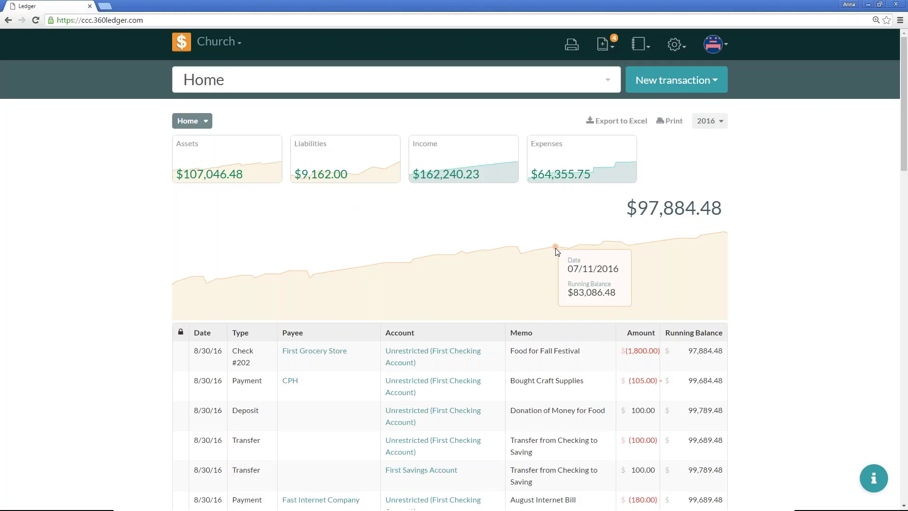
# - Look over the Home page's running balance graph, transaction list and new transaction types, and open the Income overview
pyautogui.scroll(-2, 555, 248)
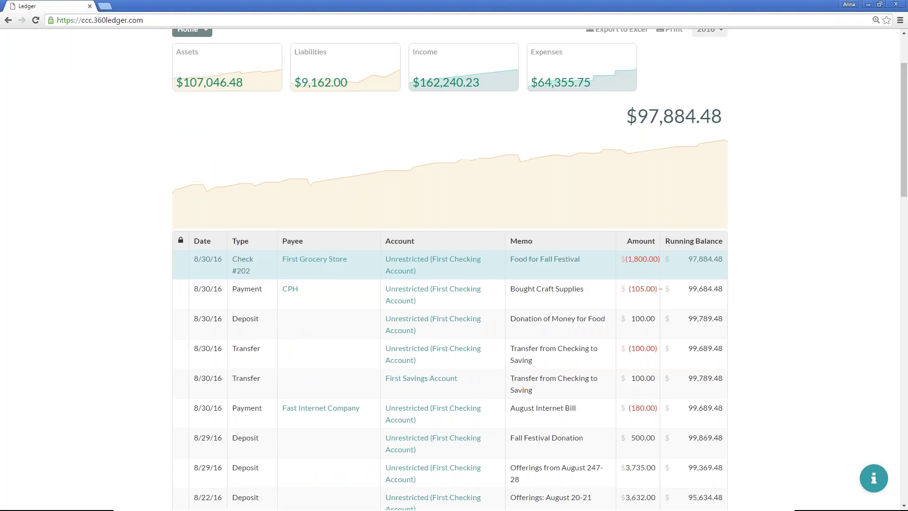
pyautogui.scroll(2, 527, 258)
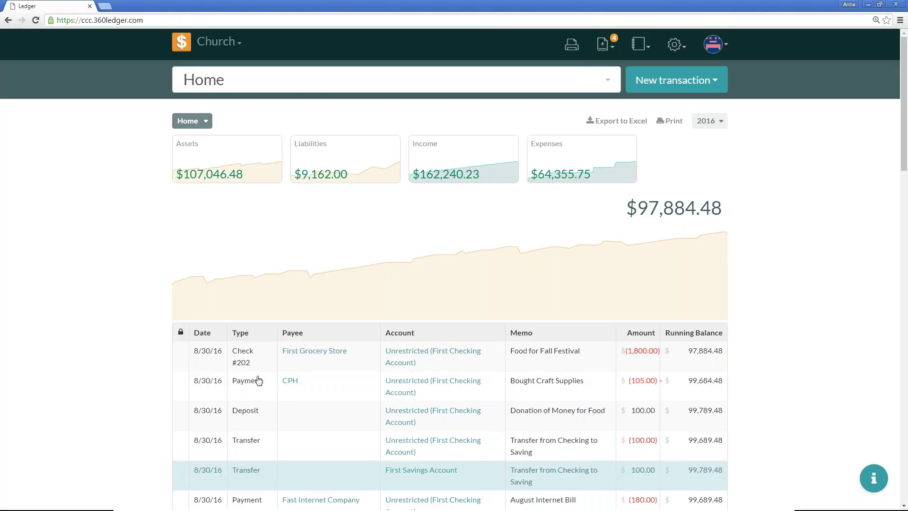
pyautogui.moveTo(385, 273)
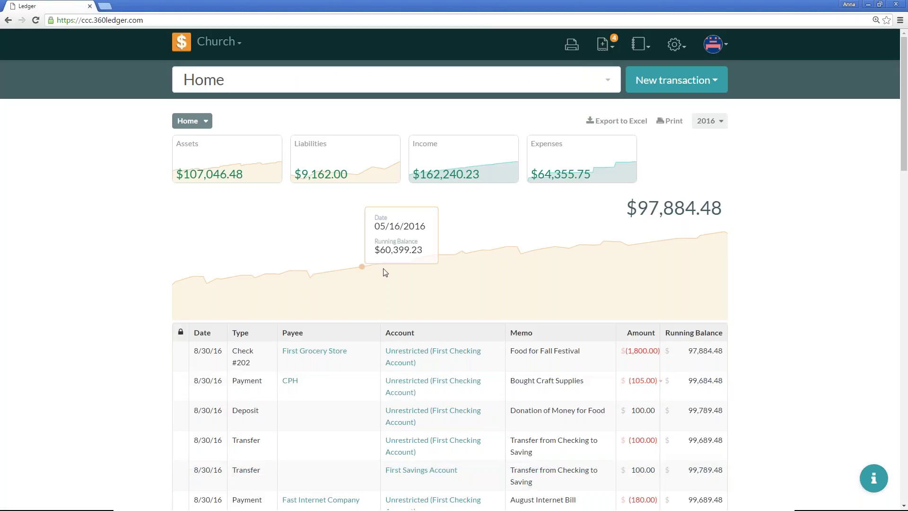
pyautogui.moveTo(451, 230)
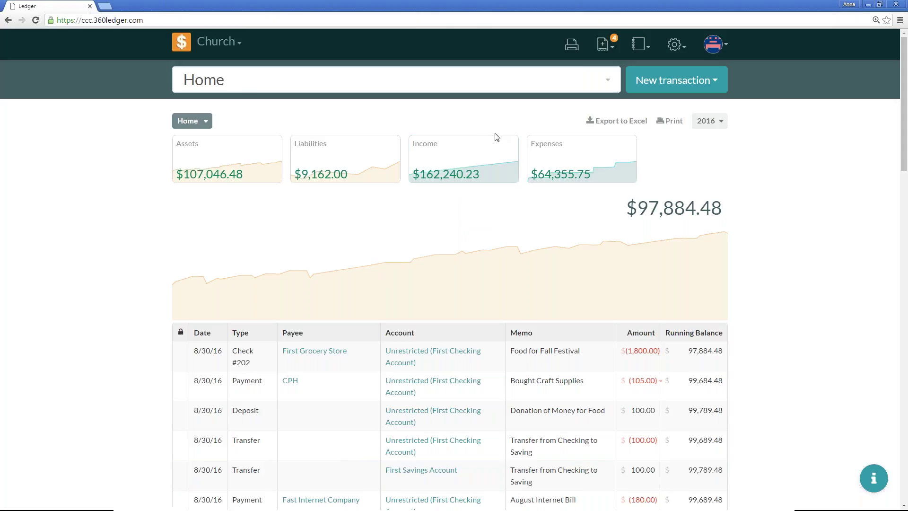
pyautogui.click(683, 86)
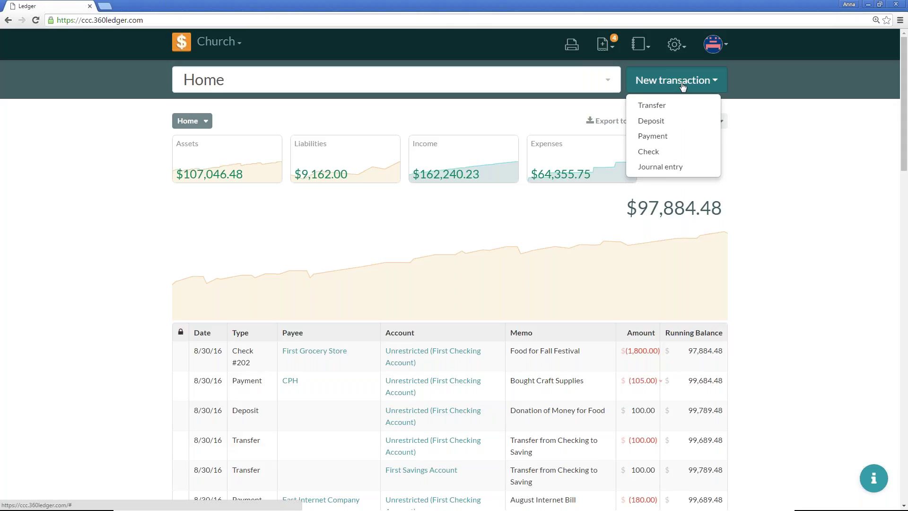
pyautogui.click(472, 152)
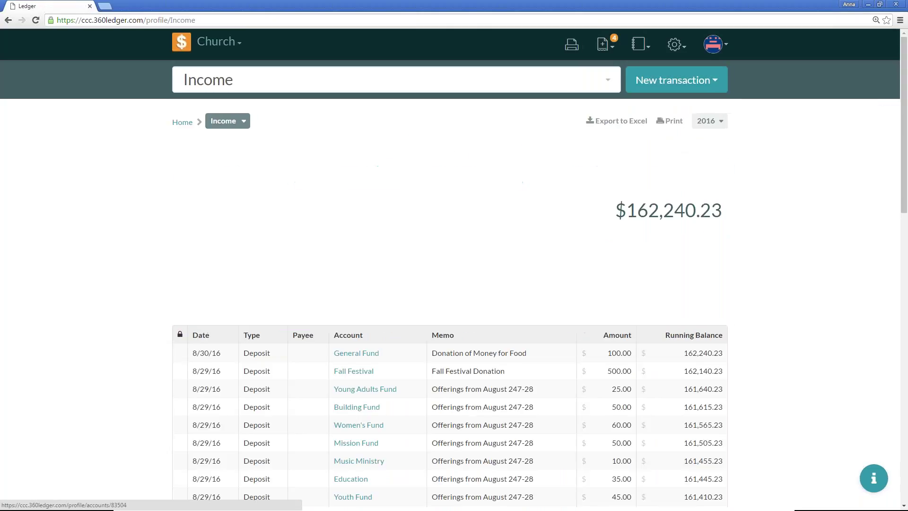
# - View the Chart of Accounts in the settings and as a report
pyautogui.click(676, 45)
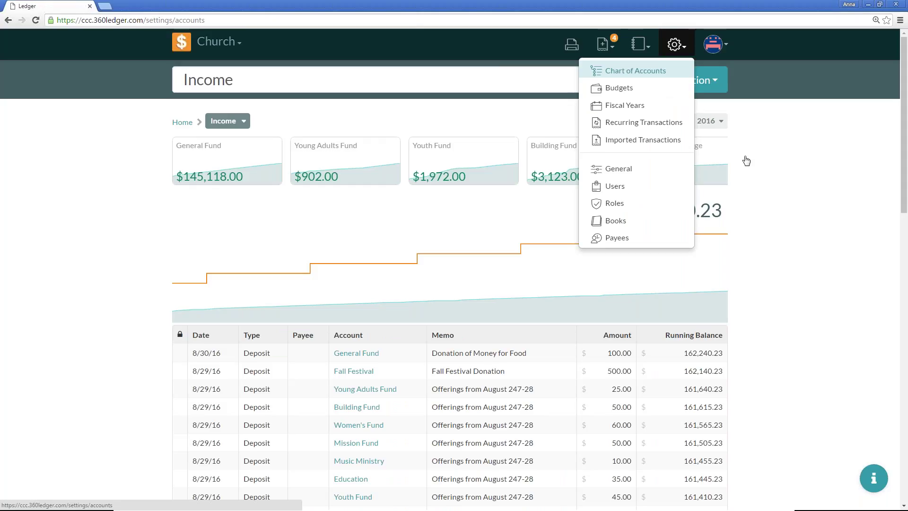
pyautogui.click(655, 77)
pyautogui.click(639, 44)
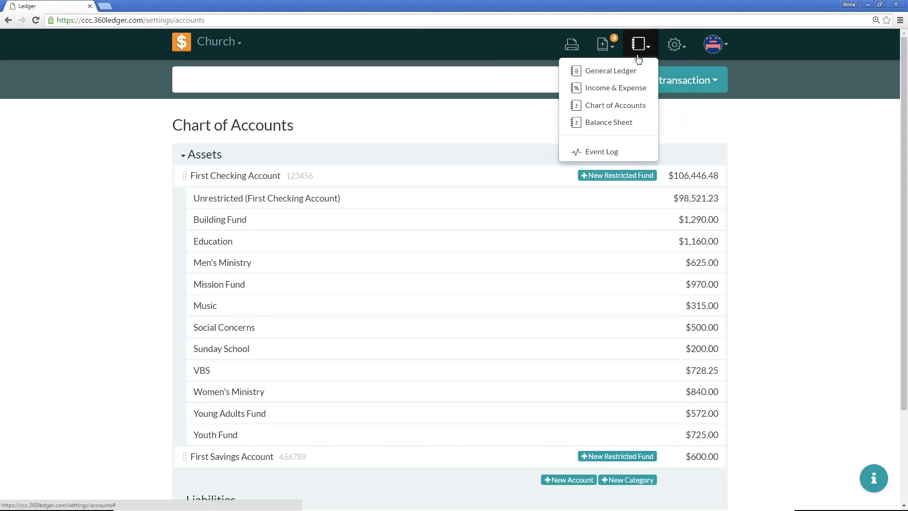
pyautogui.click(625, 110)
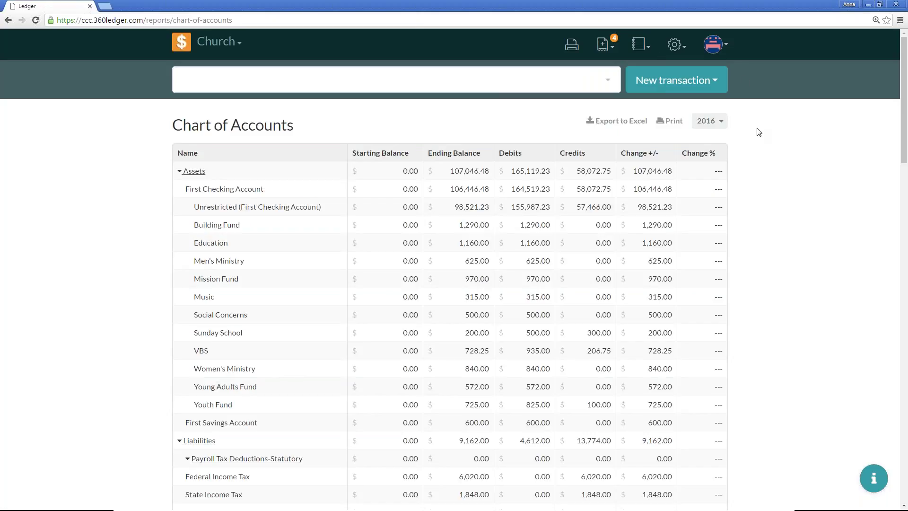
# - Start a new Transfer transaction, switching its type to Deposit and back to Transfer
pyautogui.click(699, 89)
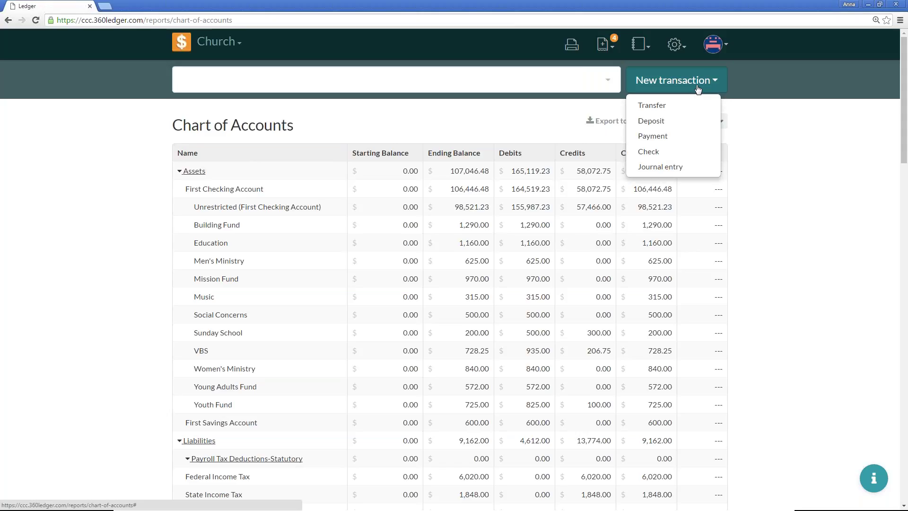
pyautogui.click(658, 109)
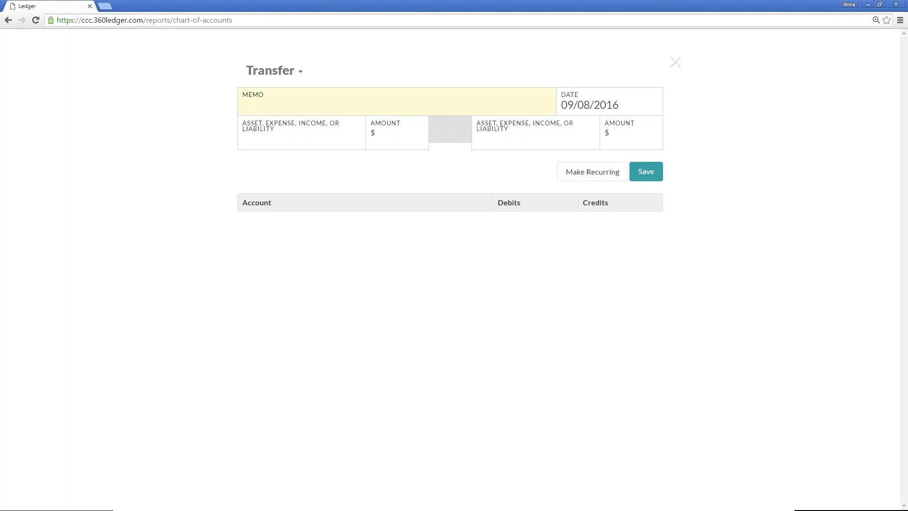
pyautogui.click(300, 72)
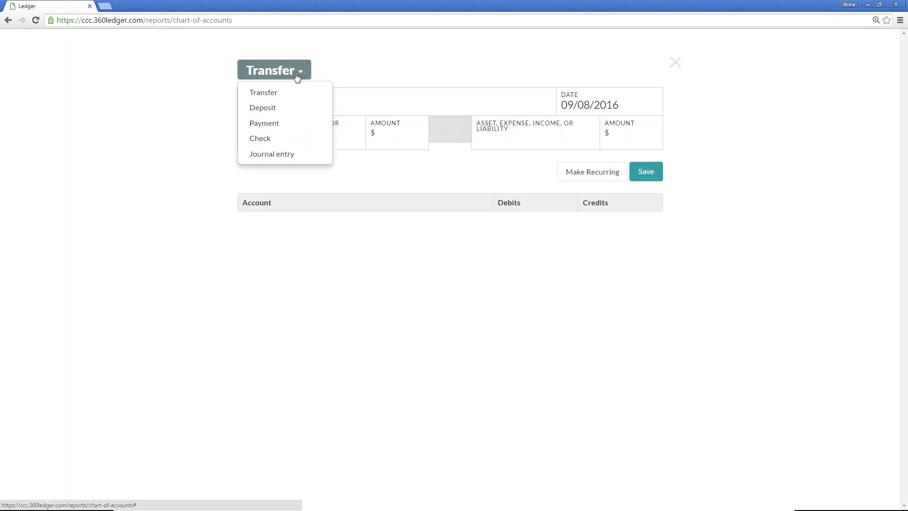
pyautogui.click(283, 110)
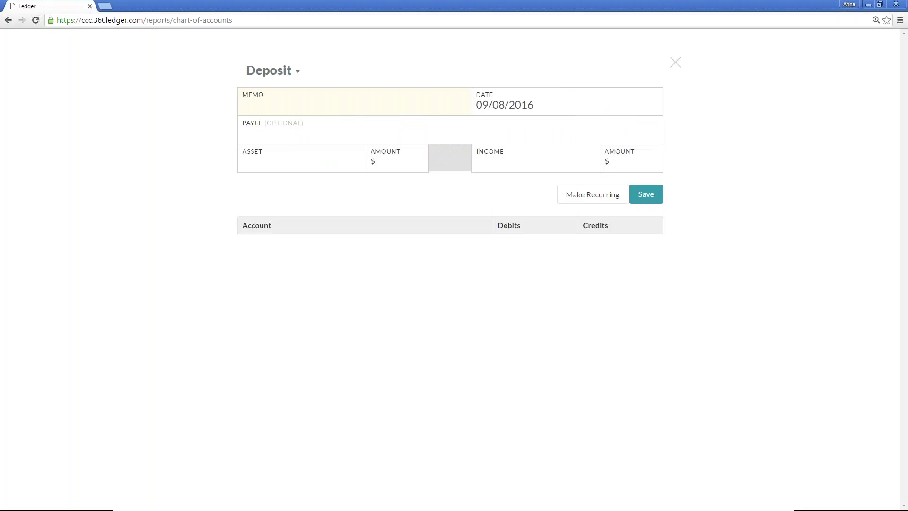
pyautogui.click(283, 76)
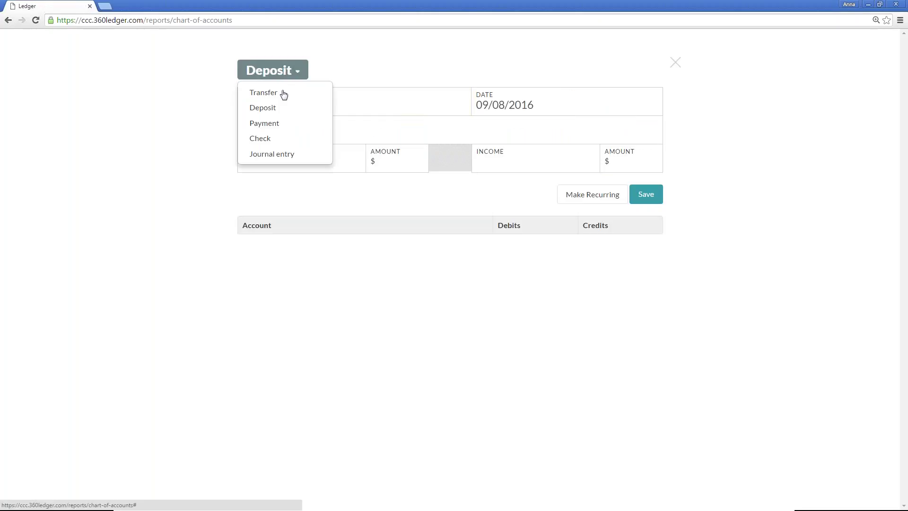
pyautogui.click(283, 94)
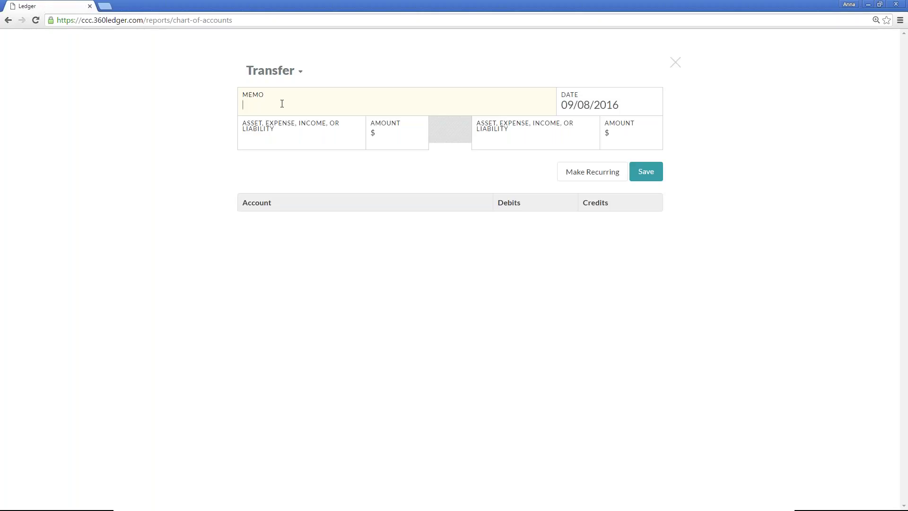
# - Enter "Transfer from Savings to Checkin" as the transfer's memo
pyautogui.write('Transfer from Savings to Cehc')
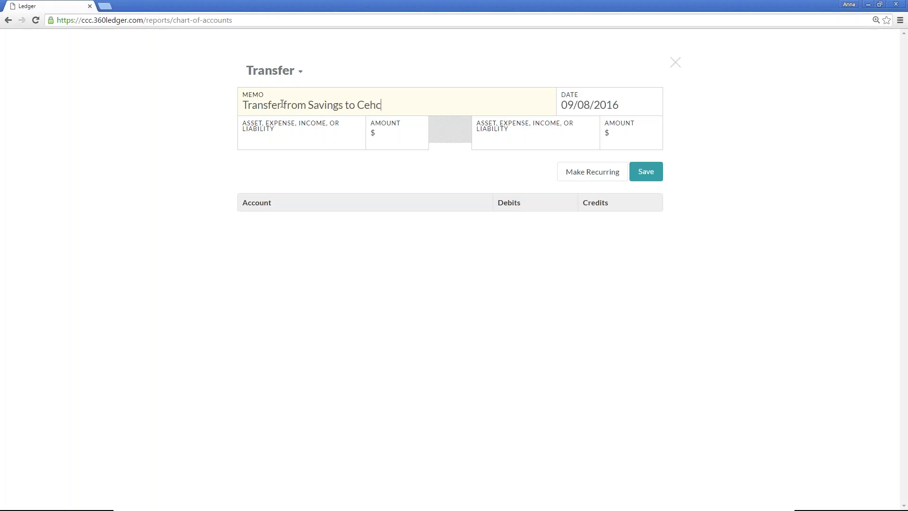
pyautogui.press('BackSpace')
pyautogui.press('BackSpace')
pyautogui.press('BackSpace')
pyautogui.write('heckin')
# - Change the transfer's date to 09/05/2016 and set it back to 09/08/2016
pyautogui.click(597, 105)
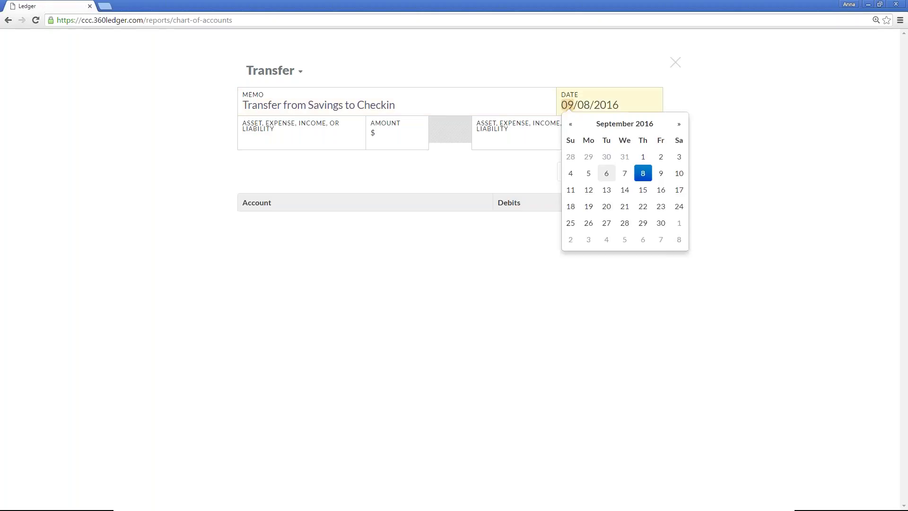
pyautogui.click(586, 173)
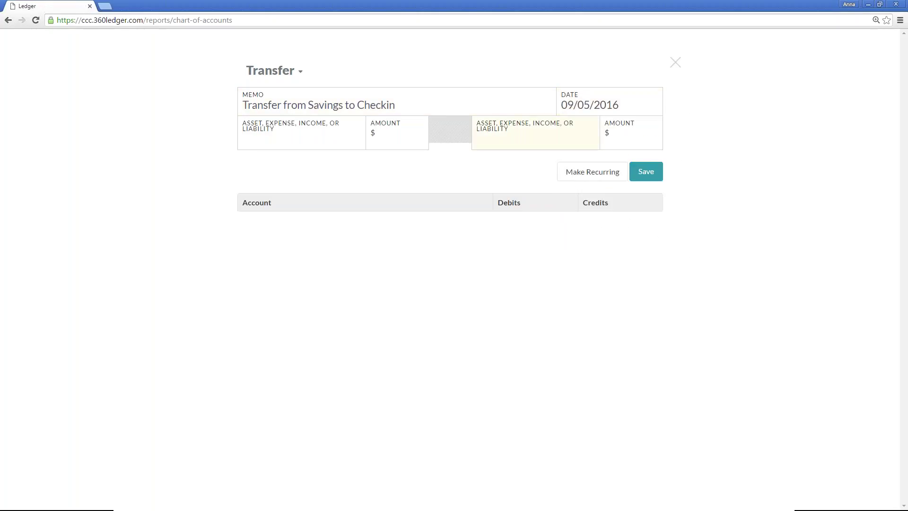
pyautogui.click(591, 105)
pyautogui.click(640, 173)
# - Choose Unrestricted (First Checking Account) as the first asset and change the memo to "Transfer Savings to Checking"
pyautogui.click(295, 133)
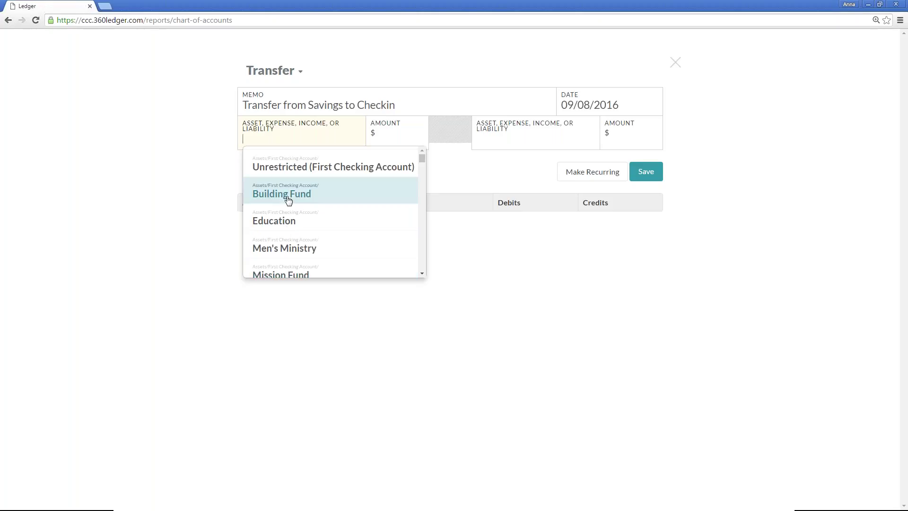
pyautogui.click(308, 170)
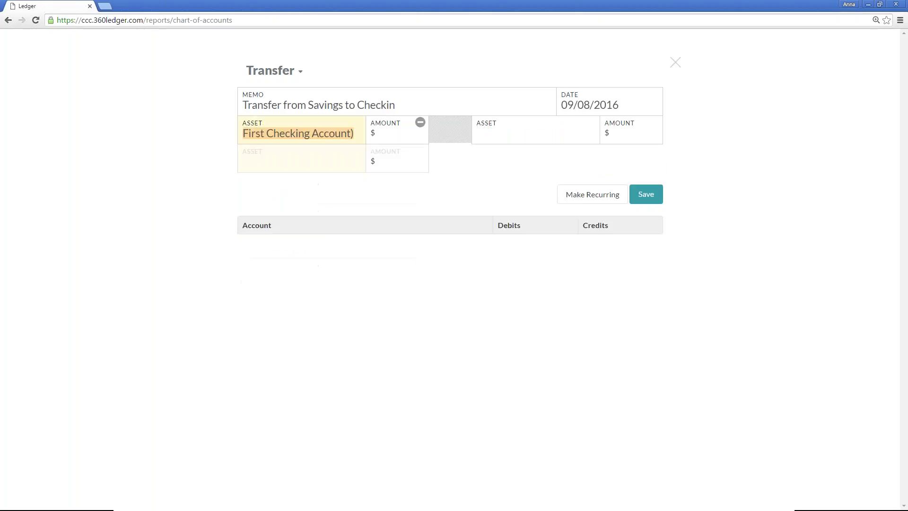
pyautogui.click(398, 104)
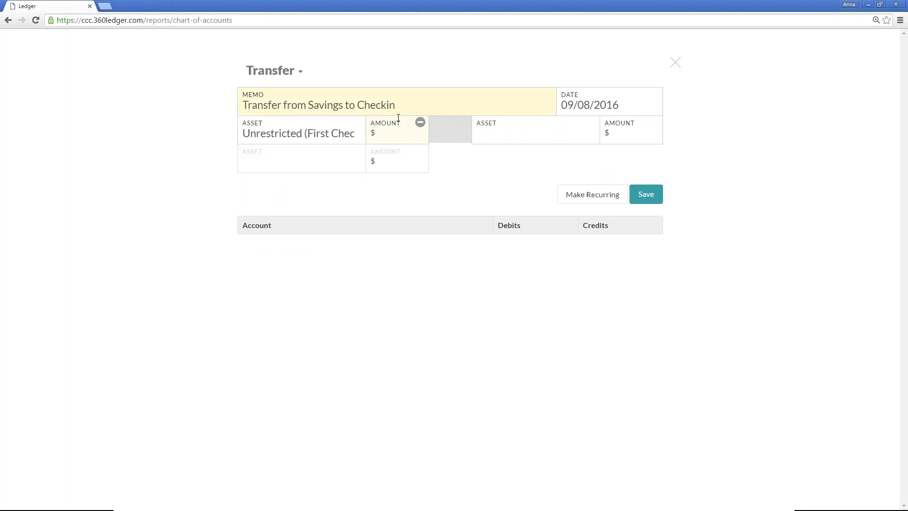
pyautogui.hotkey('ctrl', 'shift', 'Left')
pyautogui.press('BackSpace')
pyautogui.press('End')
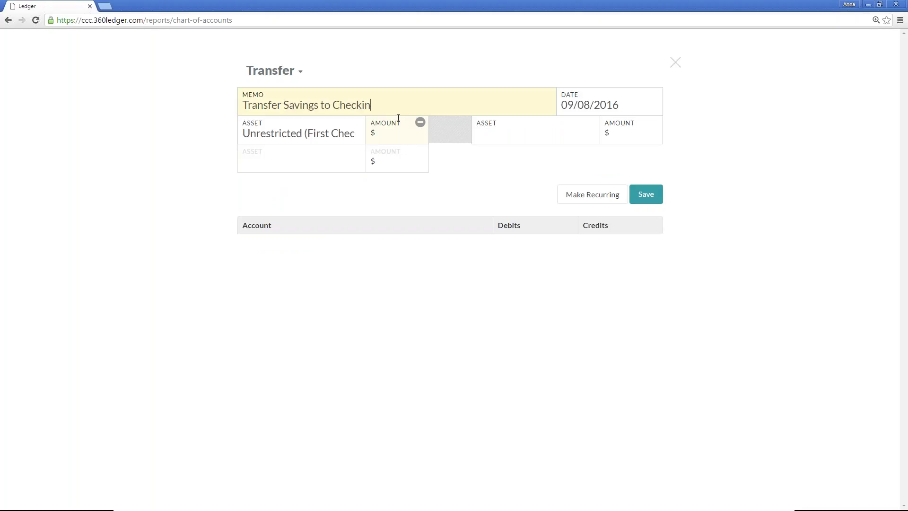
pyautogui.write('g')
# - Set the checking account's transfer amount to $100 and choose First Savings Account as the opposite asset
pyautogui.click(395, 128)
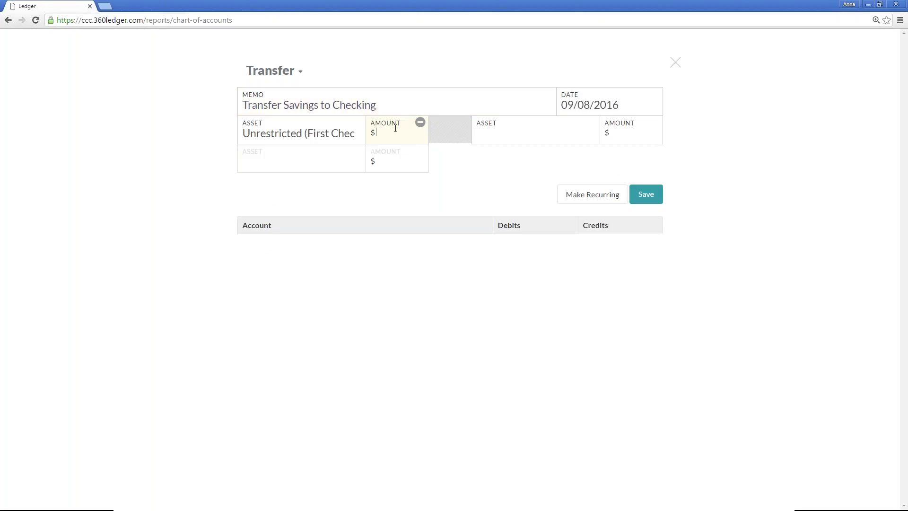
pyautogui.write('100')
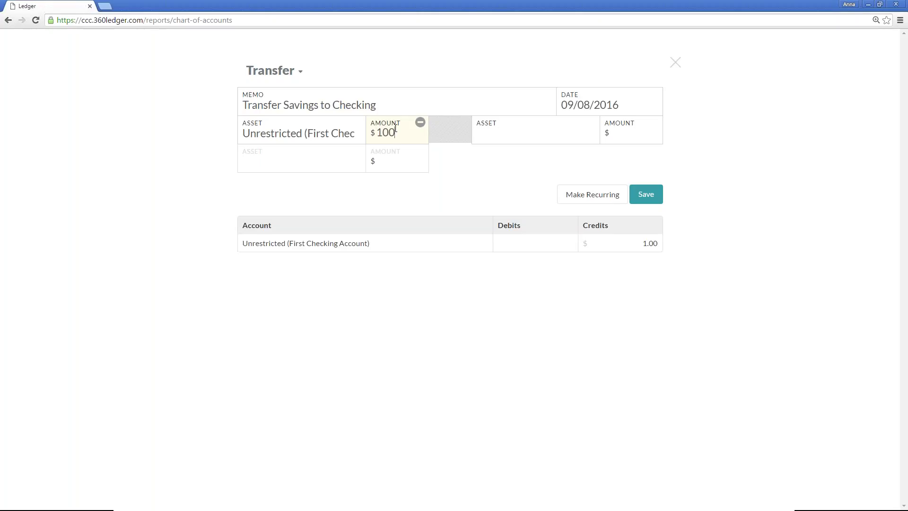
pyautogui.click(500, 133)
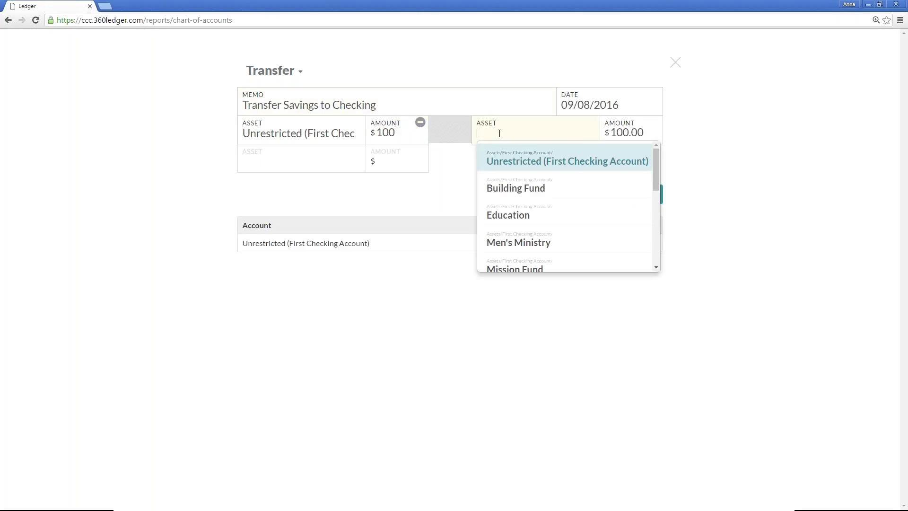
pyautogui.write('sav')
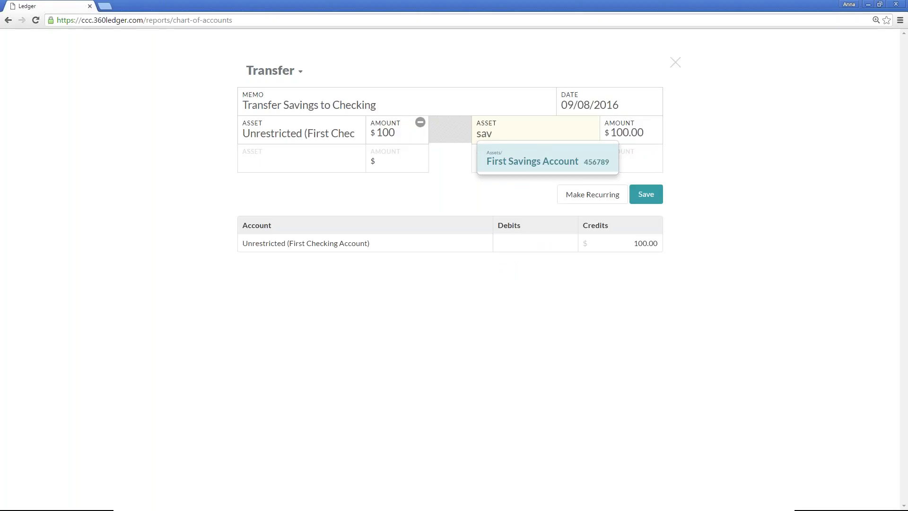
pyautogui.press('Return')
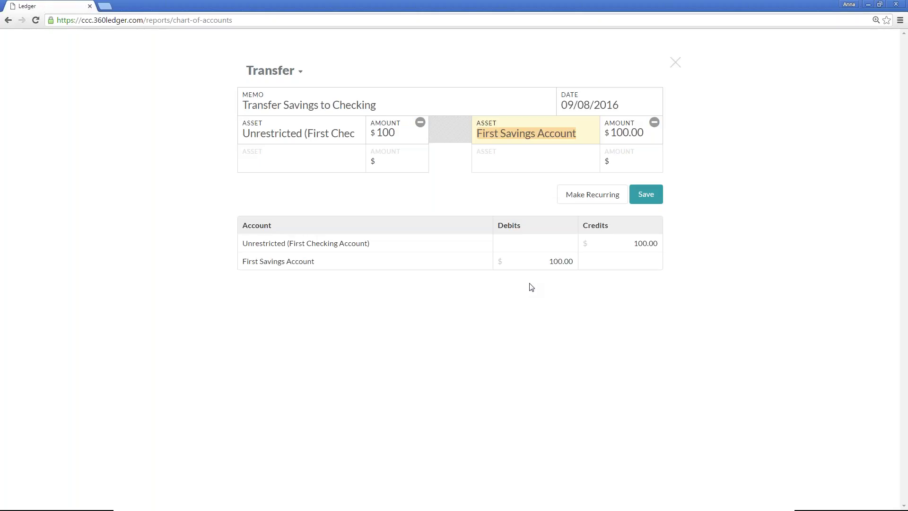
# - Reduce the Unrestricted (First Checking Account) amount to $10 and try to save the transfer
pyautogui.click(385, 133)
pyautogui.doubleClick(385, 133)
pyautogui.click(387, 133)
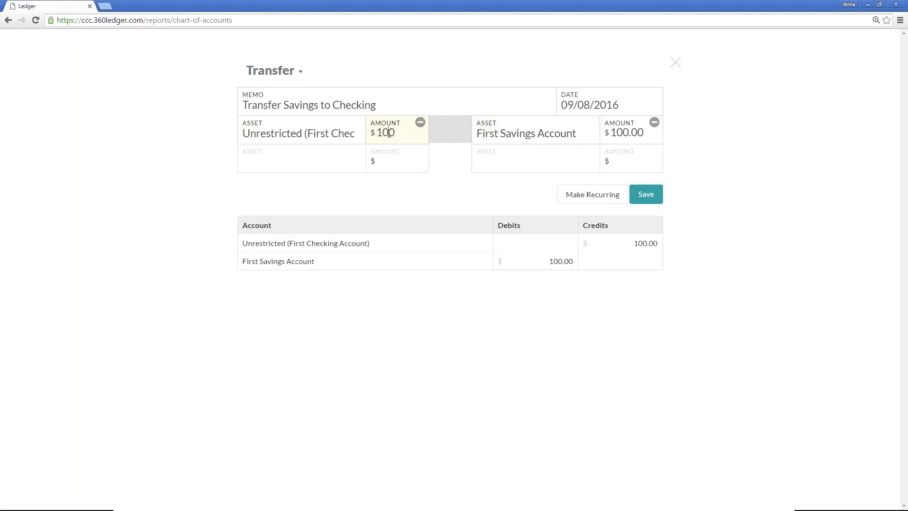
pyautogui.press('Delete')
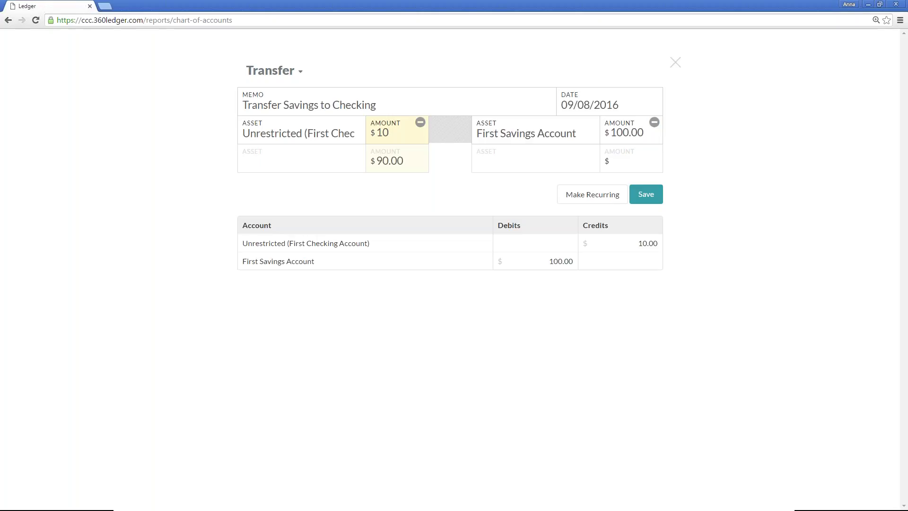
pyautogui.click(658, 200)
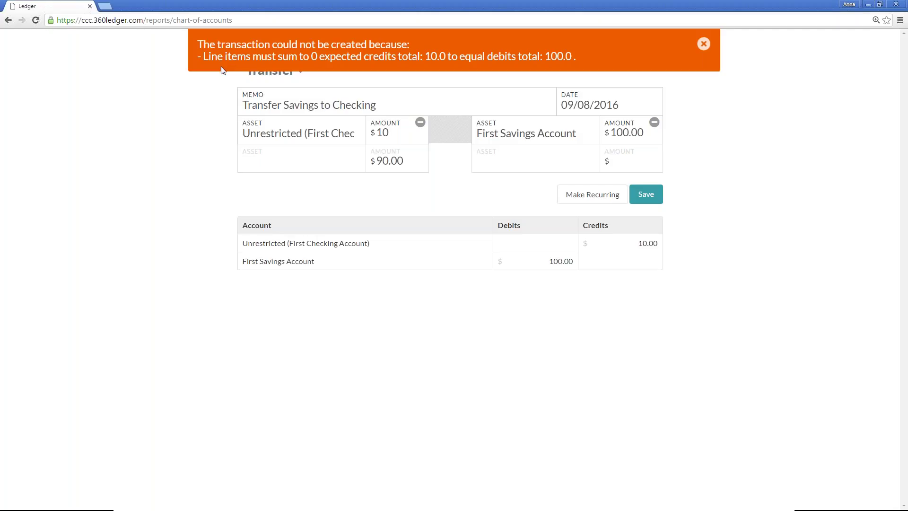
# - Assign the remaining $90.00 to Building Fund as a second asset line and save the transfer
pyautogui.click(703, 43)
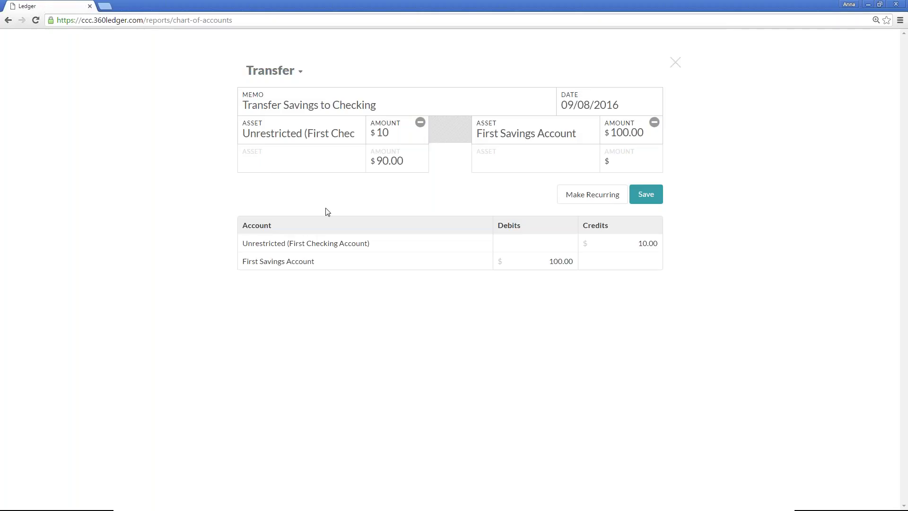
pyautogui.click(270, 158)
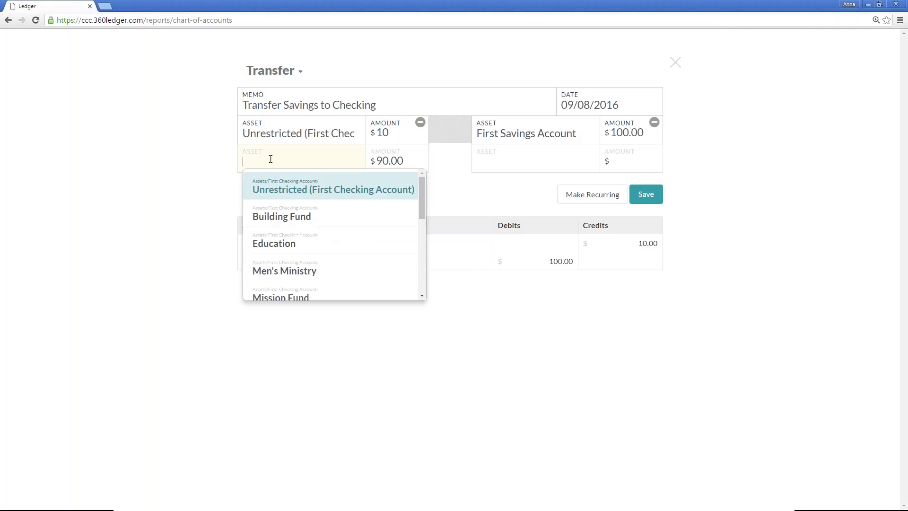
pyautogui.click(273, 211)
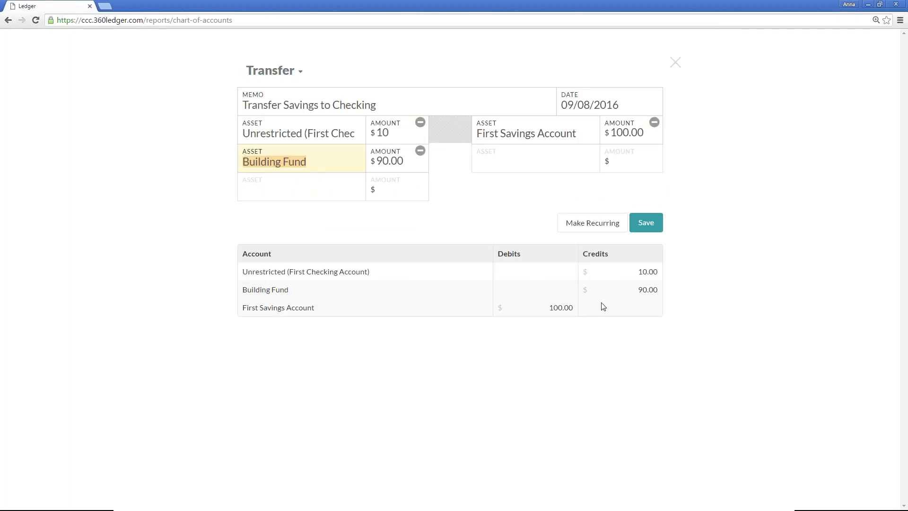
pyautogui.click(653, 225)
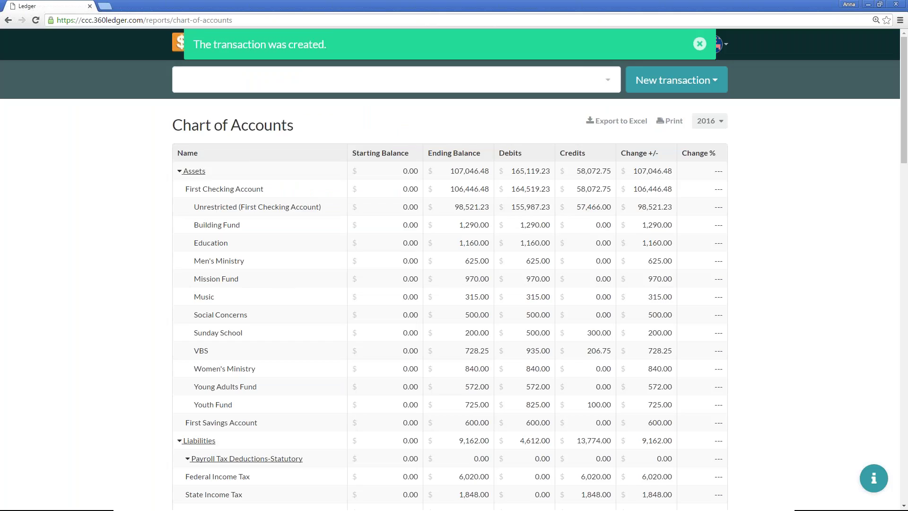
# - Start a new deposit with memo "Transfer" and enter $10 for the Unrestricted (First Checking Account) asset
pyautogui.click(675, 80)
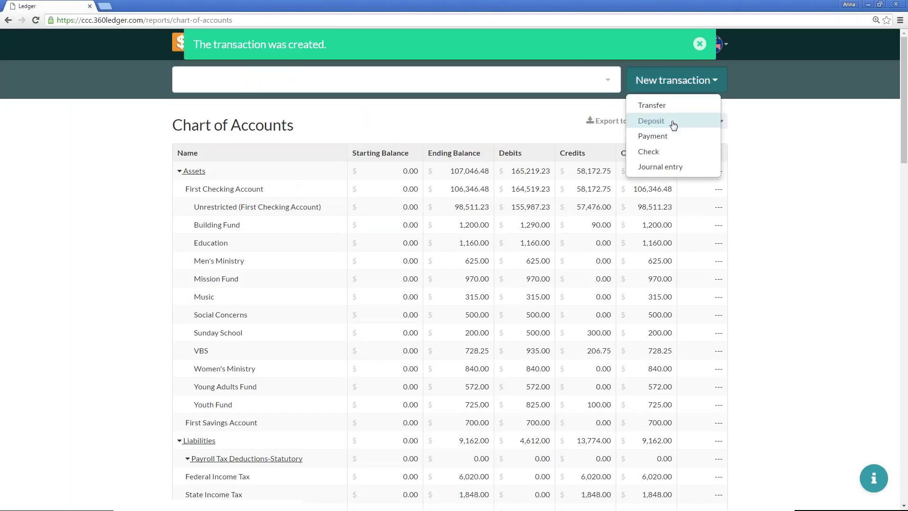
pyautogui.click(673, 123)
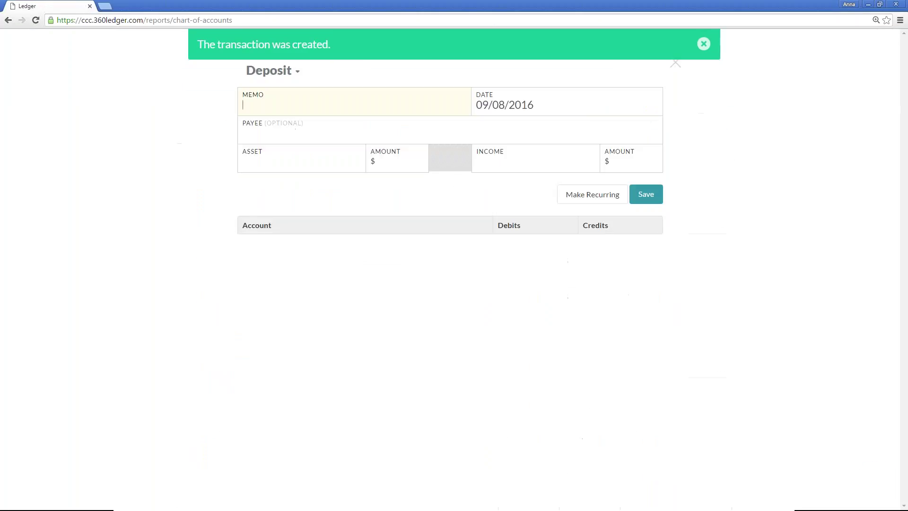
pyautogui.write('Transfer')
pyautogui.press('Tab')
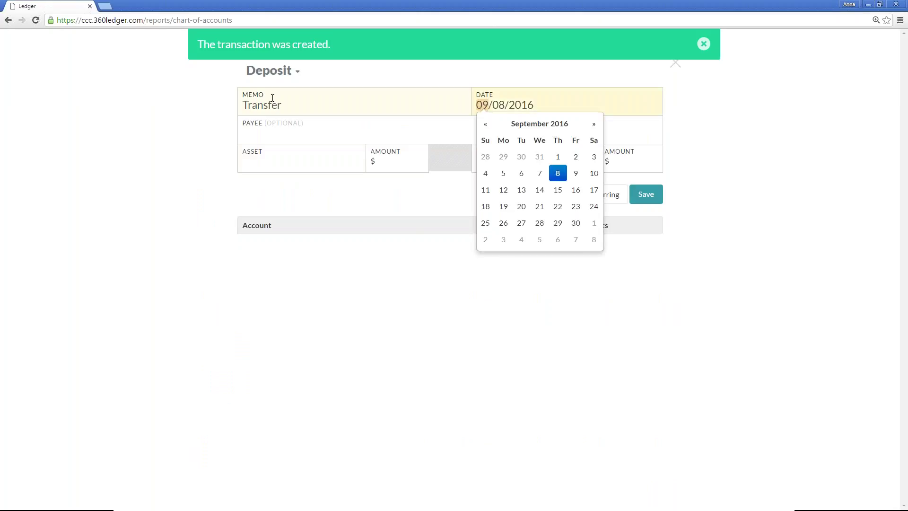
pyautogui.press('Tab')
pyautogui.press('Tab')
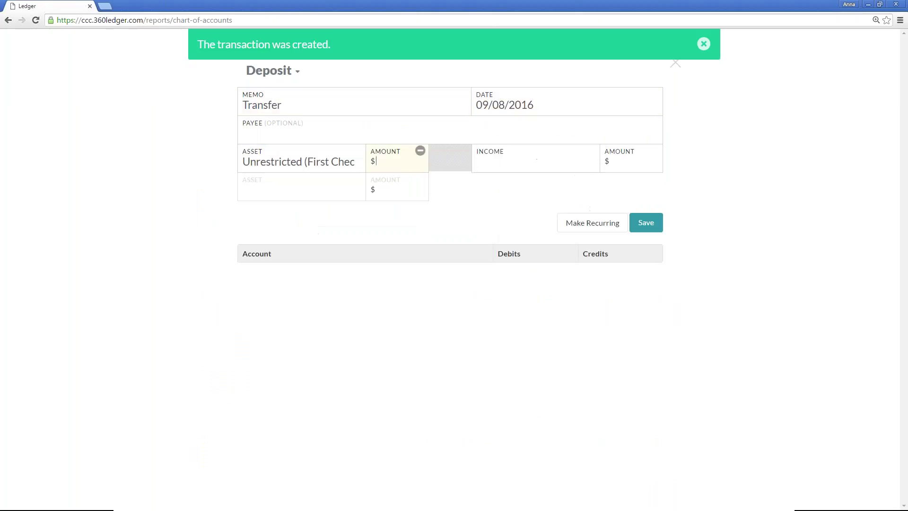
pyautogui.write('10')
pyautogui.press('Tab')
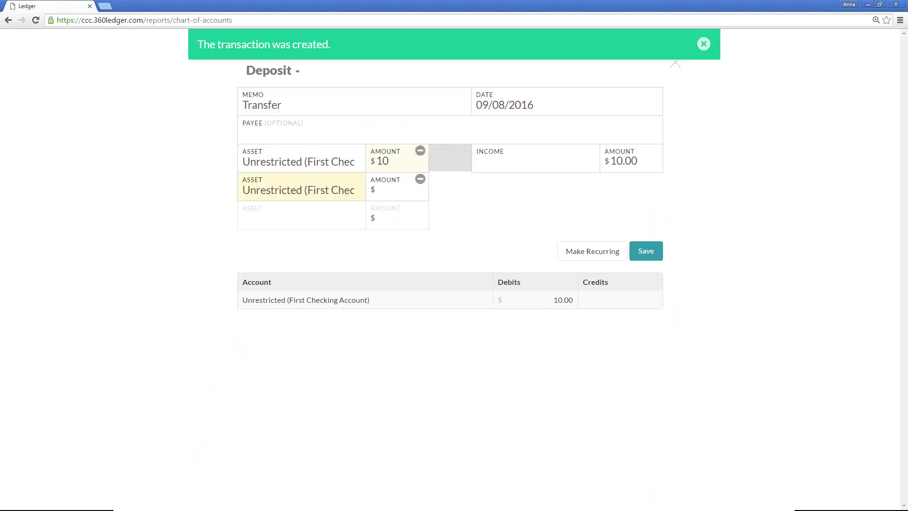
# - Search the deposit's income accounts for savings, then choose General Fund as the income account
pyautogui.click(513, 166)
pyautogui.write('sav')
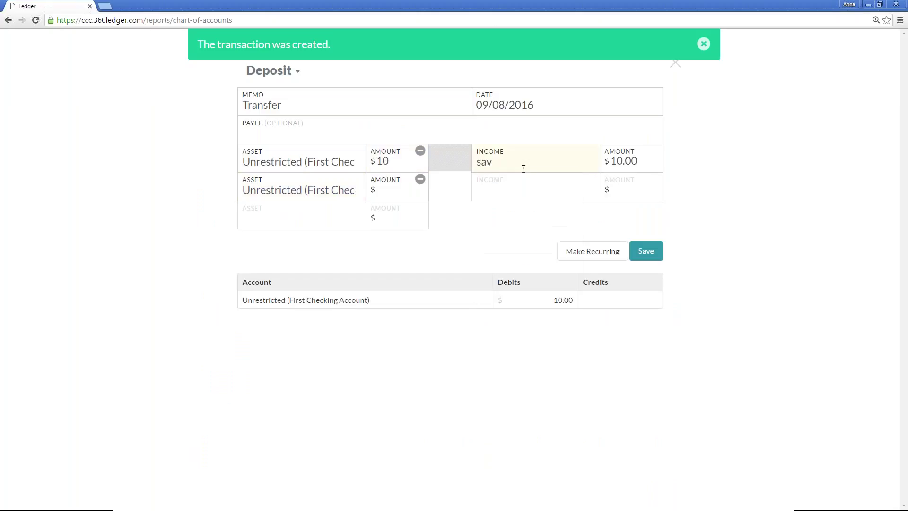
pyautogui.press('BackSpace')
pyautogui.press('BackSpace')
pyautogui.press('BackSpace')
pyautogui.write('sa')
pyautogui.press('BackSpace')
pyautogui.press('BackSpace')
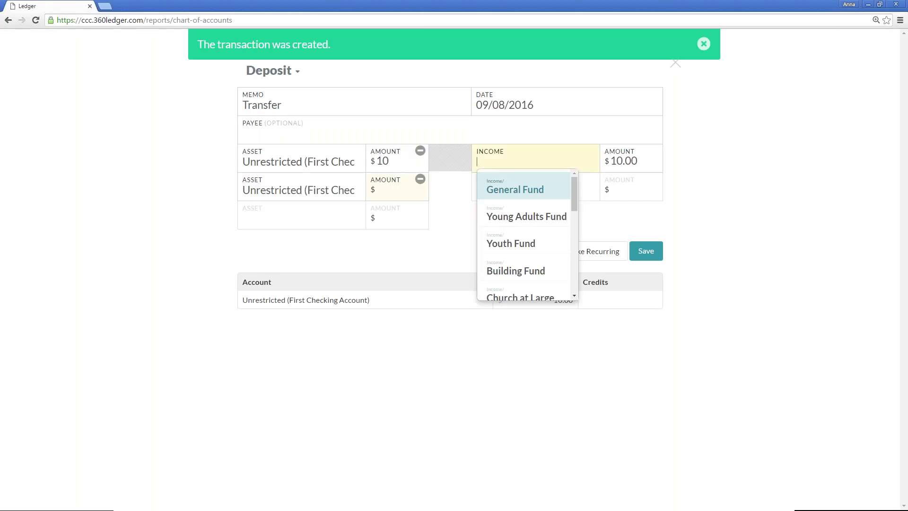
pyautogui.click(530, 189)
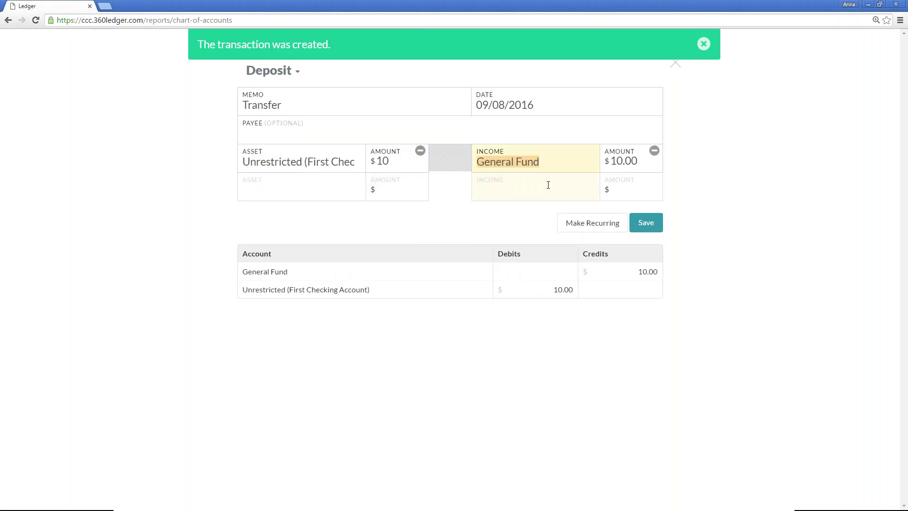
# - Raise both the checking asset and General Fund income amounts to $100, save the deposit and dismiss the notification
pyautogui.click(400, 162)
pyautogui.write('0')
pyautogui.press('Tab')
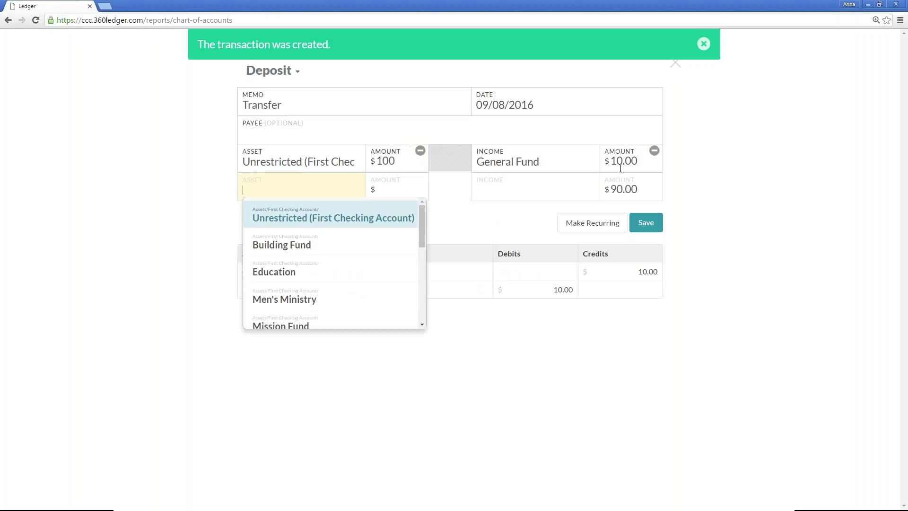
pyautogui.click(621, 169)
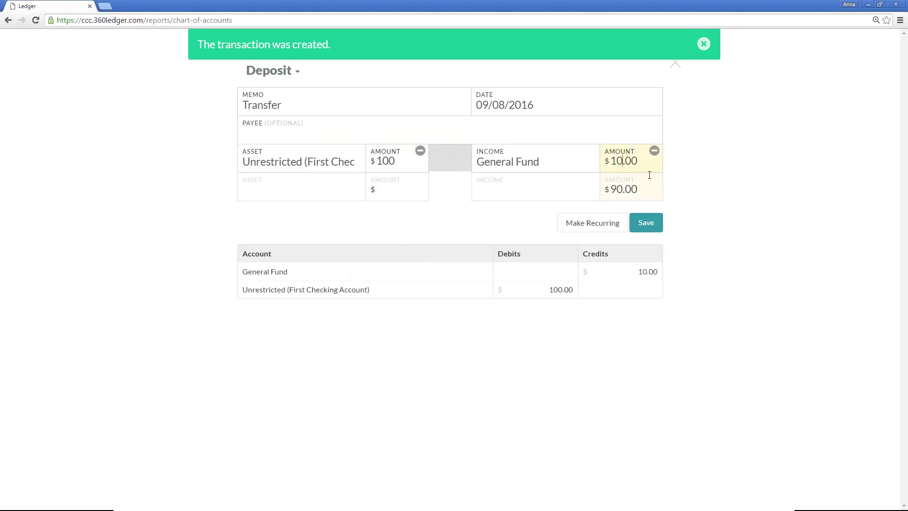
pyautogui.write('0')
pyautogui.click(643, 225)
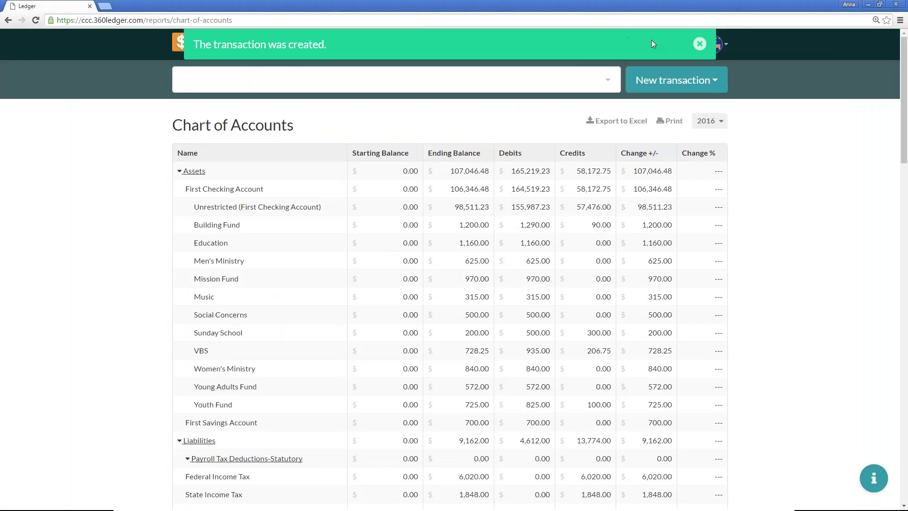
pyautogui.click(700, 44)
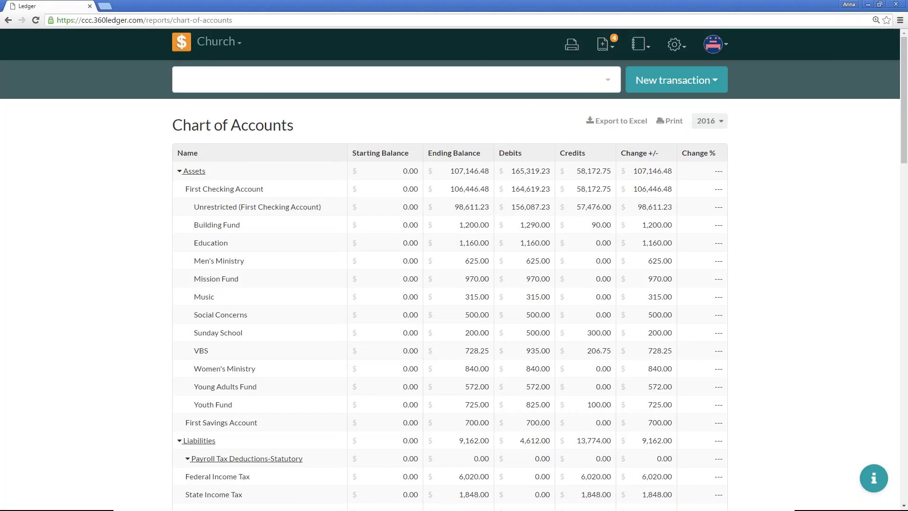
# - Return to the Home overview and examine the 9/8/16 "Transfer Savings to Checking" entries in the transaction list
pyautogui.click(182, 48)
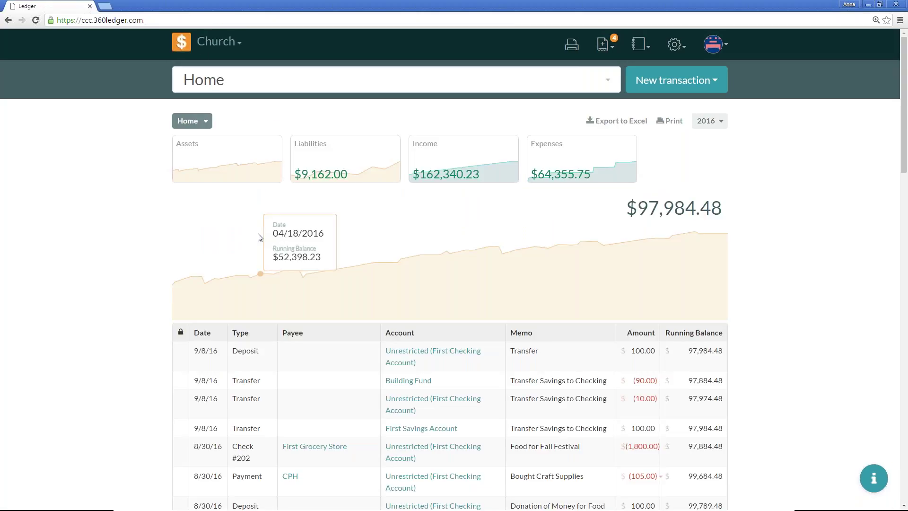
pyautogui.scroll(-1, 197, 265)
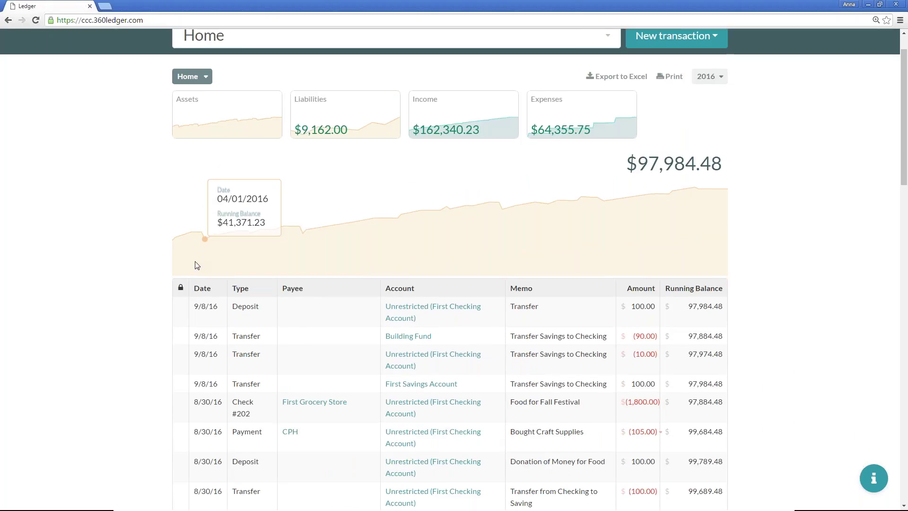
pyautogui.scroll(-2, 197, 265)
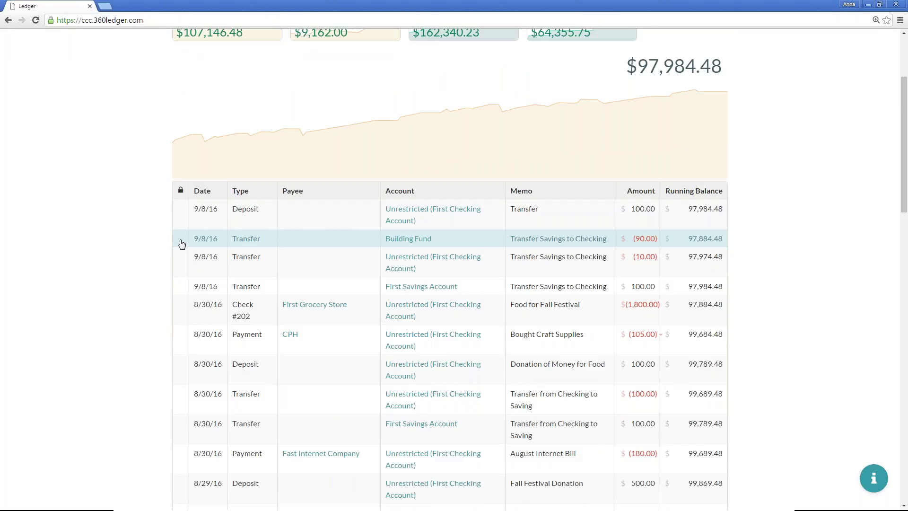
pyautogui.moveTo(183, 244); pyautogui.dragTo(728, 298)
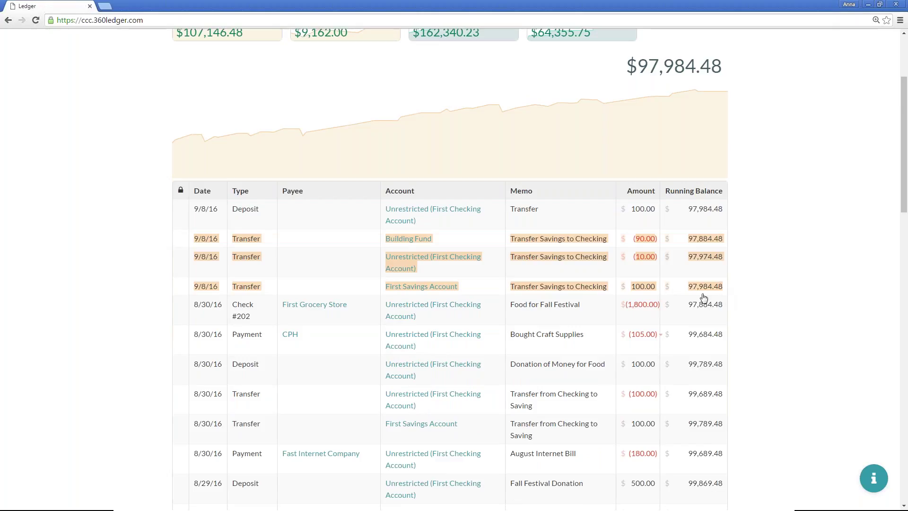
pyautogui.click(648, 291)
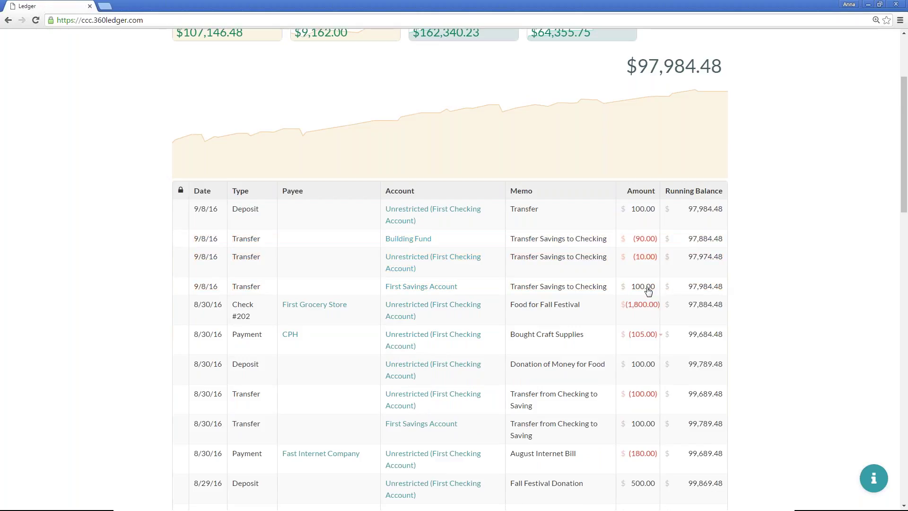
pyautogui.click(666, 263)
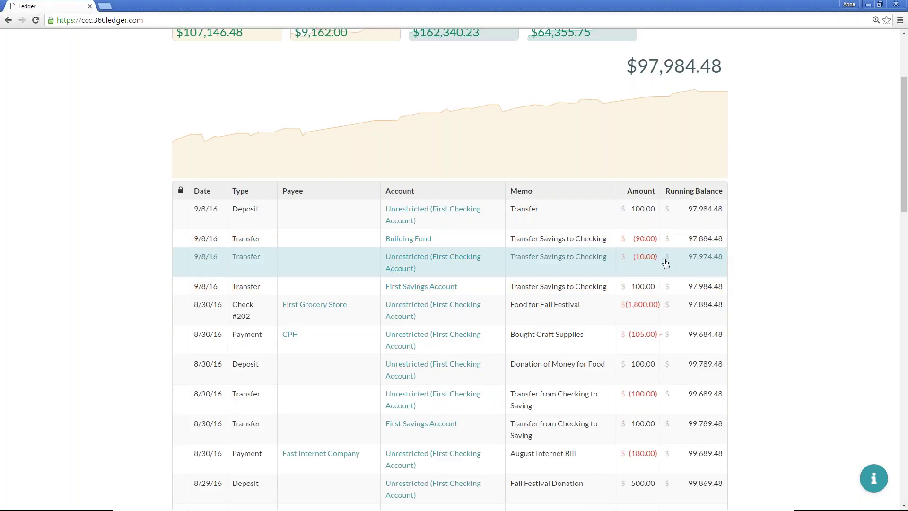
pyautogui.click(666, 264)
pyautogui.click(672, 75)
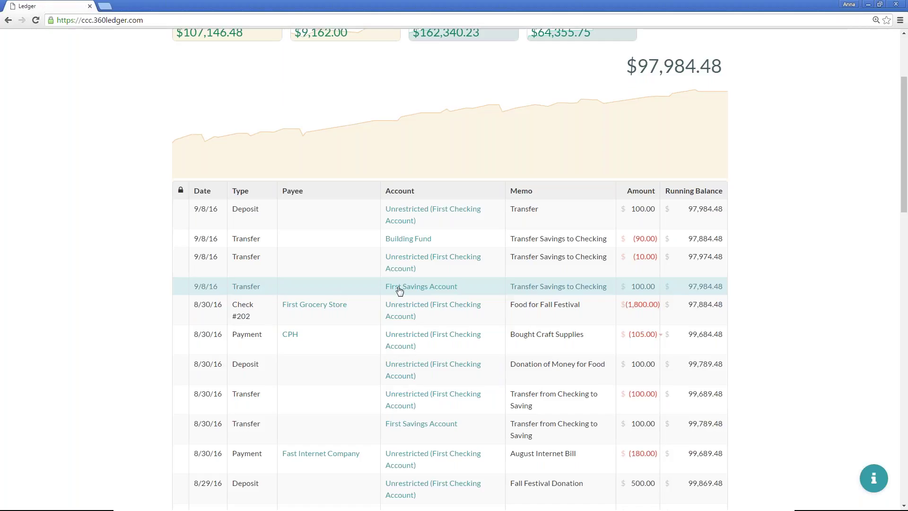
# - Edit the 9/8/16 savings transfer, setting the Building Fund amount to $100 and removing the Unrestricted (First Checking Account) line
pyautogui.click(468, 293)
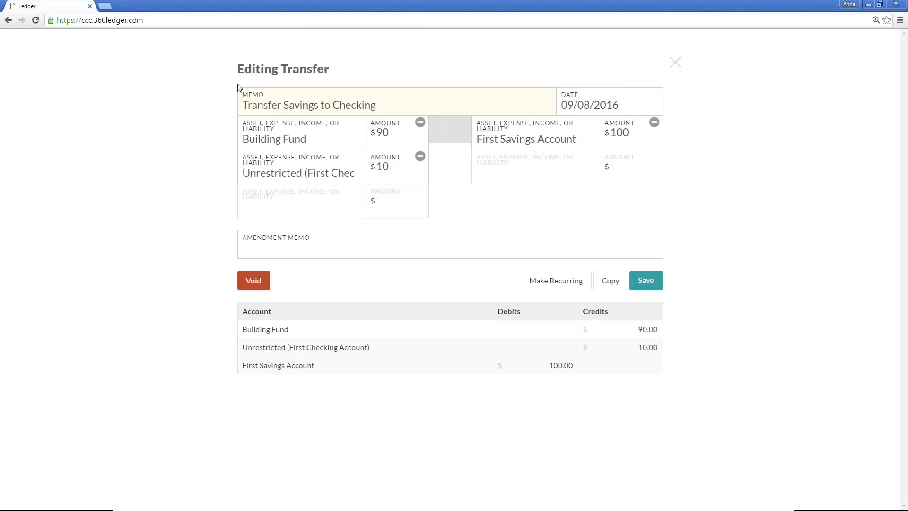
pyautogui.moveTo(229, 70); pyautogui.dragTo(332, 66)
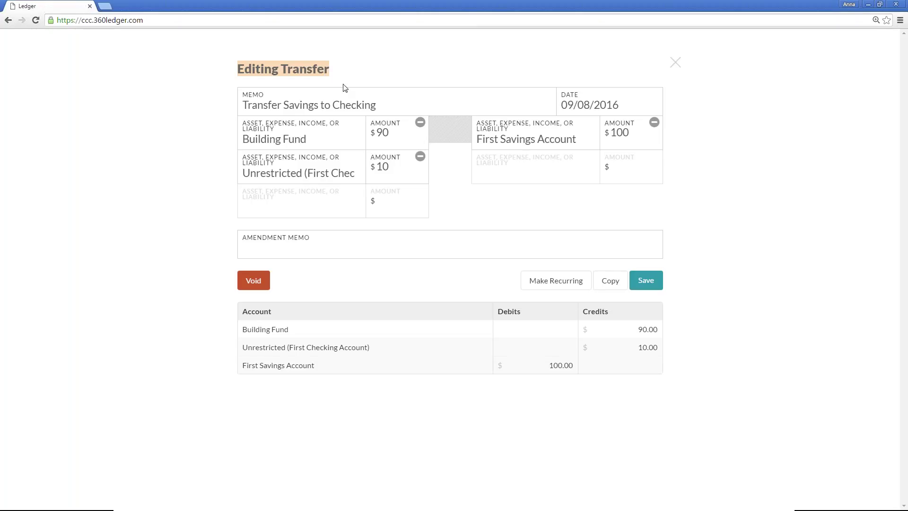
pyautogui.click(382, 133)
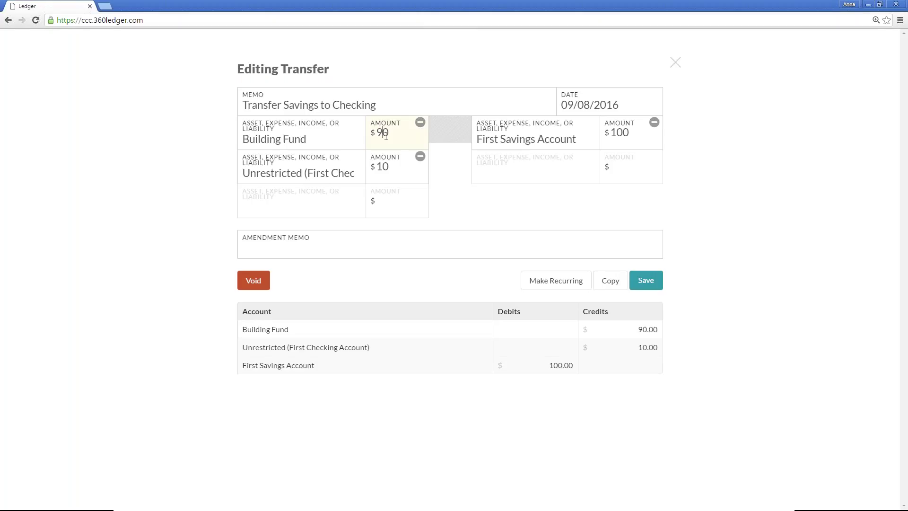
pyautogui.press('BackSpace')
pyautogui.write('100')
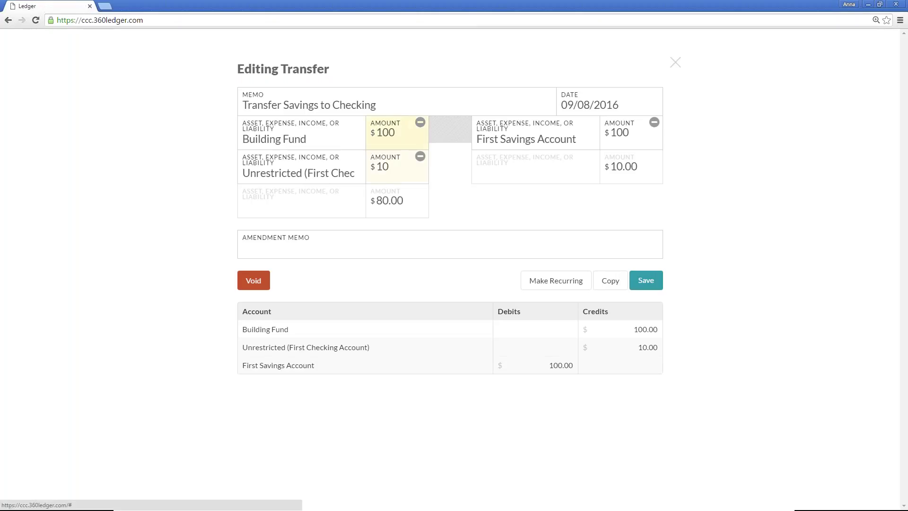
pyautogui.click(420, 156)
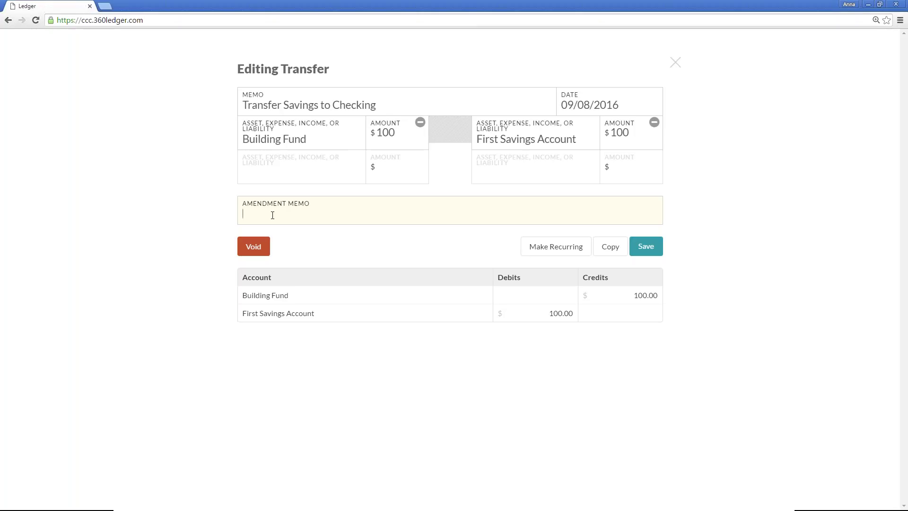
# - Enter the amendment memo "Had a typo in first transaction", save the edited transfer and dismiss the notification
pyautogui.write('Had a typo in first transactio')
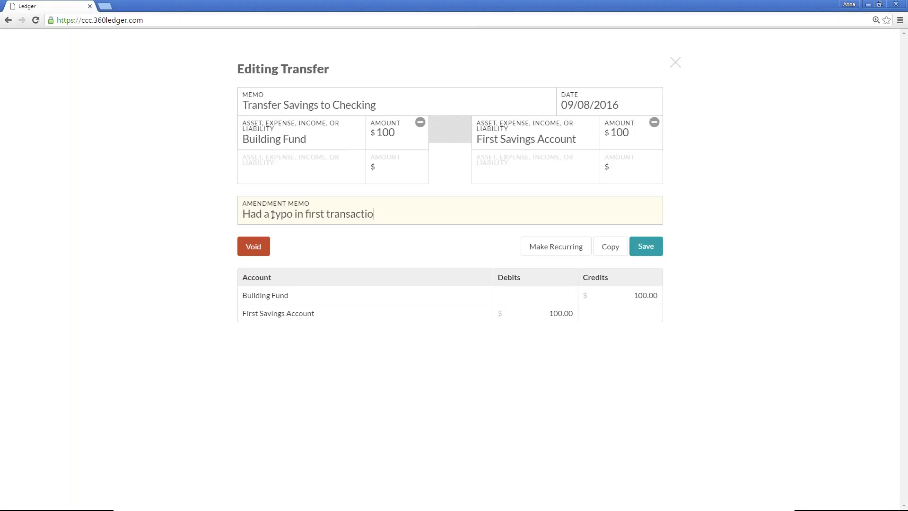
pyautogui.write('n')
pyautogui.click(657, 253)
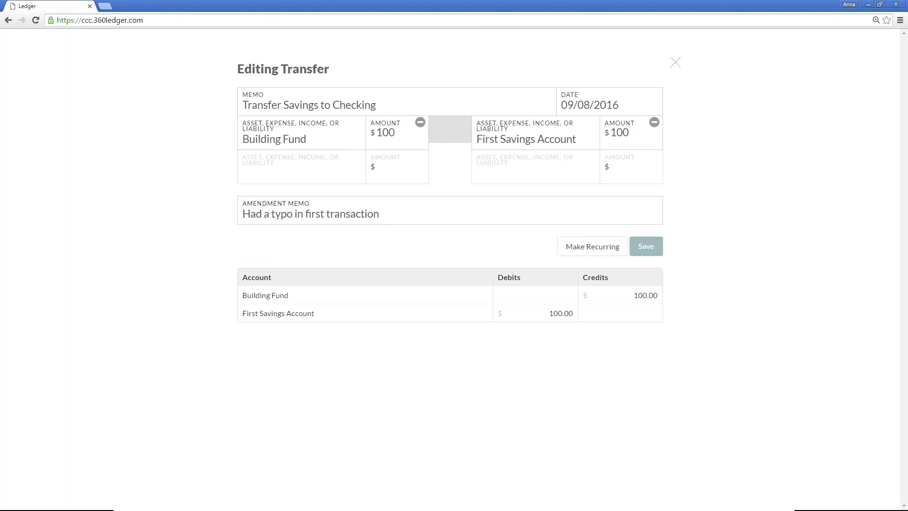
pyautogui.click(674, 66)
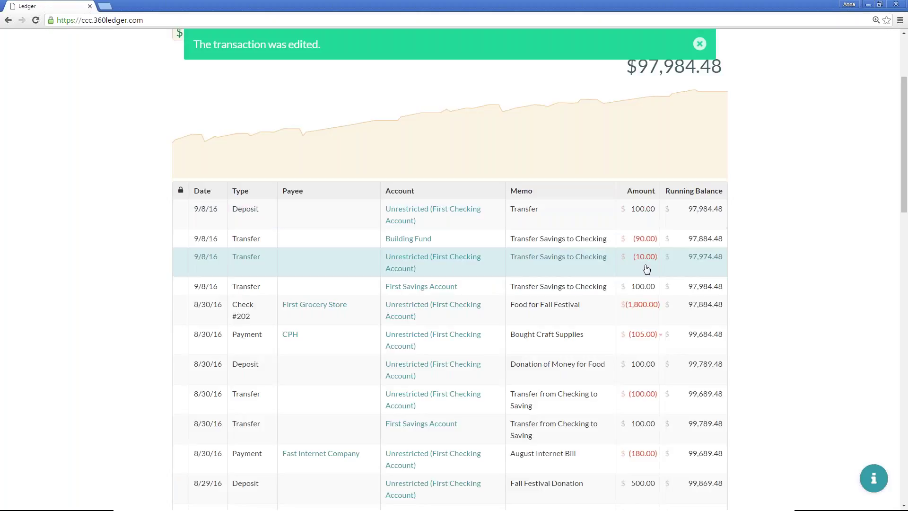
pyautogui.scroll(3, 647, 268)
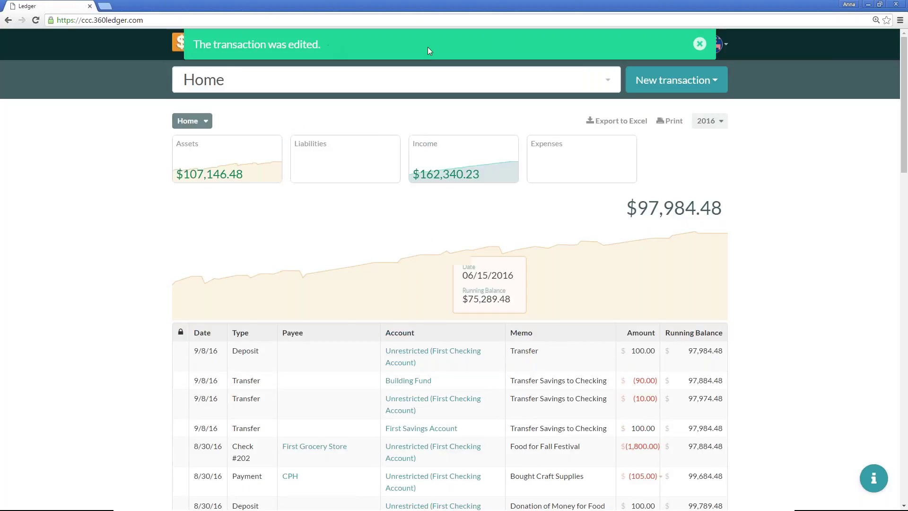
pyautogui.click(705, 46)
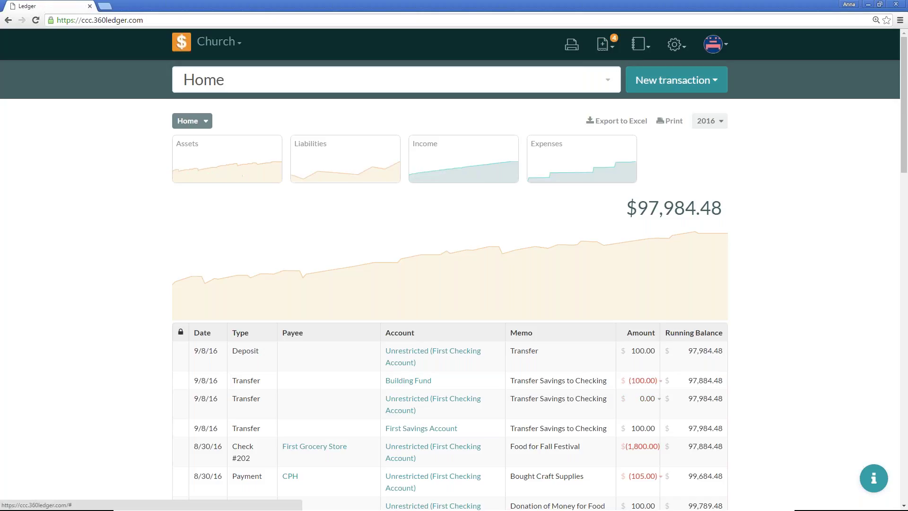
# - Start a new deposit with the memo "Offering Deposit" dated 09/05/2016
pyautogui.click(691, 84)
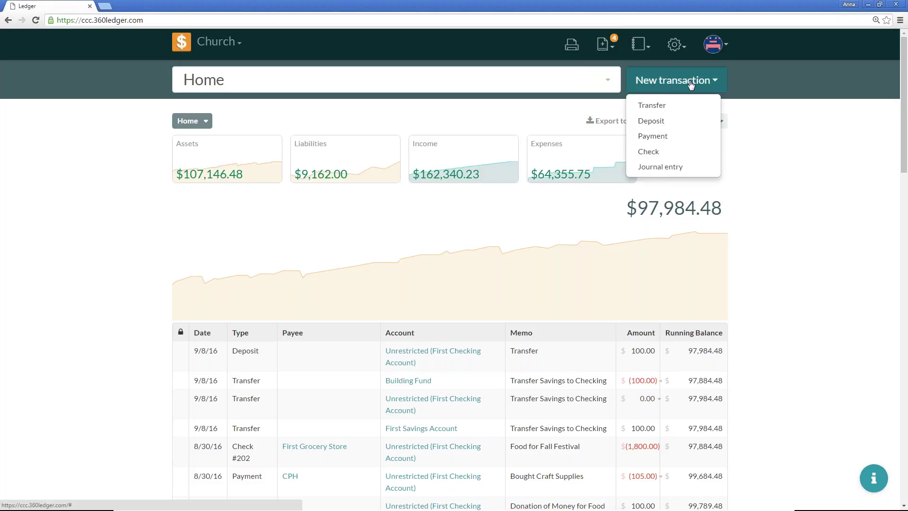
pyautogui.click(673, 122)
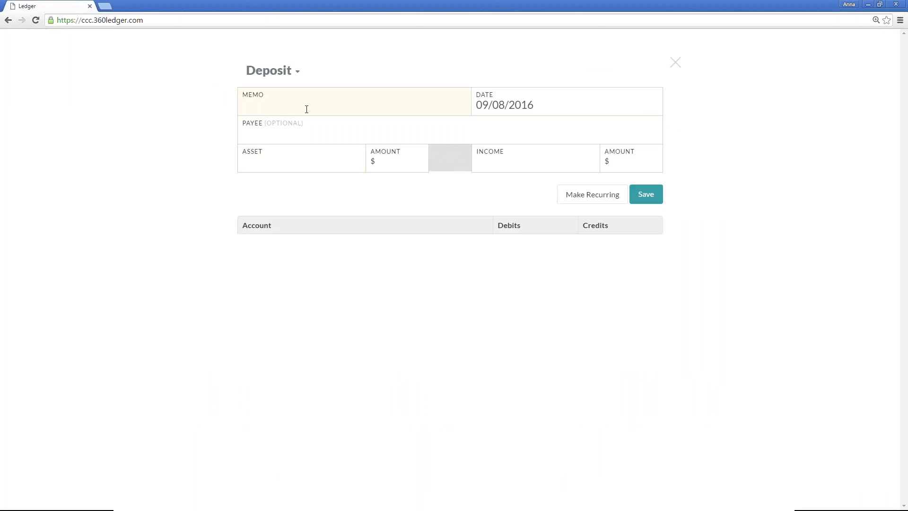
pyautogui.write('O')
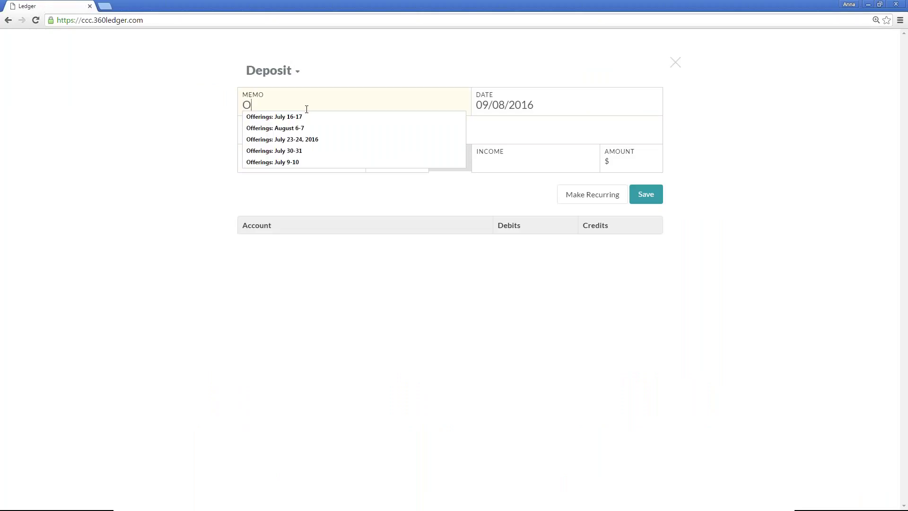
pyautogui.write('ffering Depo')
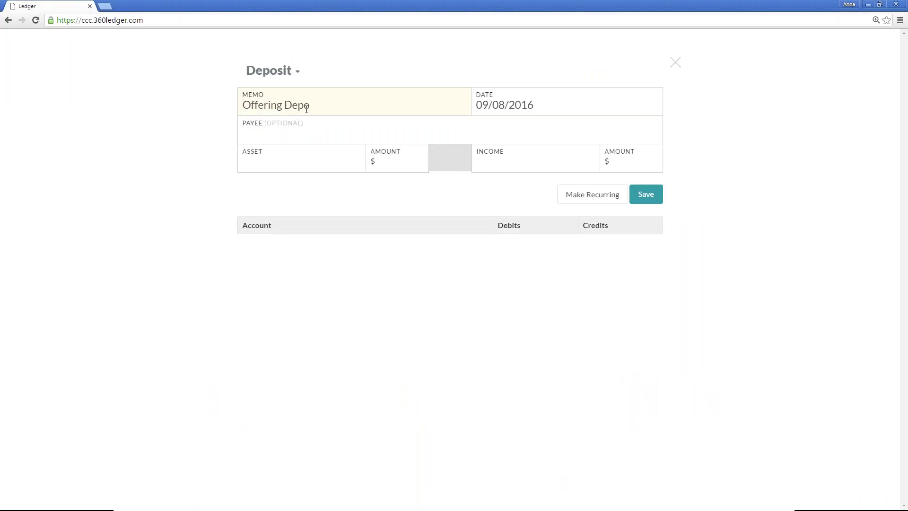
pyautogui.write('sit')
pyautogui.click(499, 102)
pyautogui.click(503, 173)
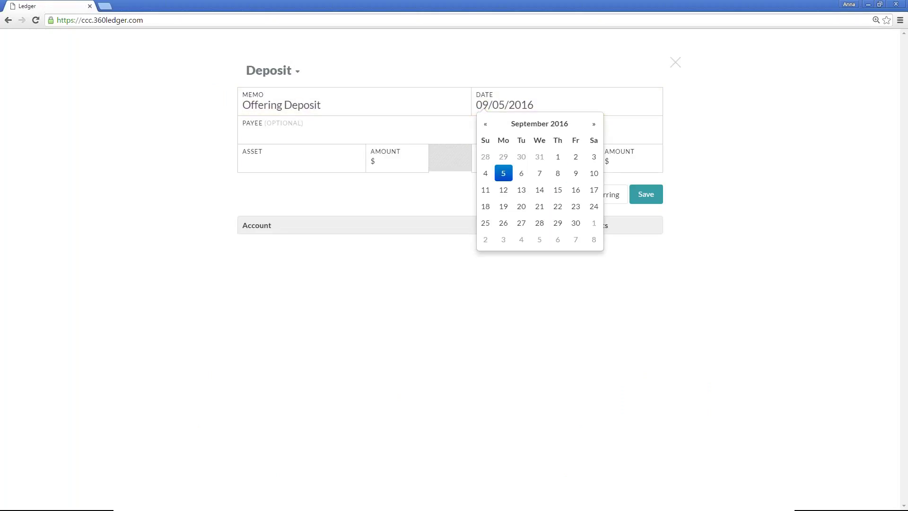
pyautogui.click(795, 142)
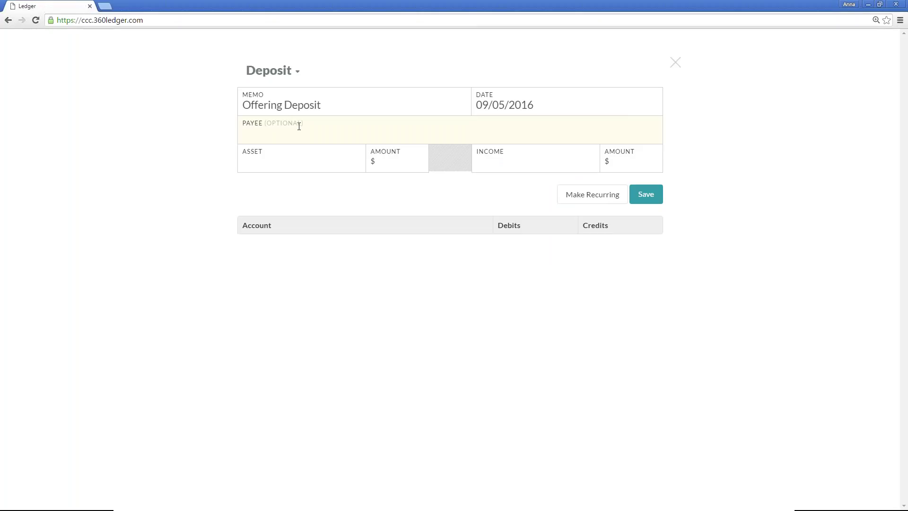
# - Set the deposit's asset to Unrestricted (First Checking Account) with an amount of $1000
pyautogui.click(281, 160)
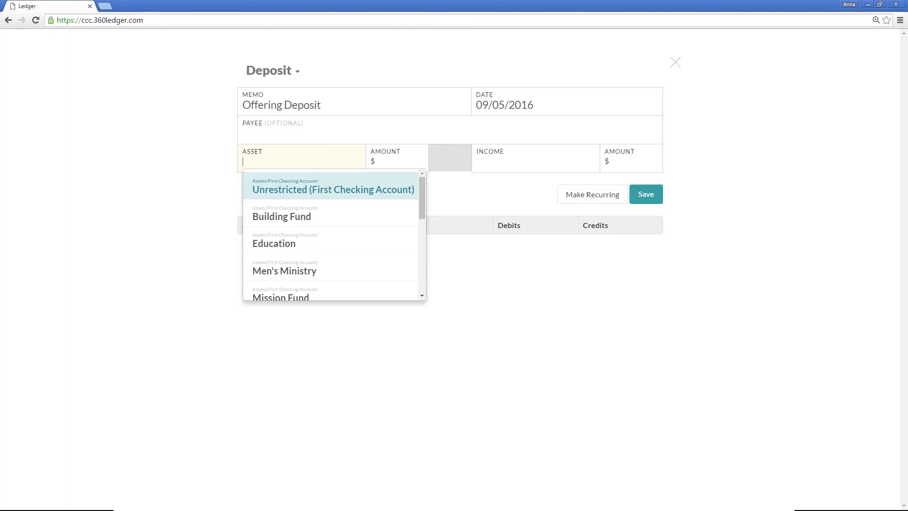
pyautogui.press('Return')
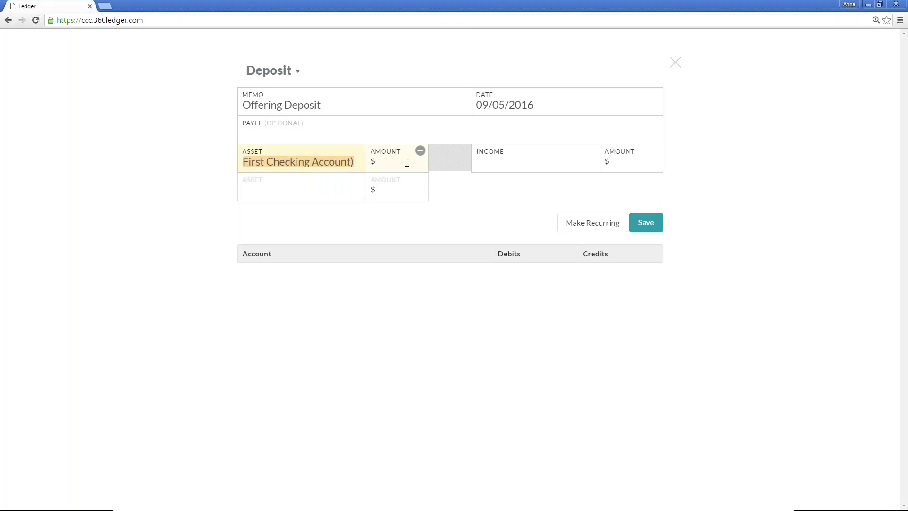
pyautogui.click(407, 163)
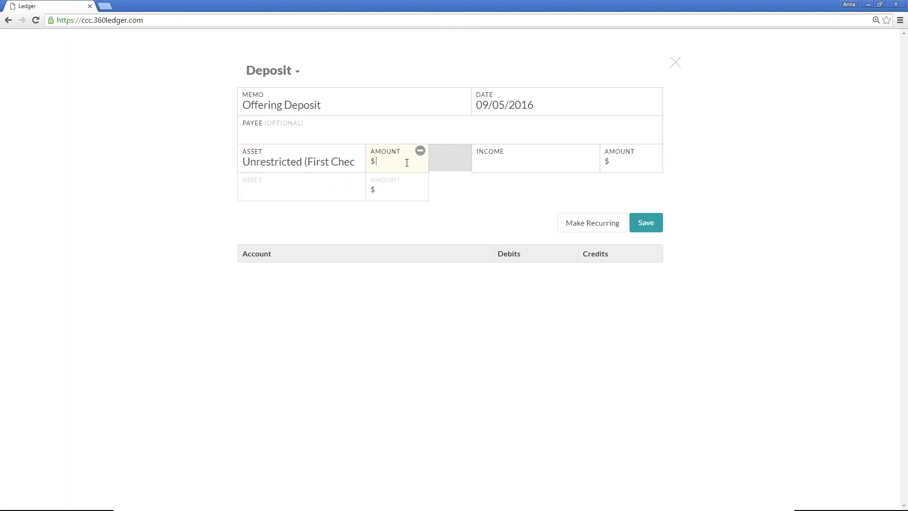
pyautogui.write('10')
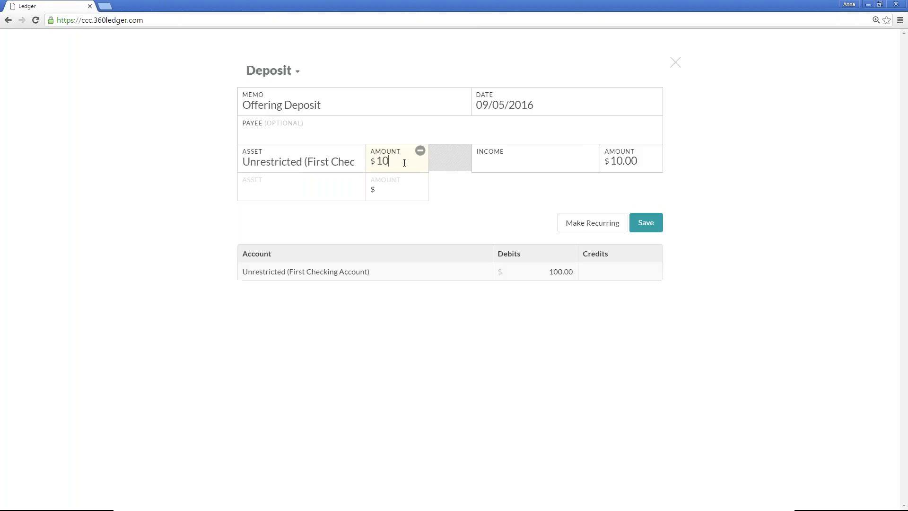
pyautogui.write('0')
pyautogui.press('BackSpace')
pyautogui.write('00')
# - Assign $500 of the deposit to the General Fund income account
pyautogui.click(516, 161)
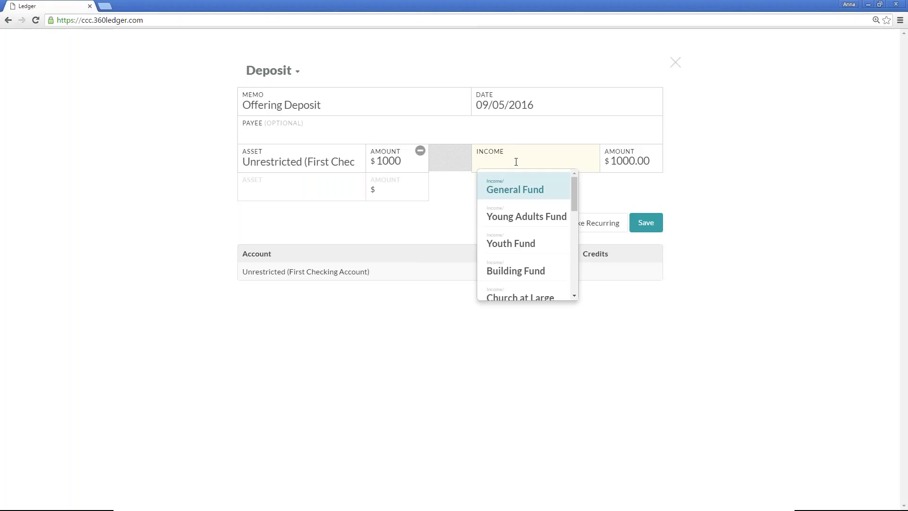
pyautogui.click(520, 193)
pyautogui.click(625, 161)
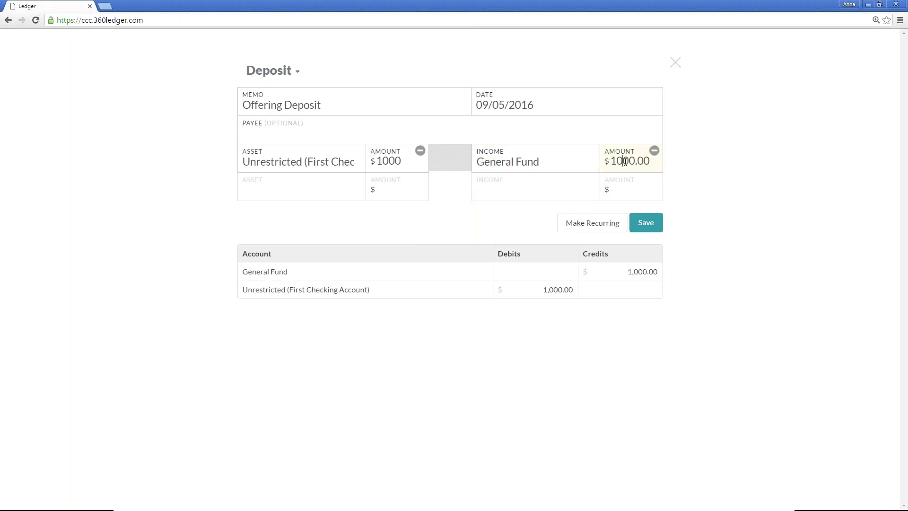
pyautogui.doubleClick(625, 161)
pyautogui.write('500')
# - Add income lines of $100 for the Young Adults Fund and $100 for the Youth Fund
pyautogui.click(534, 188)
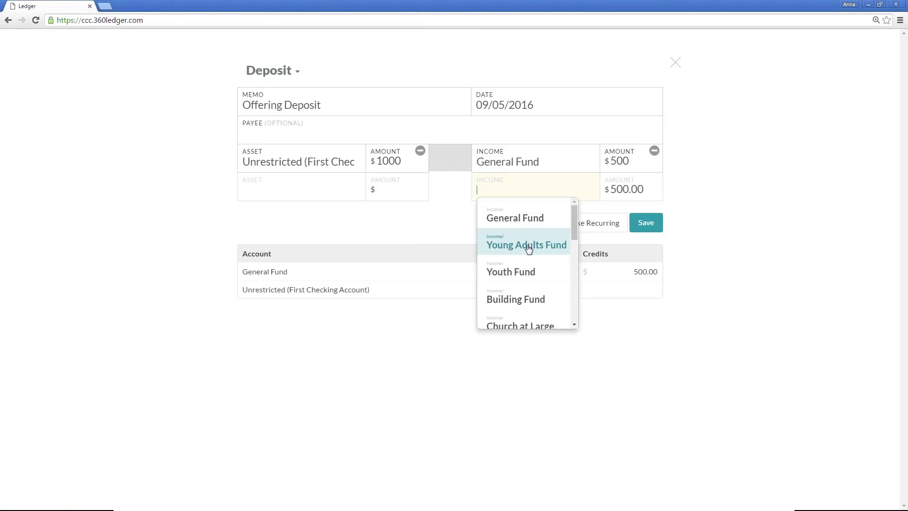
pyautogui.click(528, 245)
pyautogui.click(617, 194)
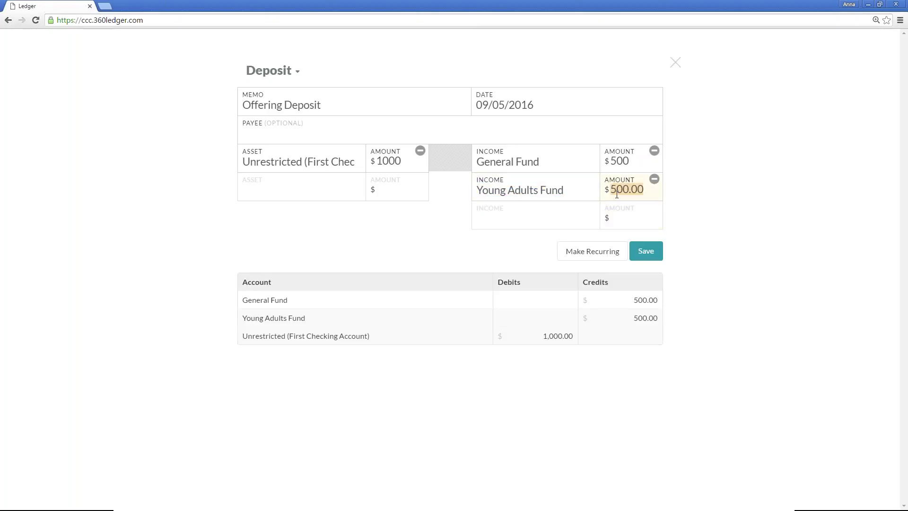
pyautogui.write('100')
pyautogui.click(510, 217)
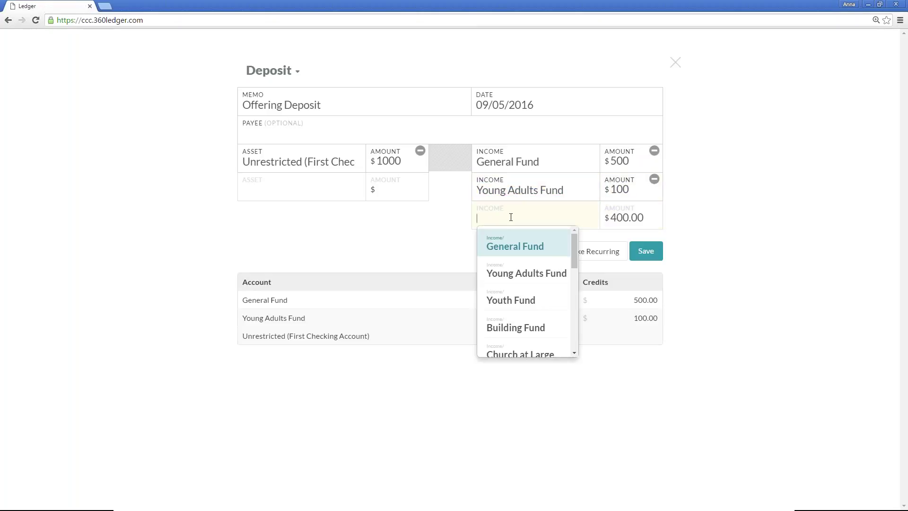
pyautogui.click(510, 300)
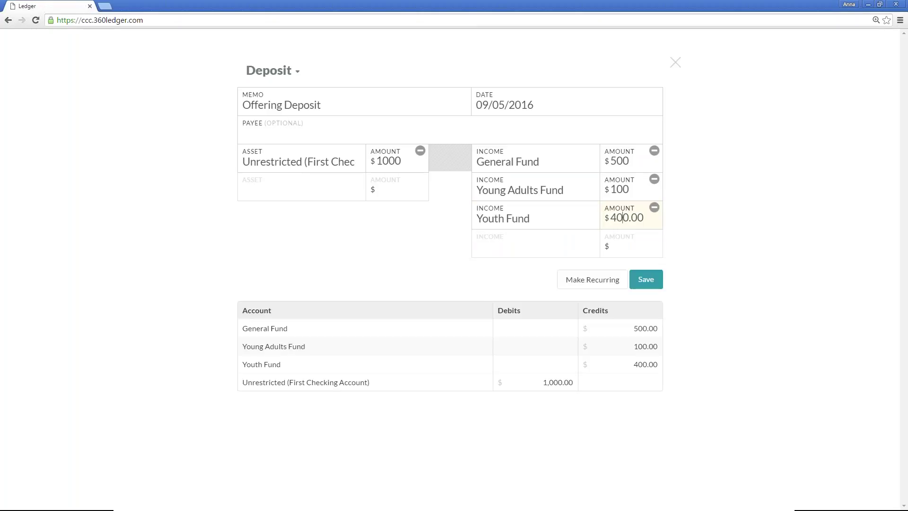
pyautogui.click(620, 216)
pyautogui.write('100')
# - Add a Church at Large income line of $100 to the deposit
pyautogui.click(525, 237)
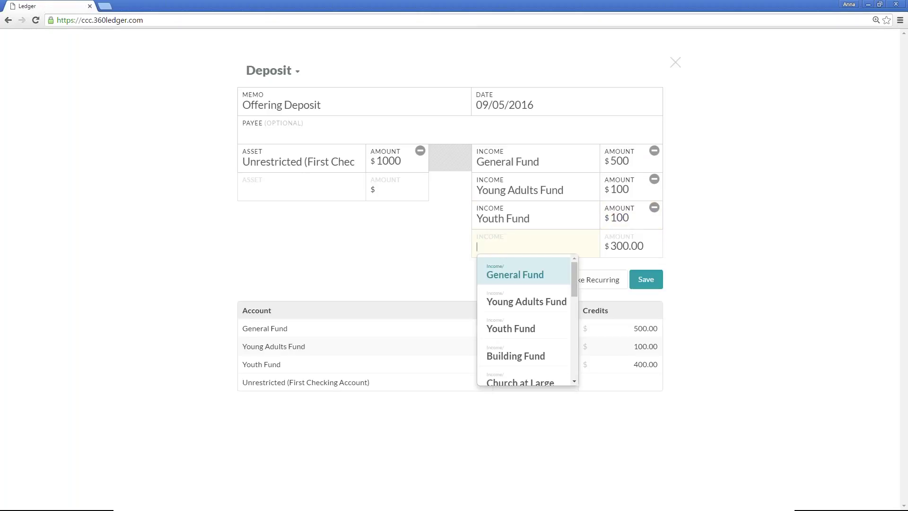
pyautogui.scroll(-1, 548, 339)
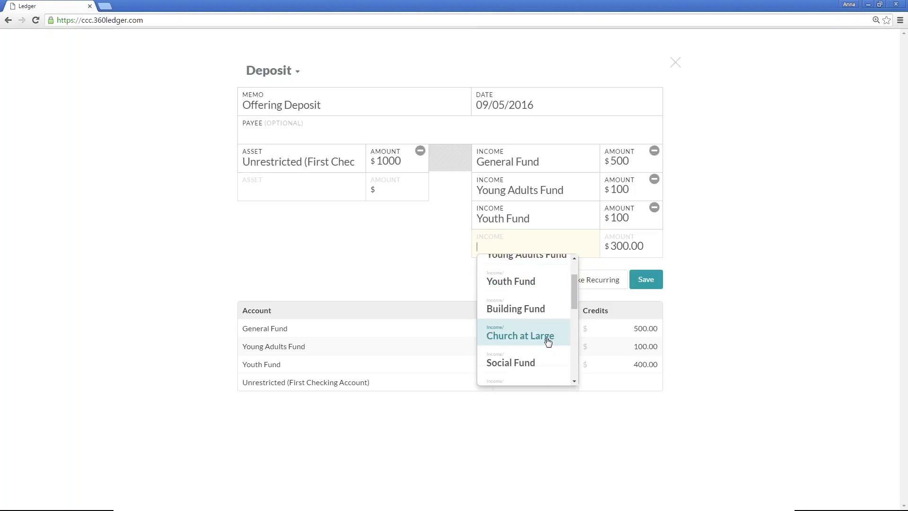
pyautogui.click(548, 338)
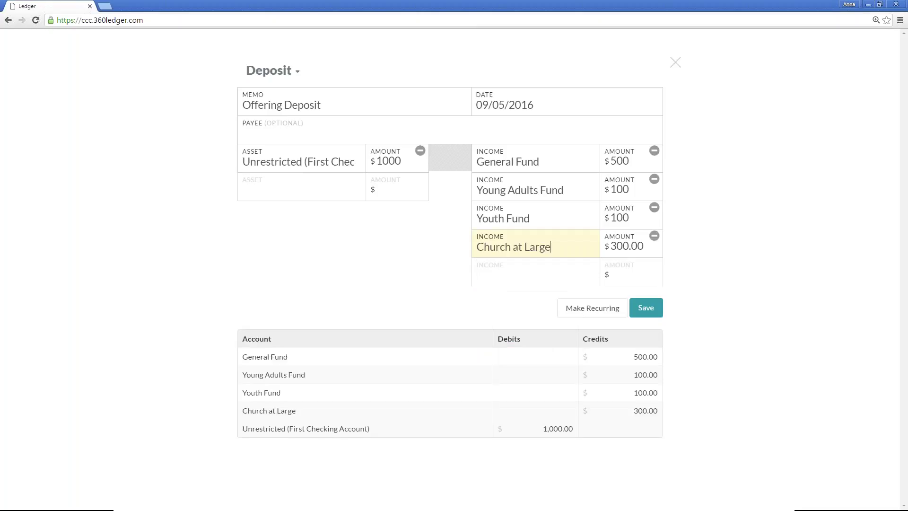
pyautogui.click(629, 251)
pyautogui.write('100')
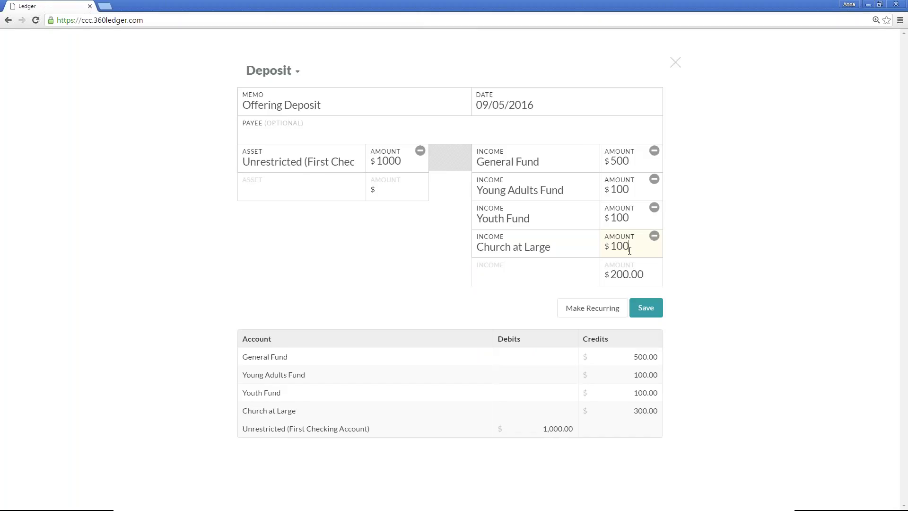
# - Add a Social Fund income line and set its amount to $100
pyautogui.click(559, 275)
pyautogui.press('Down')
pyautogui.press('Down')
pyautogui.press('Down')
pyautogui.press('Down')
pyautogui.press('Down')
pyautogui.press('Return')
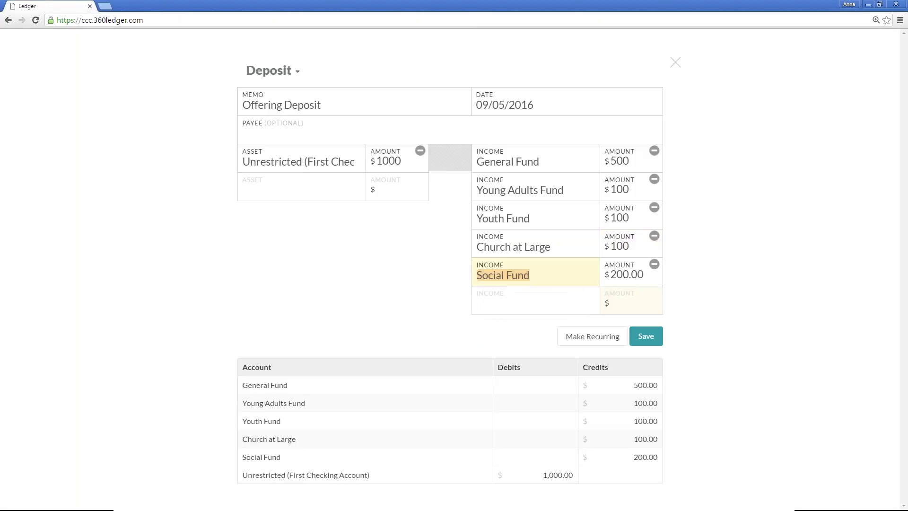
pyautogui.click(632, 274)
pyautogui.moveTo(644, 274)
pyautogui.mouseDown()
pyautogui.moveTo(615, 275)
pyautogui.moveTo(636, 277)
pyautogui.mouseUp()
pyautogui.press('BackSpace')
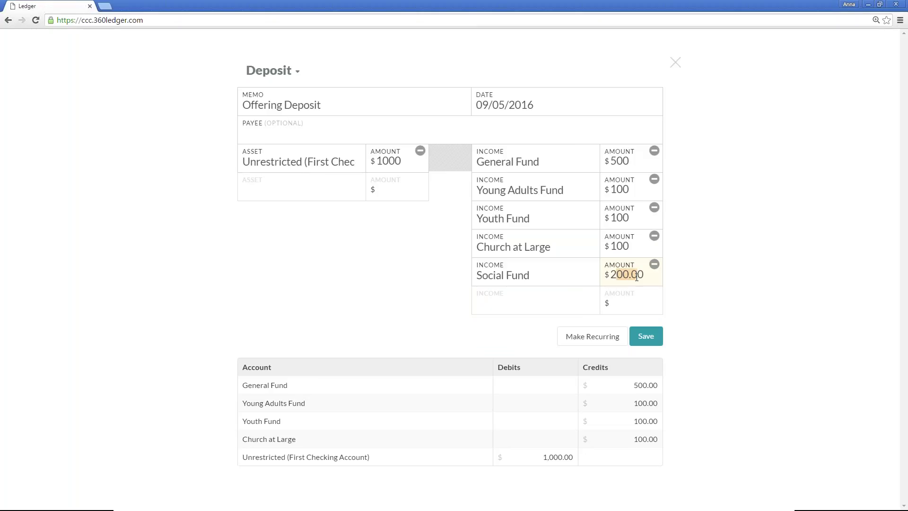
pyautogui.write('1')
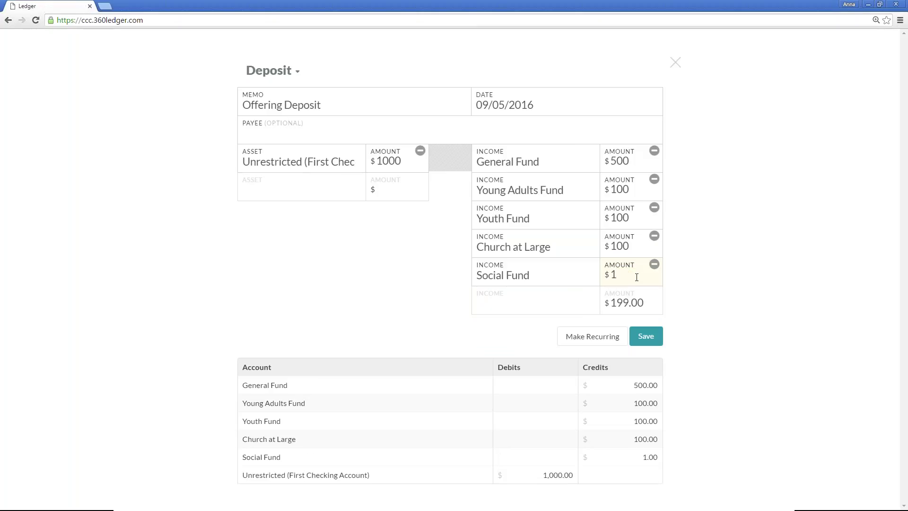
pyautogui.write('00')
# - Assign the remaining $100 of the deposit to the Women's Fund income account
pyautogui.click(534, 309)
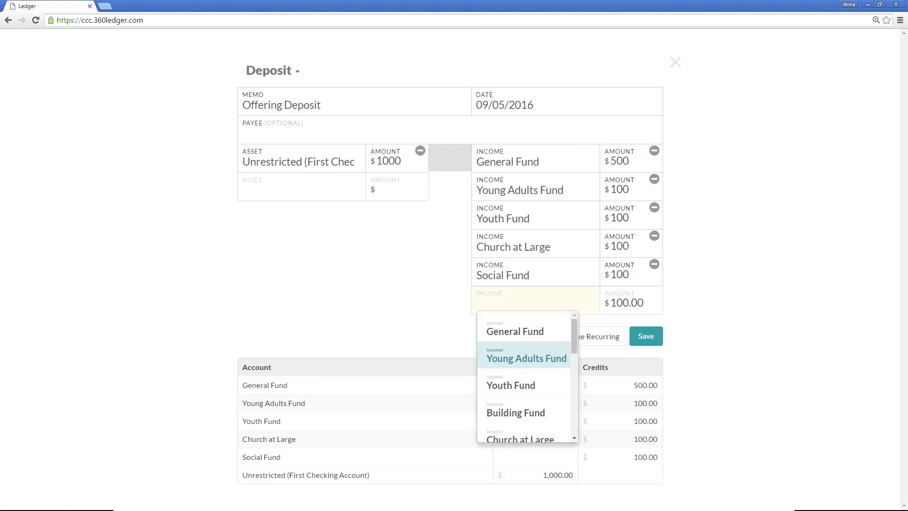
pyautogui.scroll(-3, 545, 382)
pyautogui.click(546, 383)
pyautogui.click(750, 256)
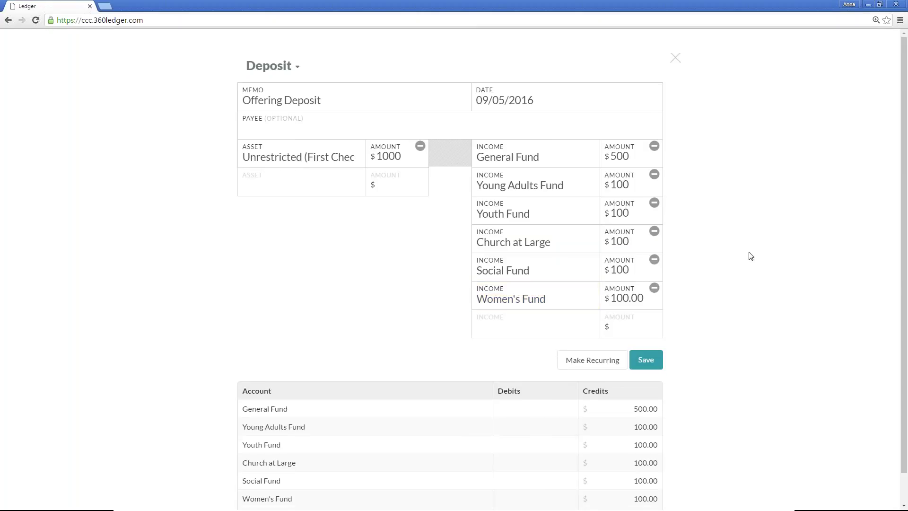
pyautogui.scroll(-1, 751, 262)
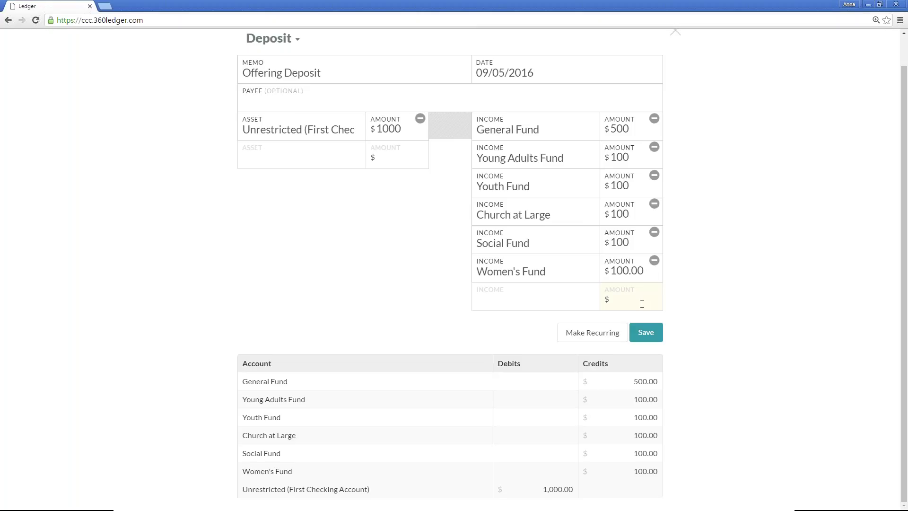
# - Make the Offering Deposit recurring every single week on Monday, save it and dismiss the notification
pyautogui.click(591, 334)
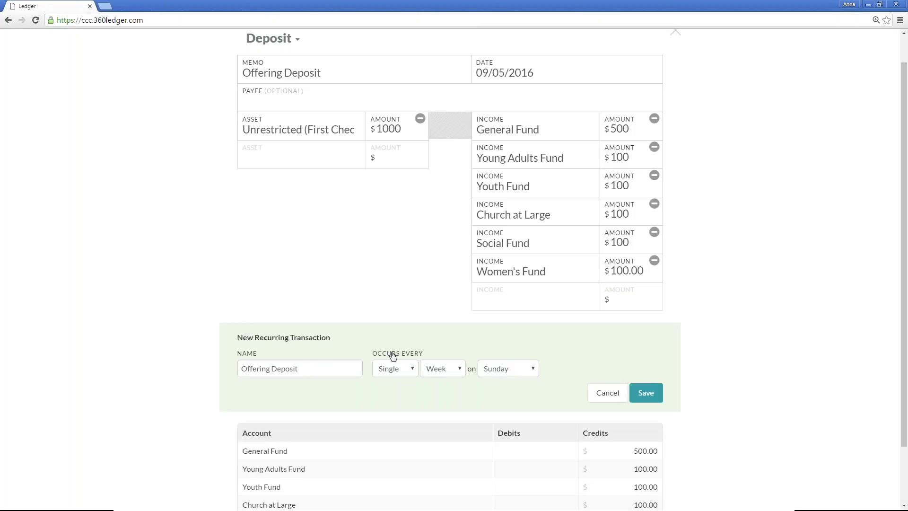
pyautogui.scroll(-2, 522, 310)
pyautogui.click(523, 310)
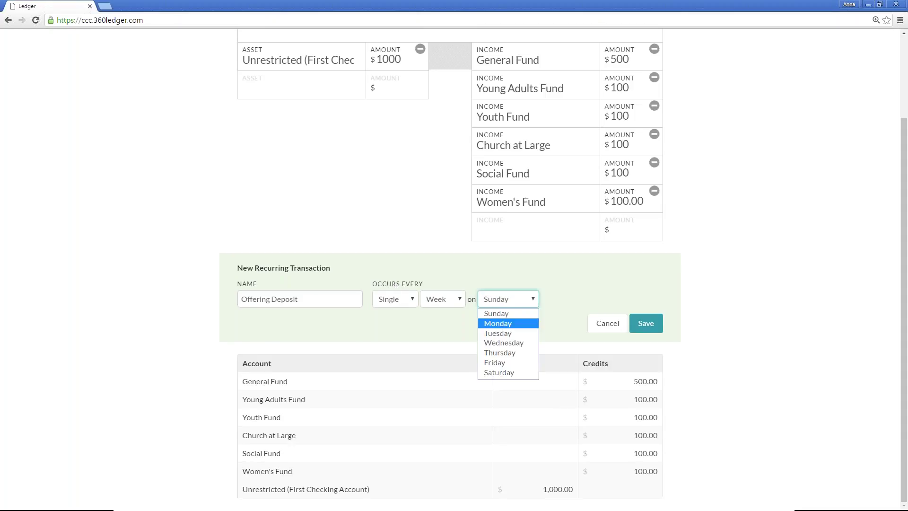
pyautogui.click(560, 320)
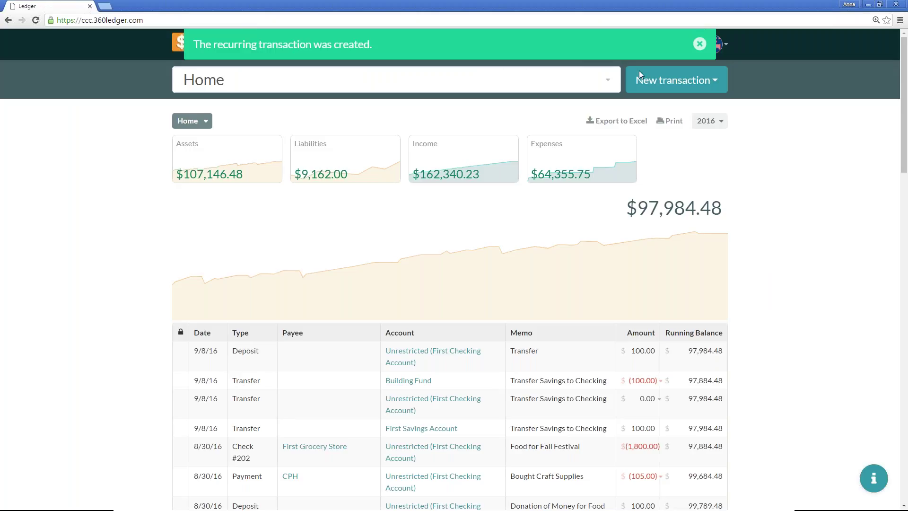
pyautogui.click(699, 44)
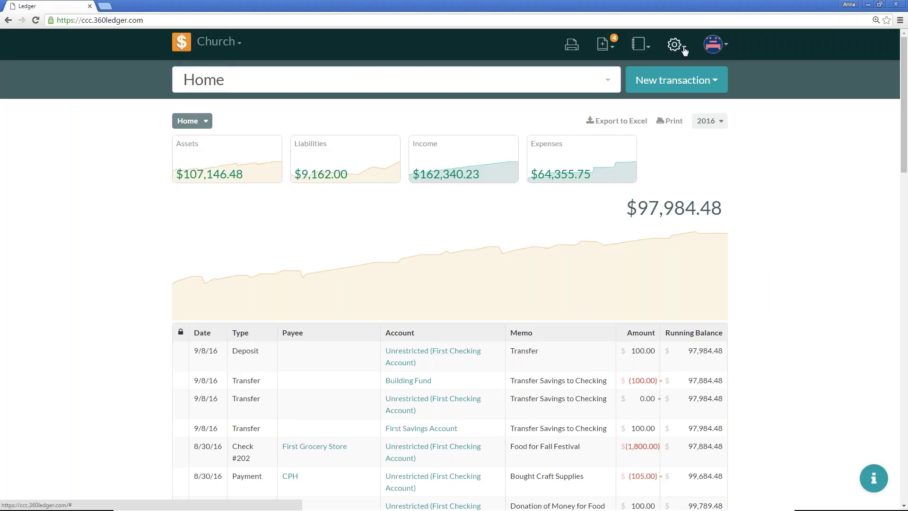
# - Open the Offering Deposit from the recurring transactions, set its date to 09/05/2016 and update it
pyautogui.click(683, 47)
pyautogui.click(659, 126)
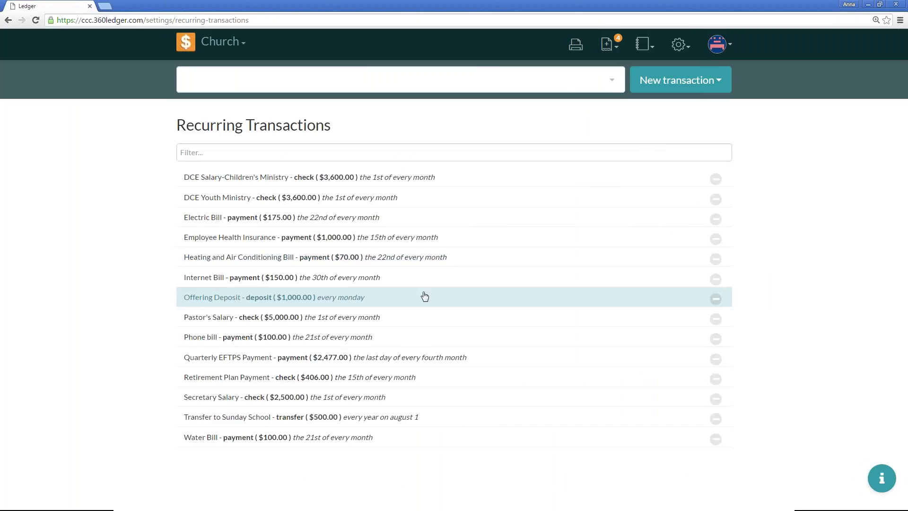
pyautogui.click(399, 297)
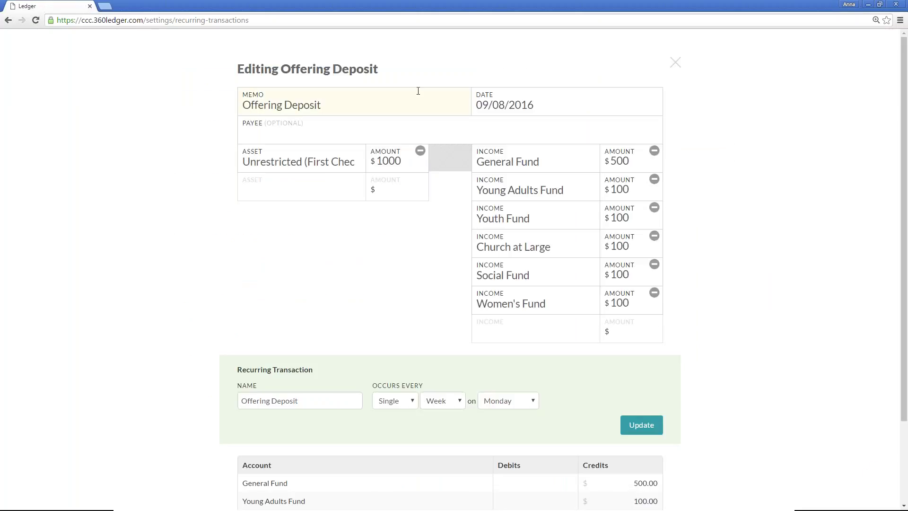
pyautogui.click(501, 101)
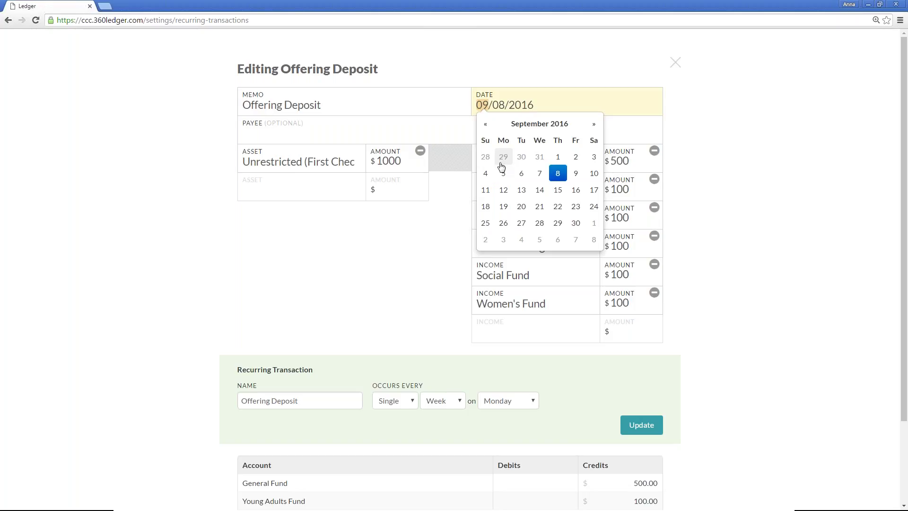
pyautogui.click(503, 174)
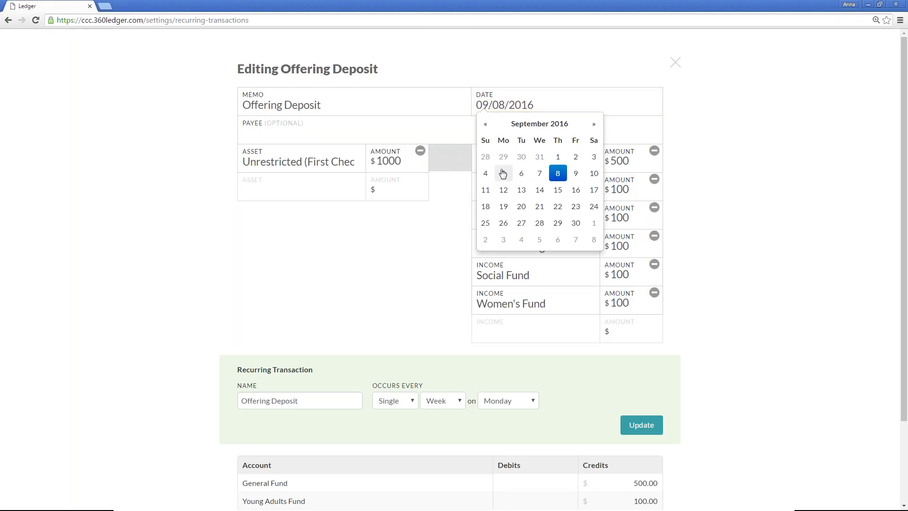
pyautogui.click(644, 427)
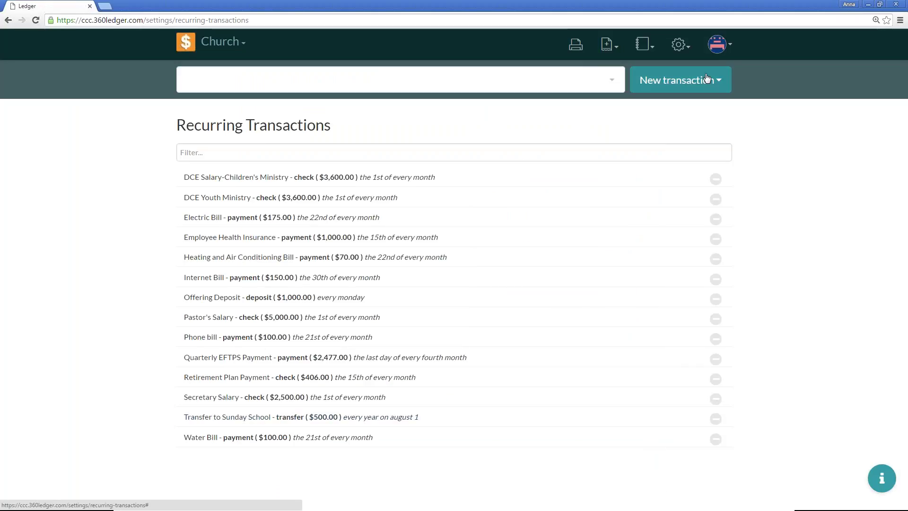
pyautogui.click(703, 44)
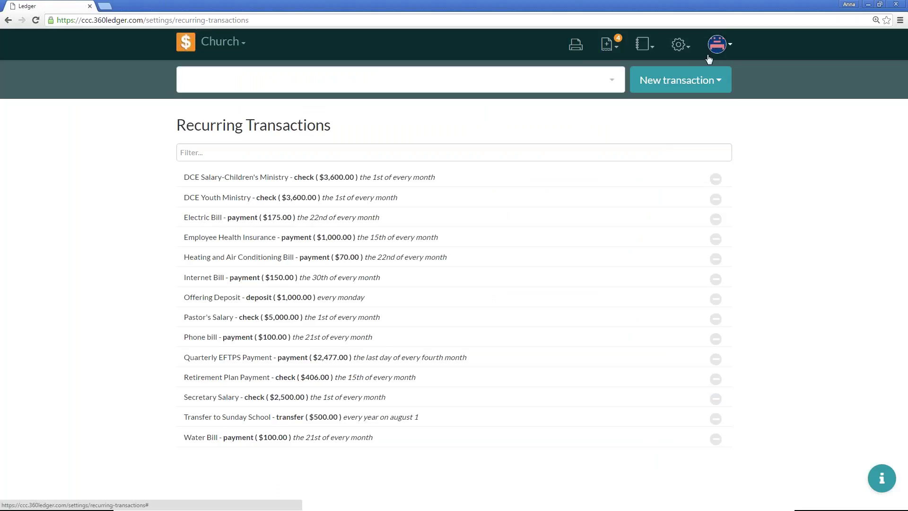
# - Return to the Home overview and view the details of the 9/8/16 "Transfer" deposit without changing it
pyautogui.click(687, 88)
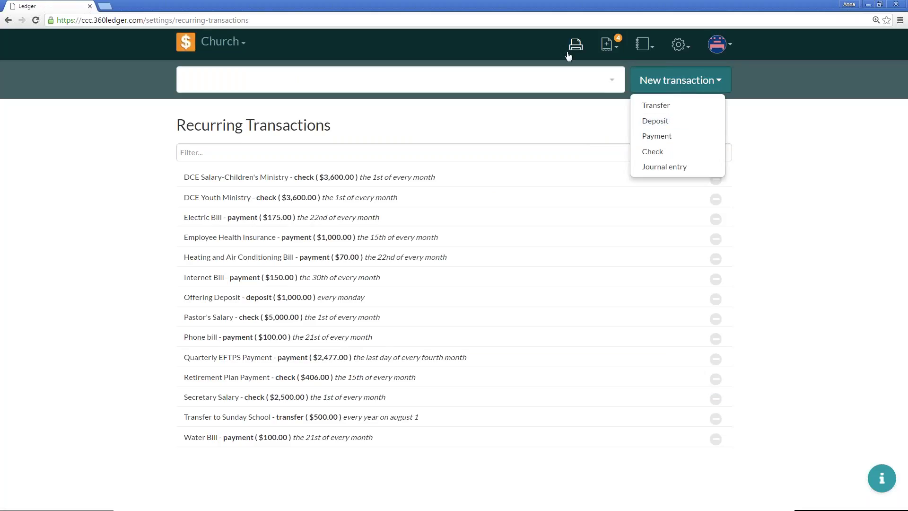
pyautogui.click(180, 46)
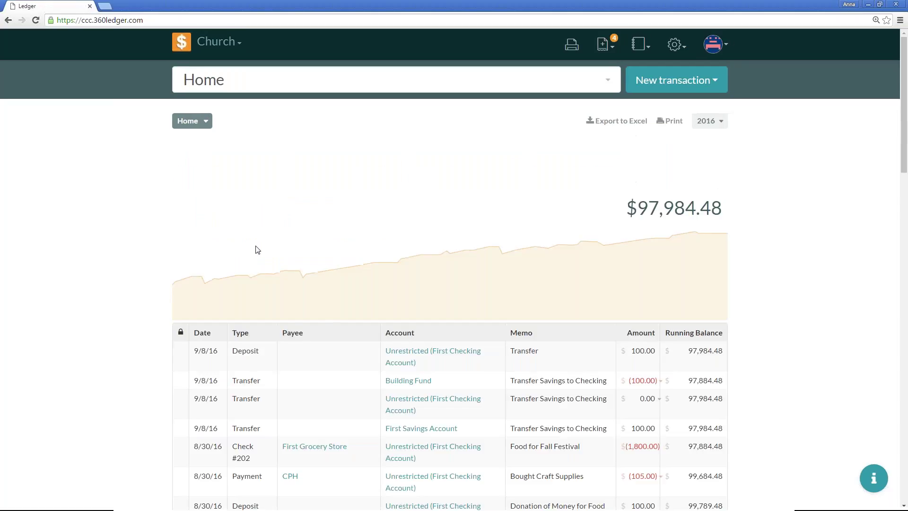
pyautogui.click(245, 358)
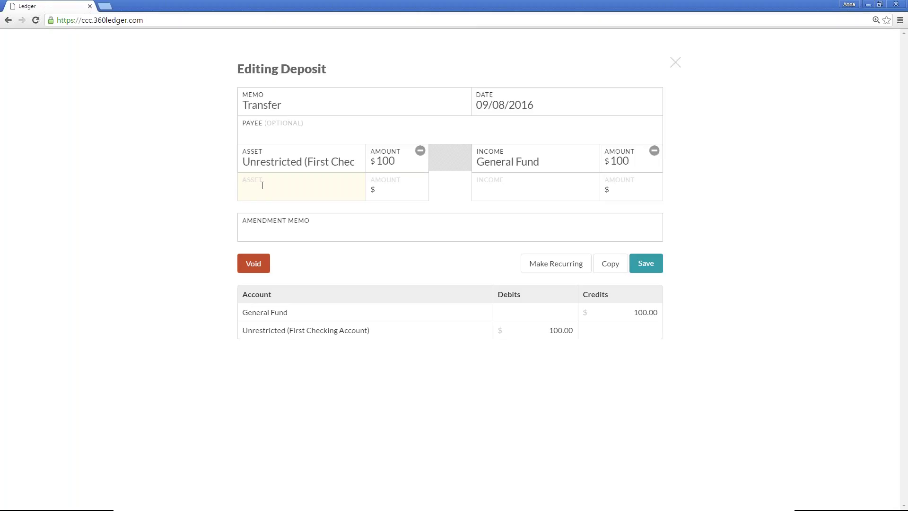
pyautogui.click(678, 65)
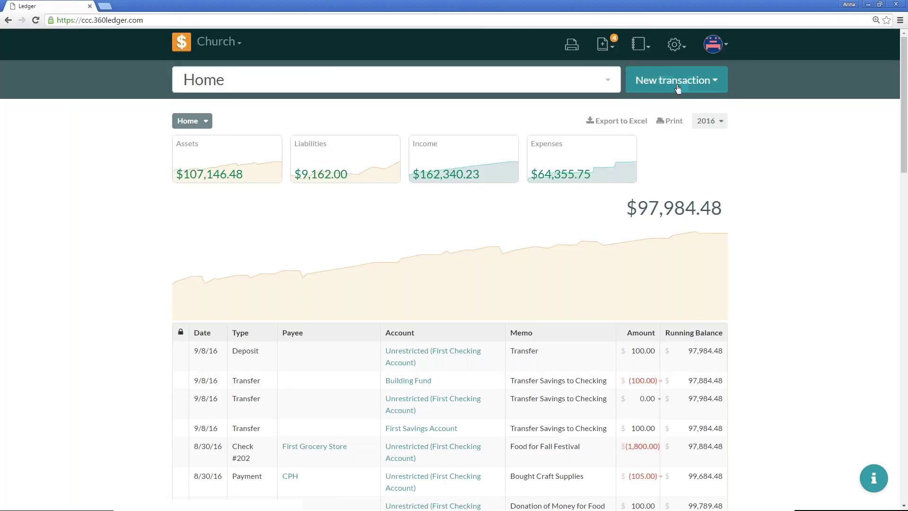
# - Start a new payment with the memo "Sunday School Curriculum" and Concordia Publishing House as the payee
pyautogui.click(678, 88)
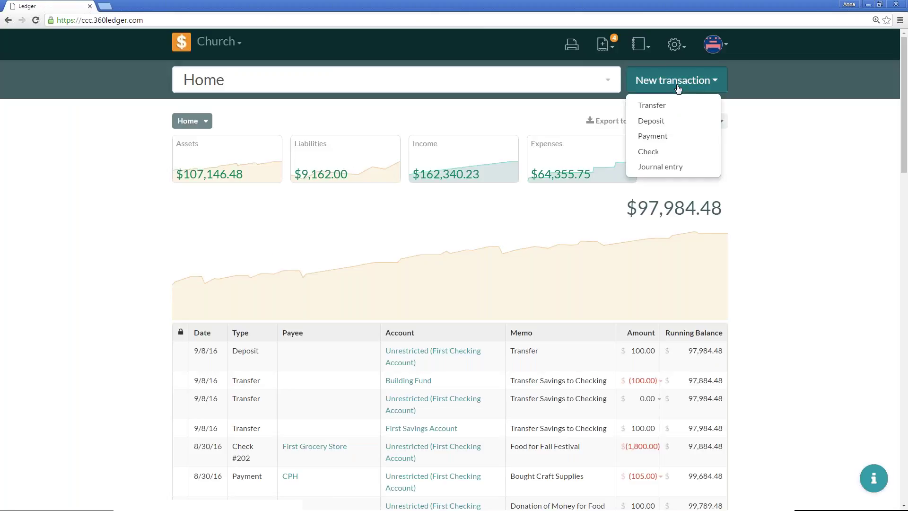
pyautogui.click(672, 138)
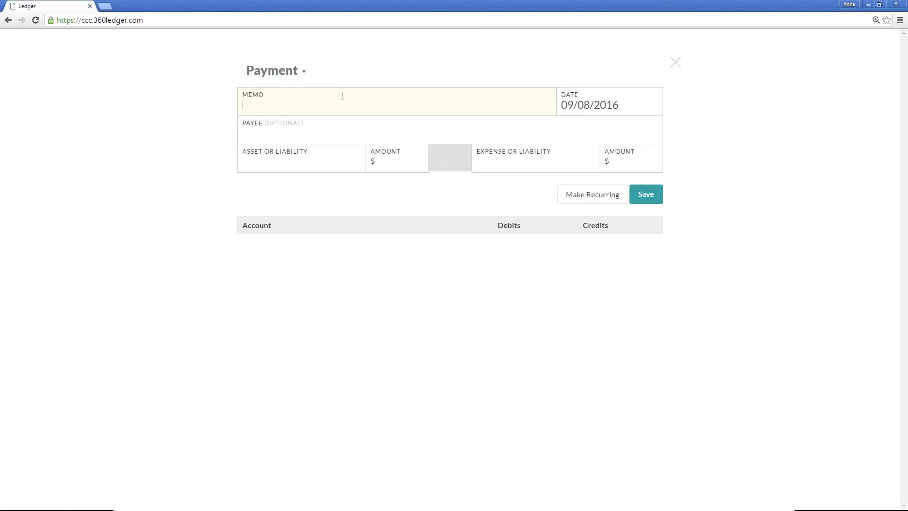
pyautogui.write('Sunday School Curri')
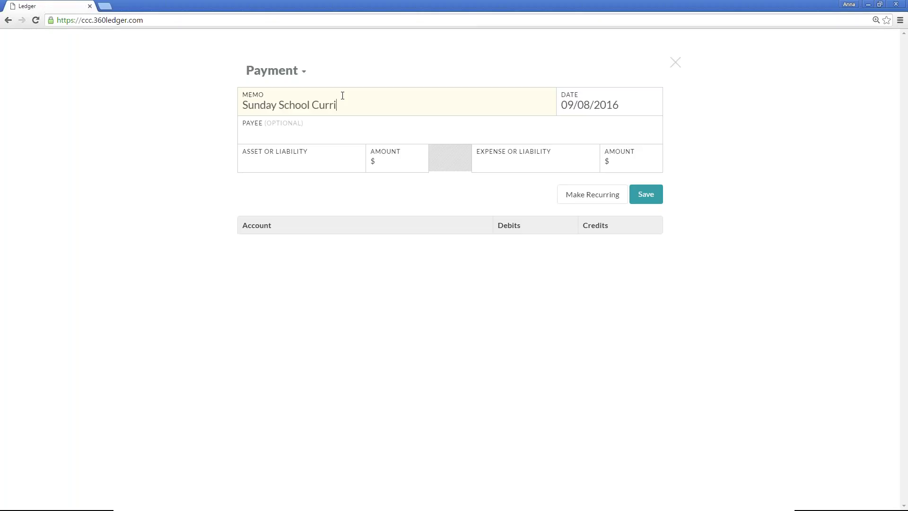
pyautogui.write('culum')
pyautogui.click(328, 135)
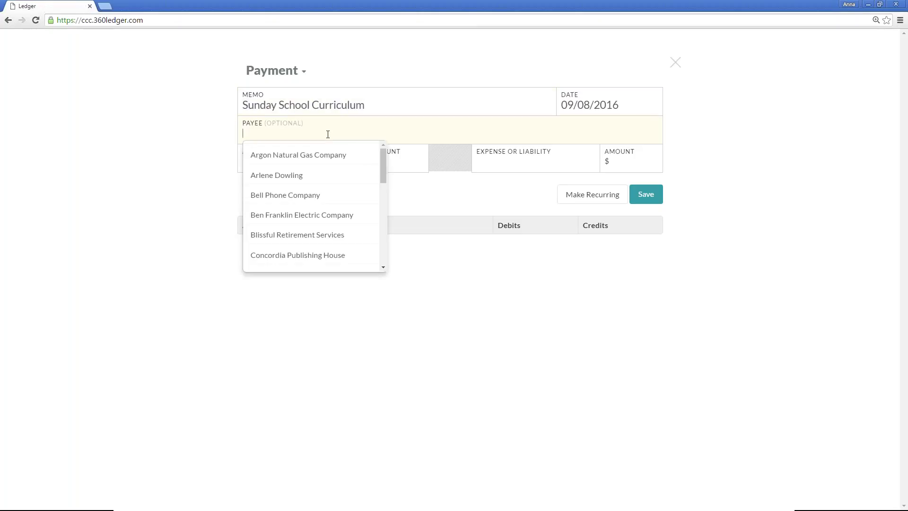
pyautogui.click(340, 256)
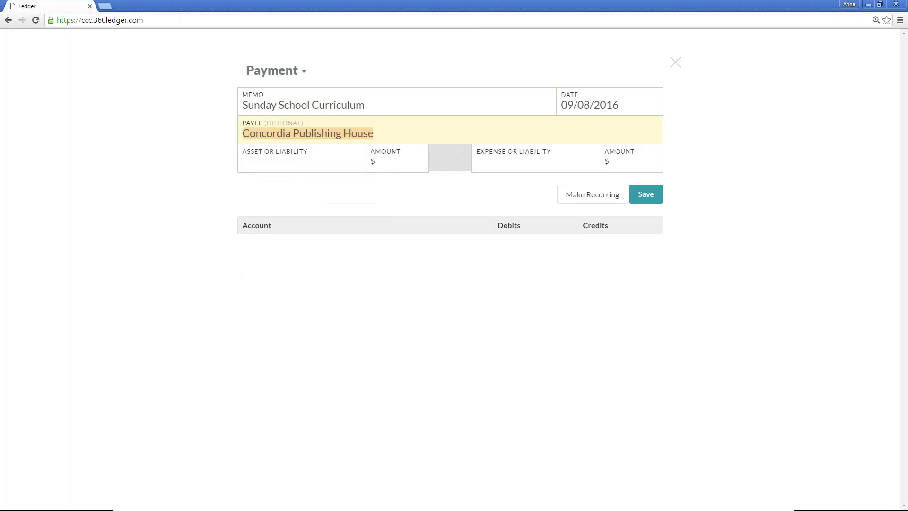
pyautogui.click(398, 133)
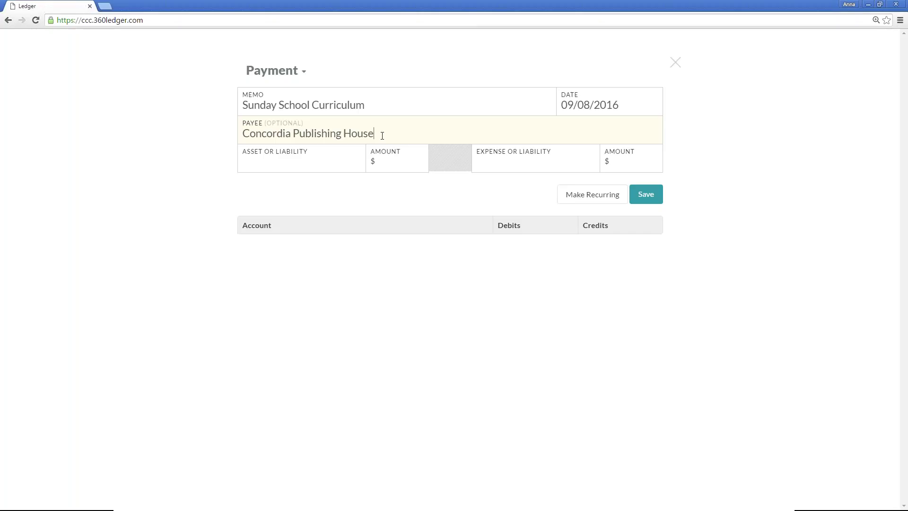
# - Draw $300 for the payment from the Education fund of the First Checking Account
pyautogui.click(318, 166)
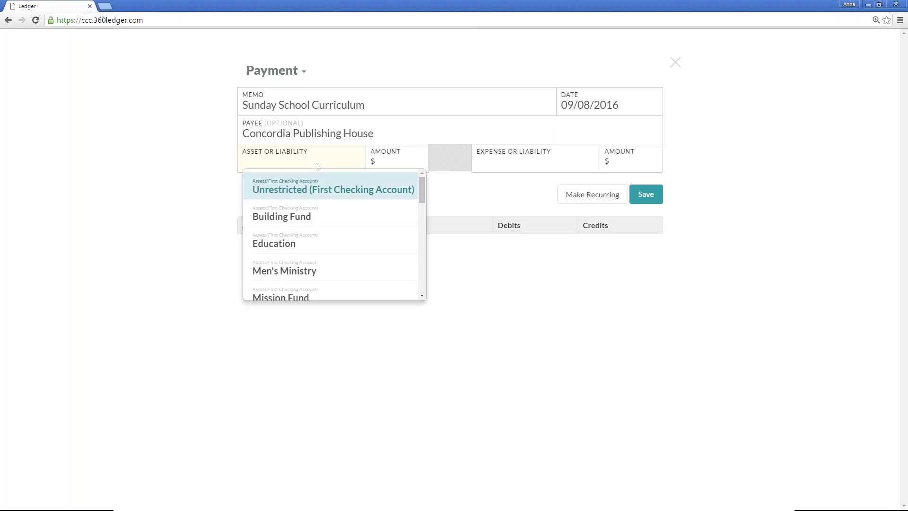
pyautogui.click(333, 244)
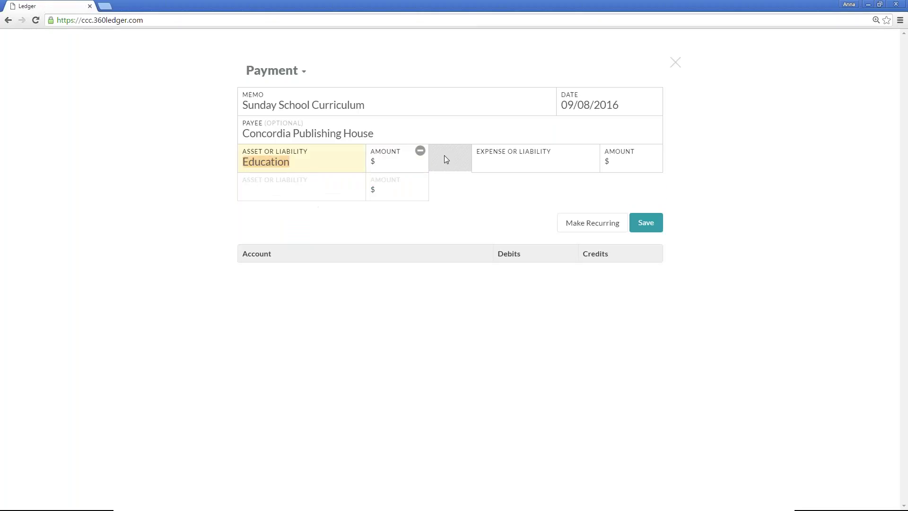
pyautogui.click(409, 164)
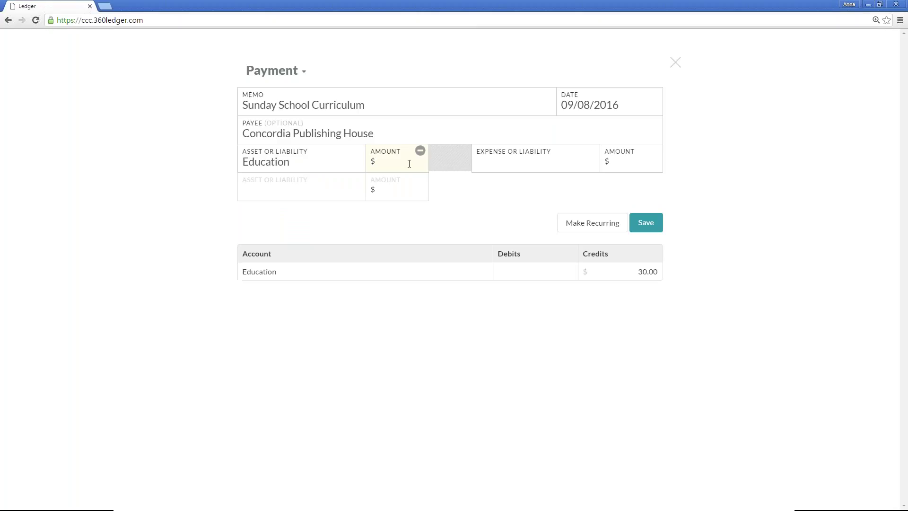
pyautogui.write('300')
# - Assign the payment's $300 to the Sunday School Curriculum expense account
pyautogui.click(530, 161)
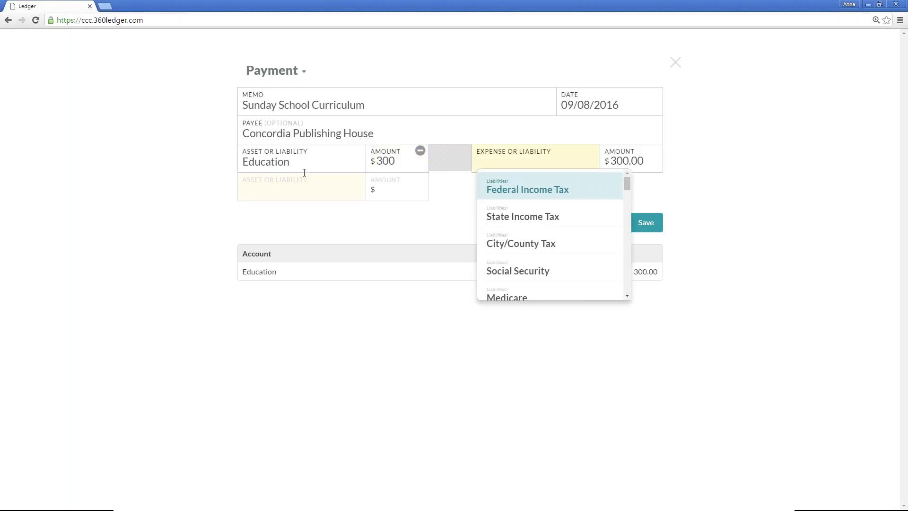
pyautogui.press('Down')
pyautogui.press('Down')
pyautogui.press('Down')
pyautogui.press('Down')
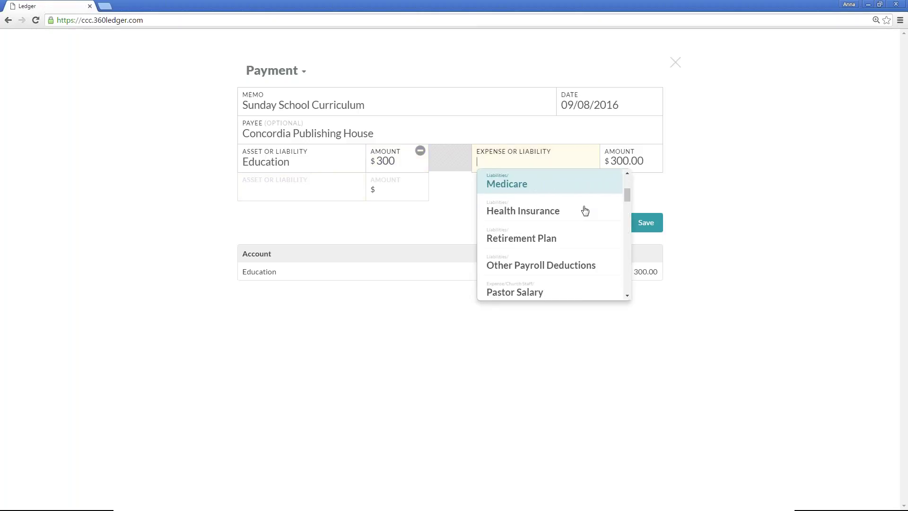
pyautogui.scroll(-3, 585, 211)
pyautogui.scroll(-2, 585, 211)
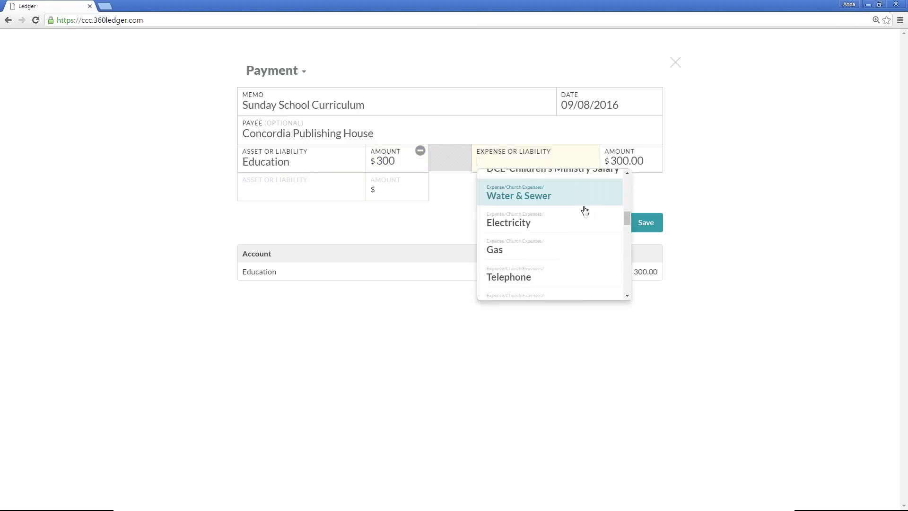
pyautogui.scroll(-3, 585, 210)
pyautogui.scroll(-3, 585, 211)
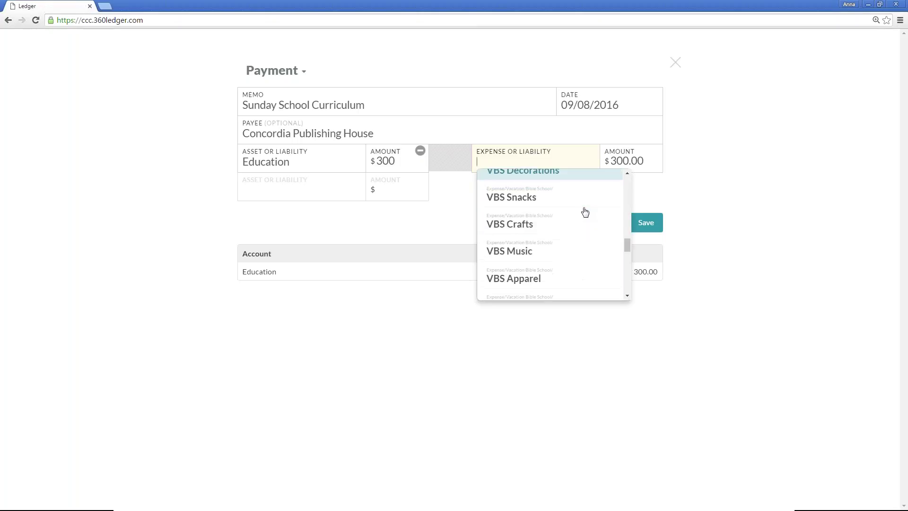
pyautogui.scroll(-3, 585, 211)
pyautogui.scroll(-3, 585, 214)
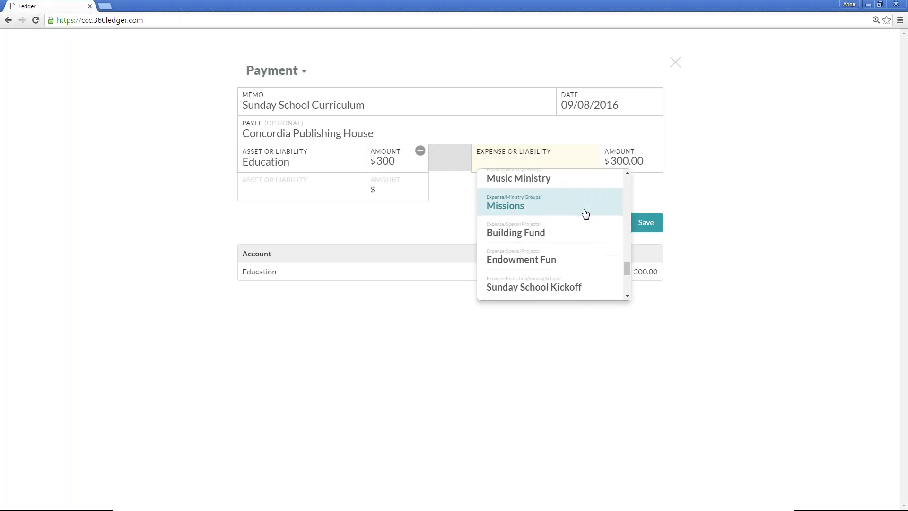
pyautogui.scroll(-3, 585, 213)
pyautogui.click(585, 217)
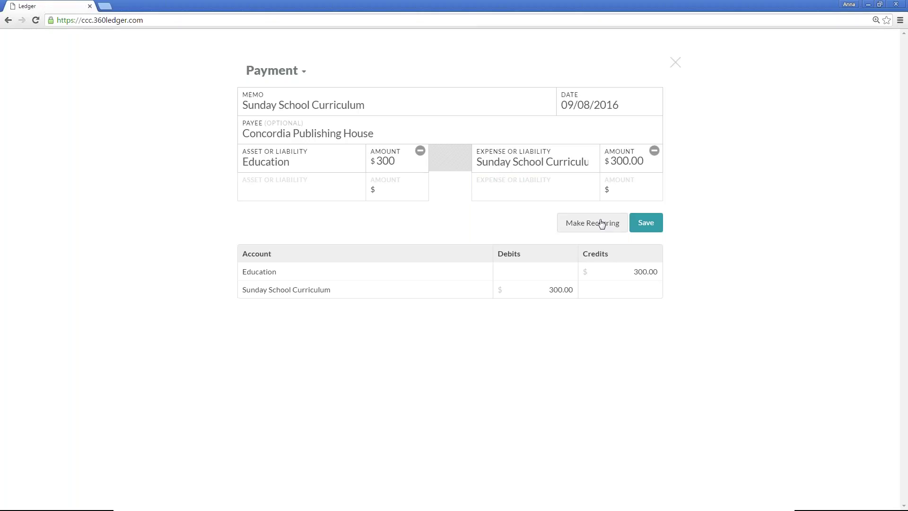
# - Save the Sunday School Curriculum payment and dismiss the notification
pyautogui.click(650, 229)
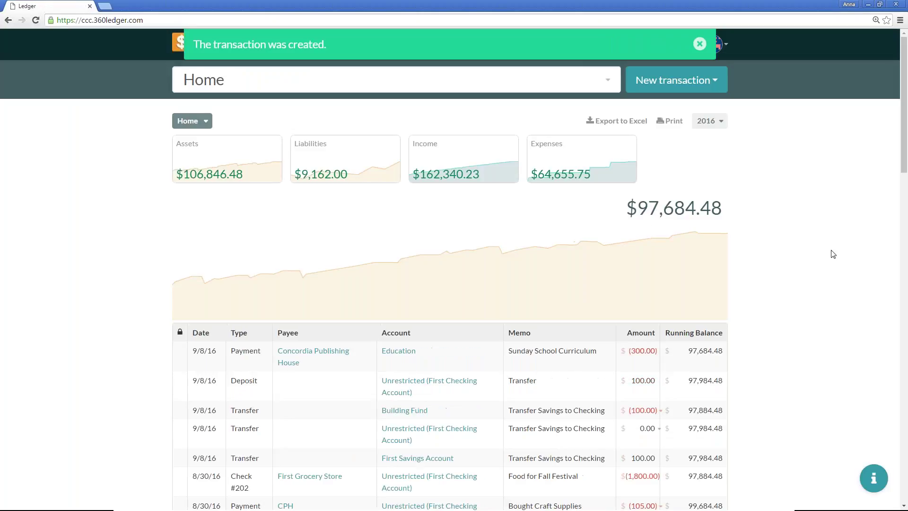
pyautogui.scroll(-1, 720, 313)
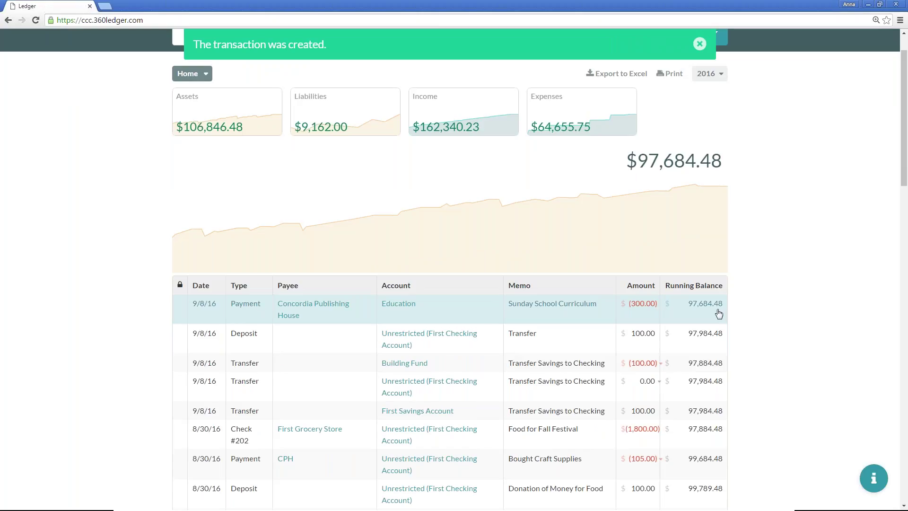
pyautogui.click(699, 44)
pyautogui.scroll(1, 730, 122)
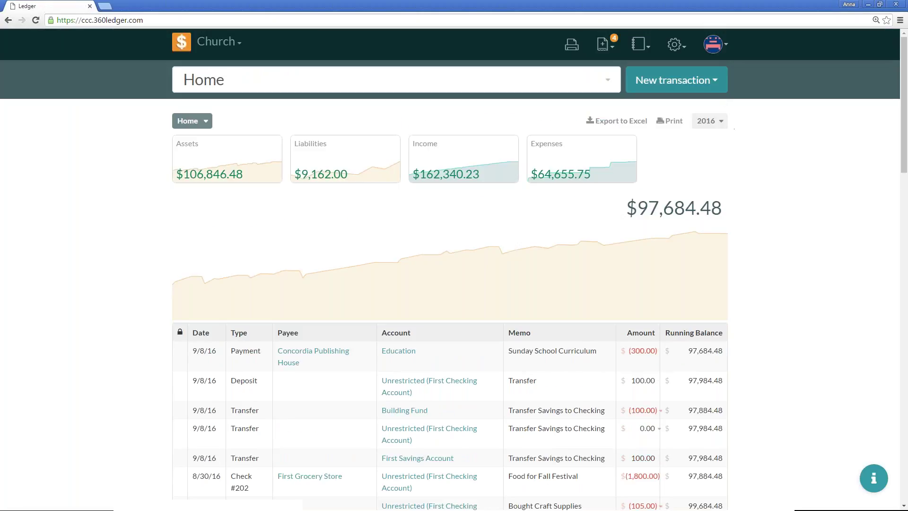
# - Start a new check transaction with the memo "Sunday School Snacks"
pyautogui.click(695, 81)
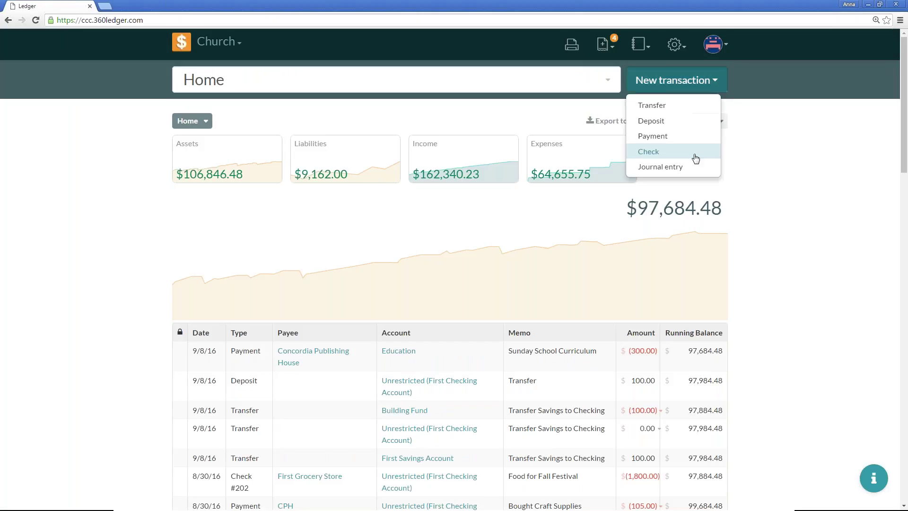
pyautogui.click(695, 152)
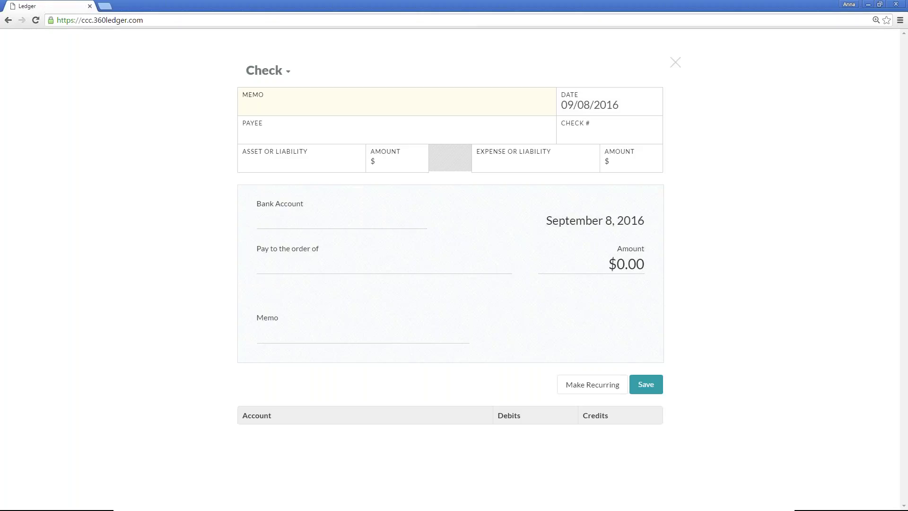
pyautogui.write('Sunday Scho')
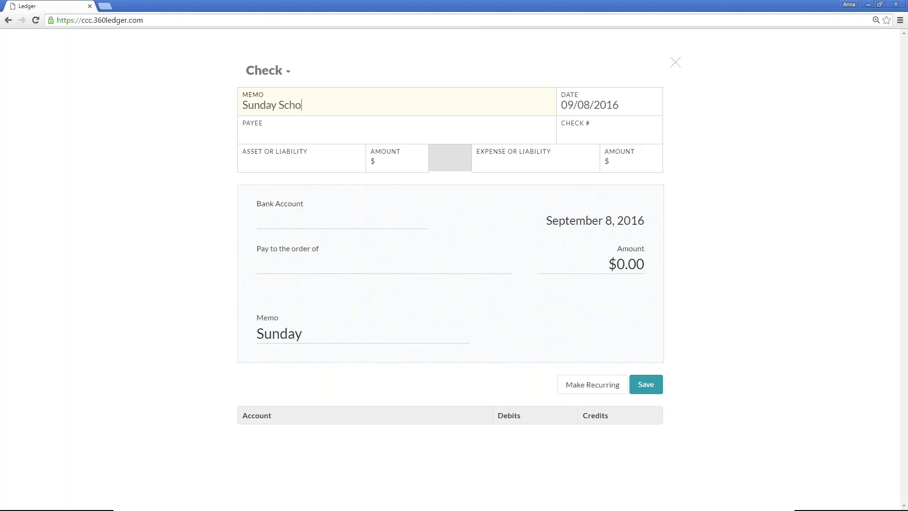
pyautogui.write('ol Snack')
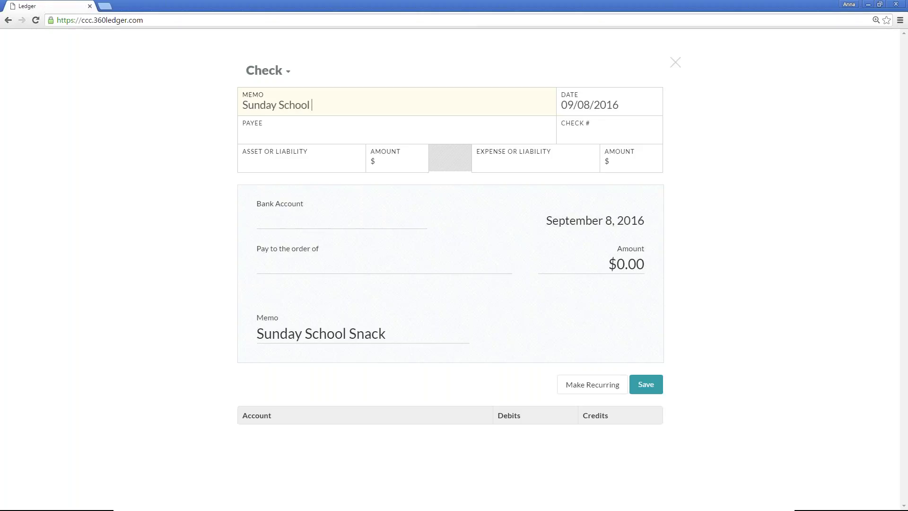
pyautogui.write('s')
# - Make the check payable to First Grocery Store and set its check number to 200
pyautogui.click(284, 132)
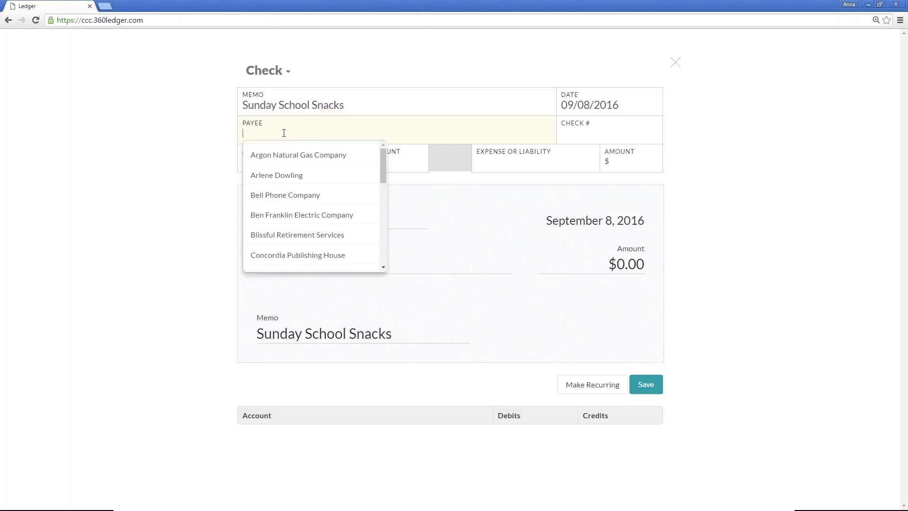
pyautogui.write('fir')
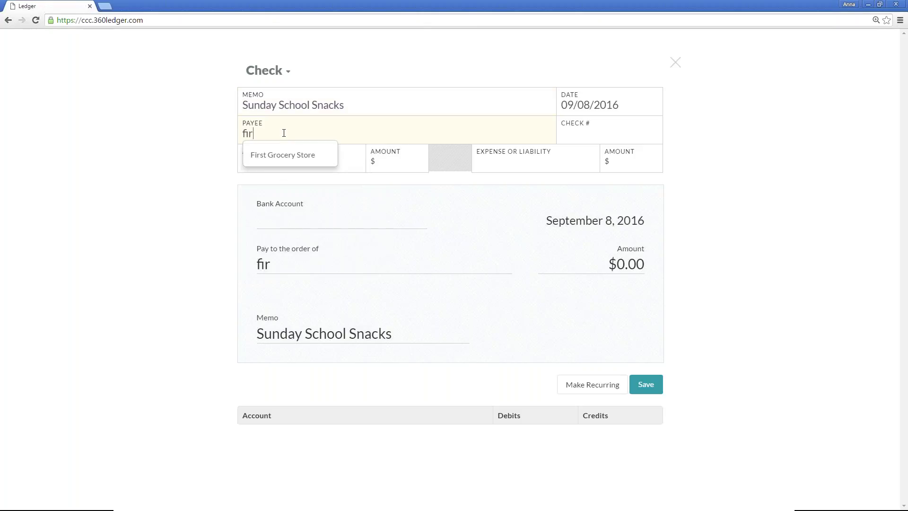
pyautogui.press('Return')
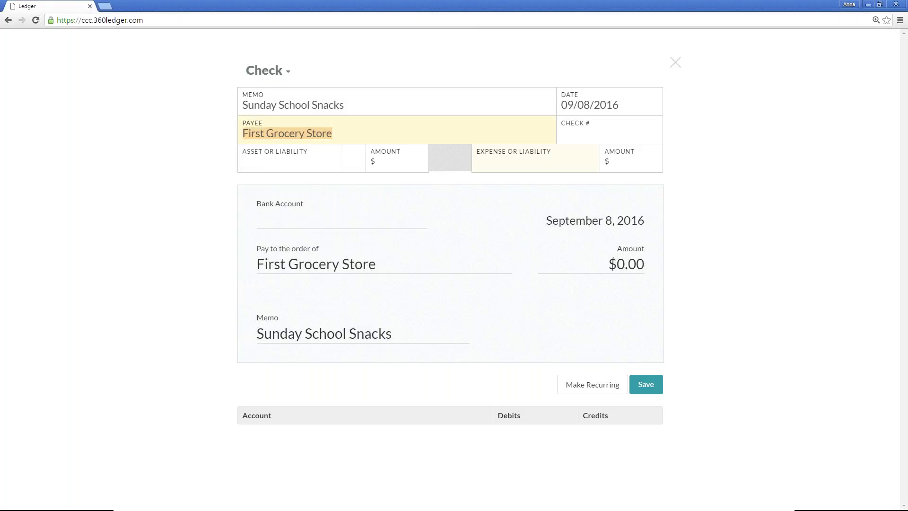
pyautogui.press('Tab')
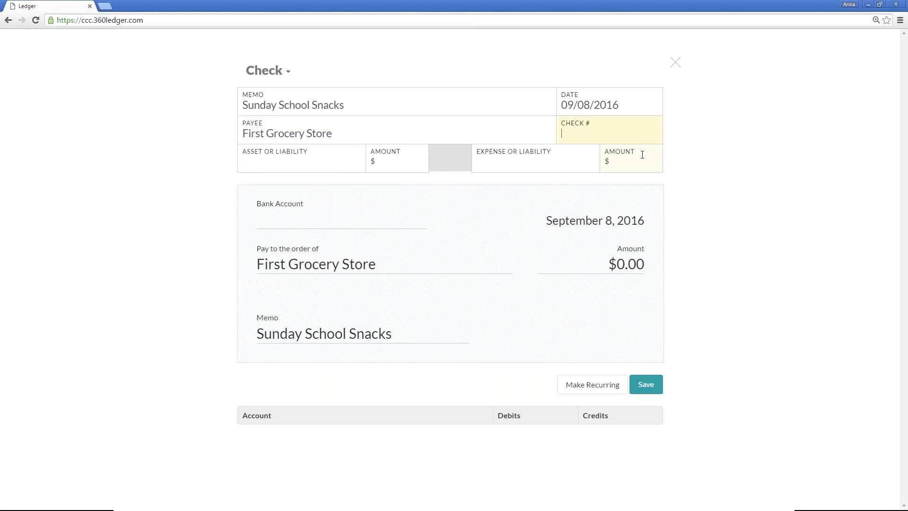
pyautogui.write('200')
# - Draw $99 for the check from the Education fund of the First Checking Account
pyautogui.click(265, 164)
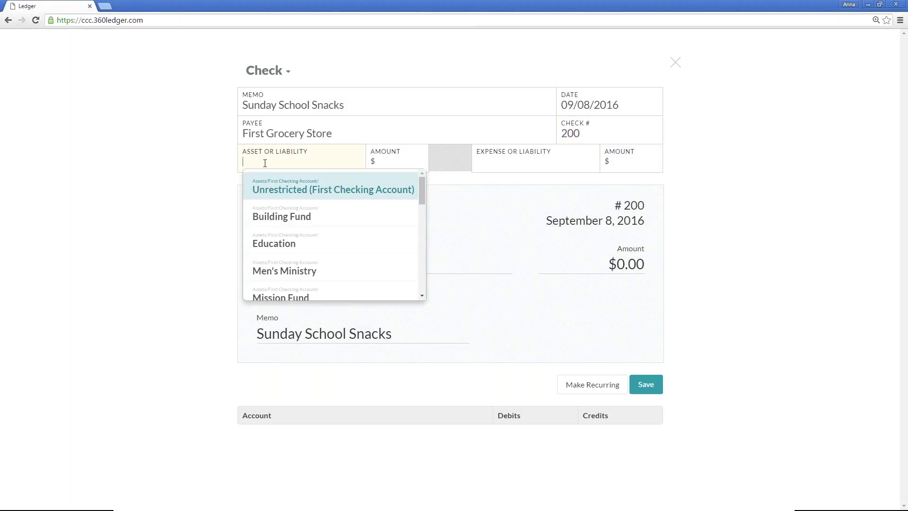
pyautogui.scroll(-2, 337, 209)
pyautogui.scroll(1, 339, 205)
pyautogui.click(332, 203)
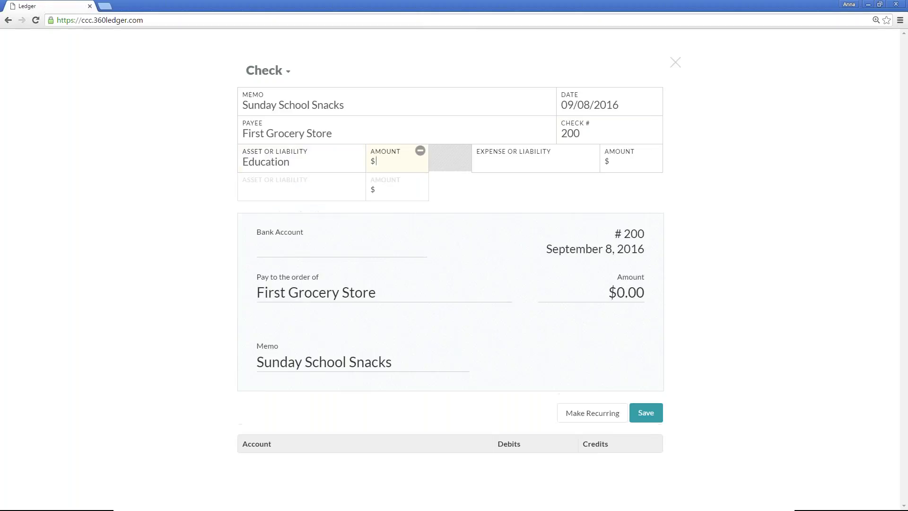
pyautogui.write('99')
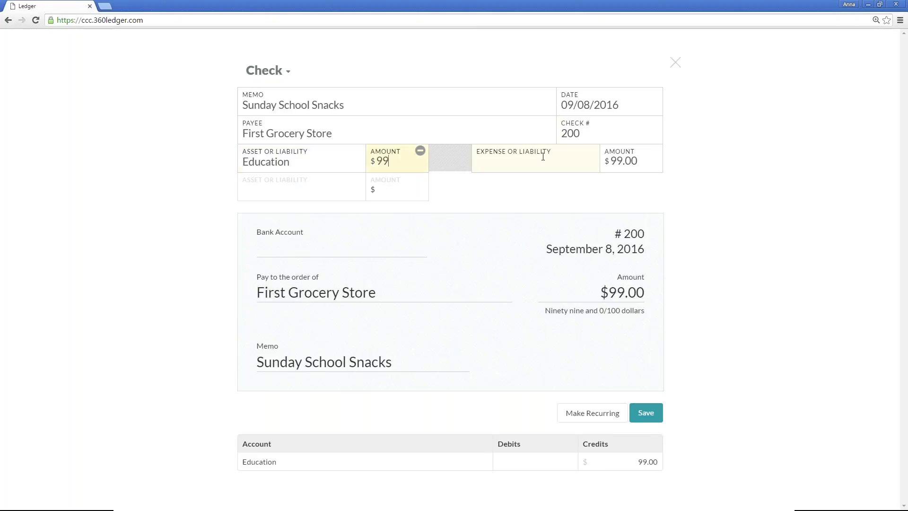
# - Assign the check's $99 to the Sunday School Supplies expense account and save the check
pyautogui.click(543, 156)
pyautogui.write('e')
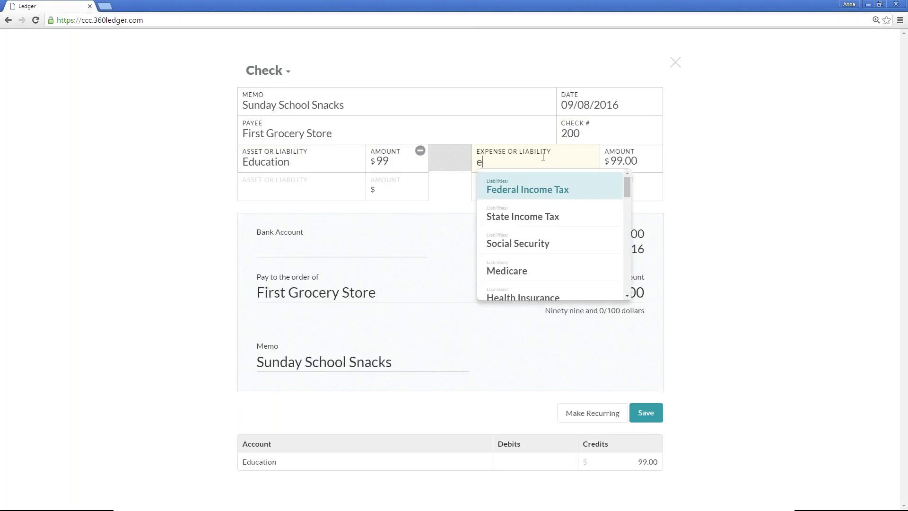
pyautogui.write('d')
pyautogui.press('BackSpace')
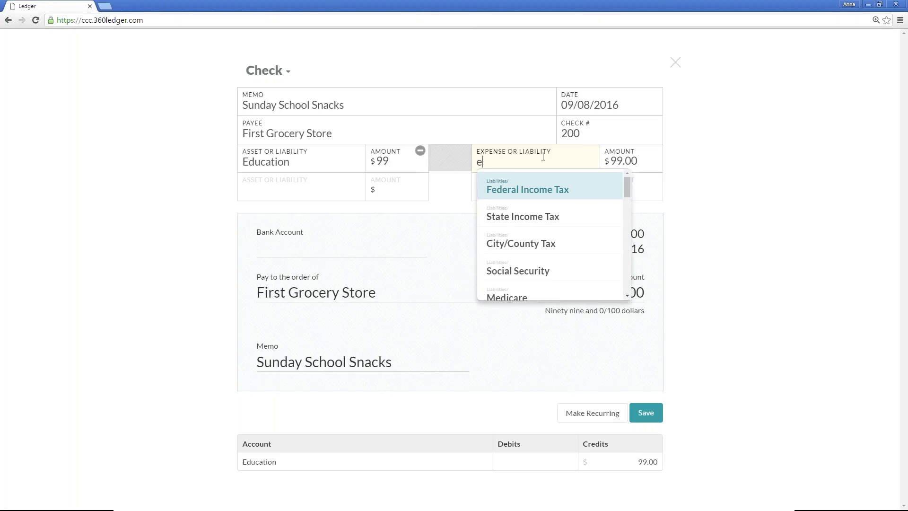
pyautogui.press('BackSpace')
pyautogui.write('sund')
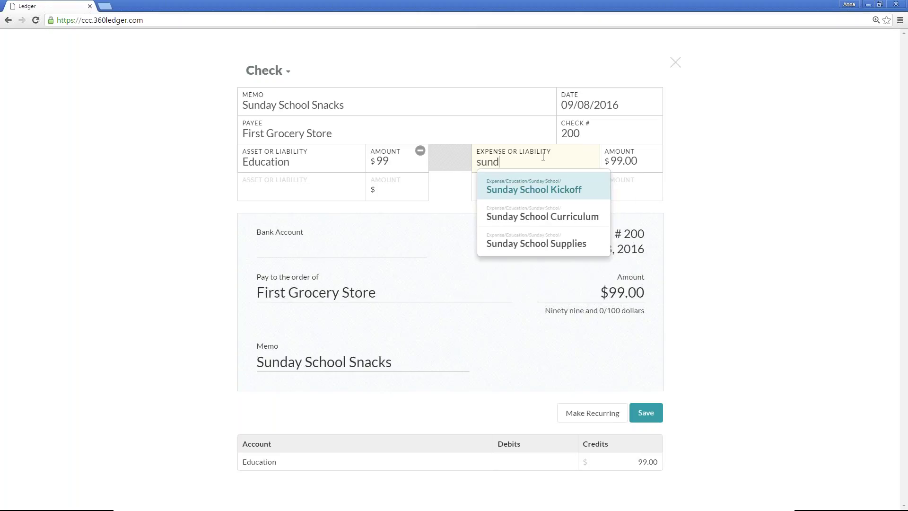
pyautogui.write('ay scho')
pyautogui.press('Down')
pyautogui.press('Down')
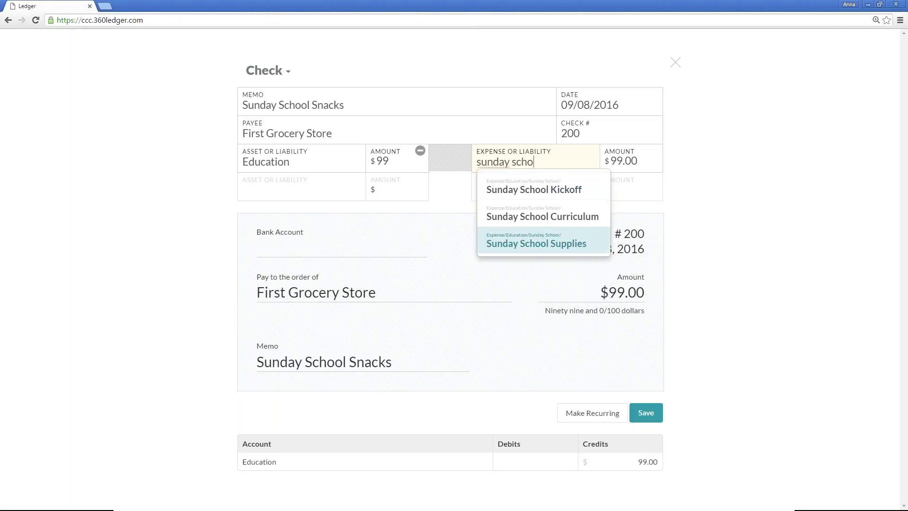
pyautogui.press('Return')
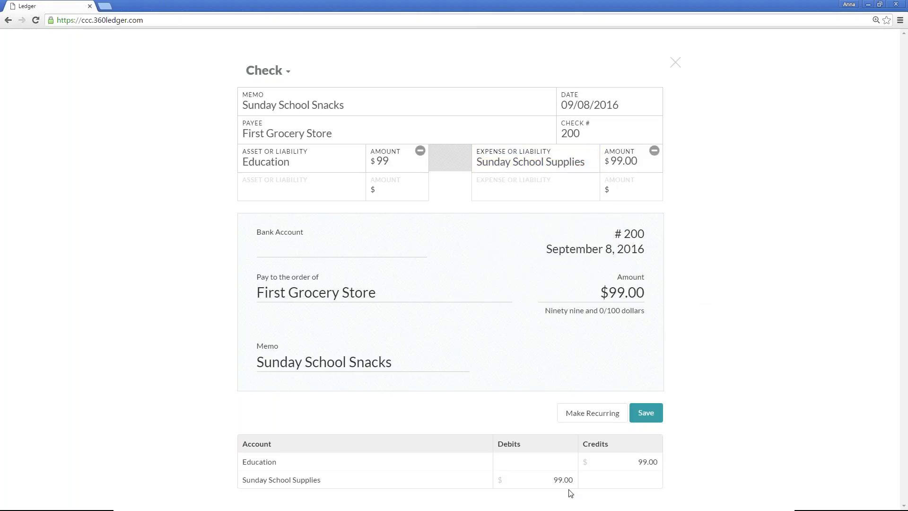
pyautogui.click(654, 418)
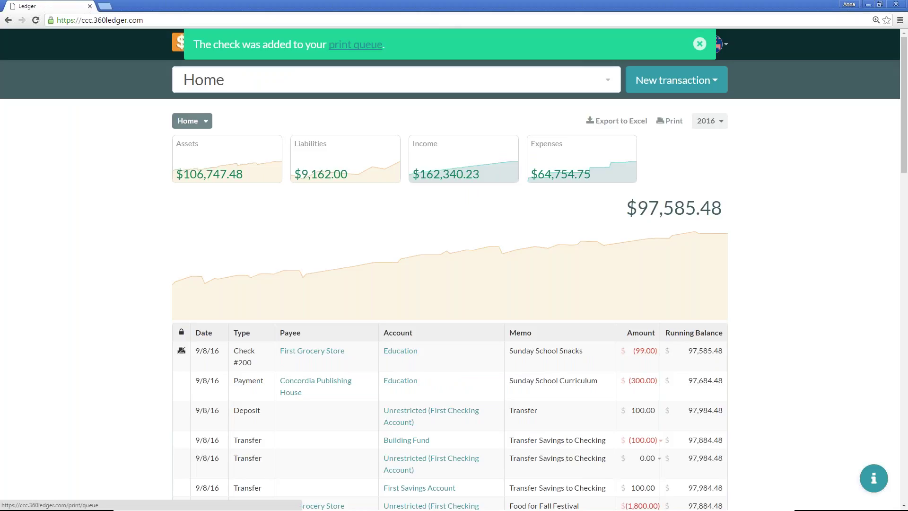
# - Dismiss the notification and start another check transaction with the memo "Sunday School Crafts"
pyautogui.click(700, 45)
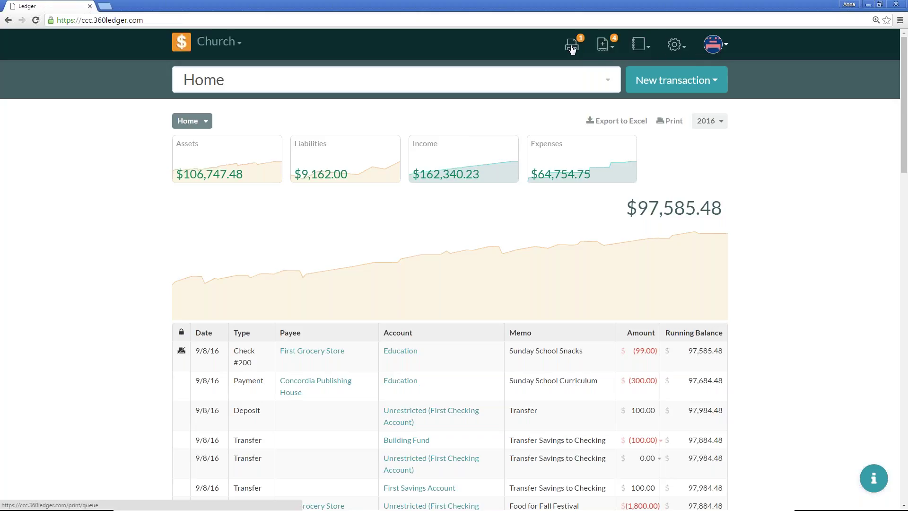
pyautogui.click(672, 83)
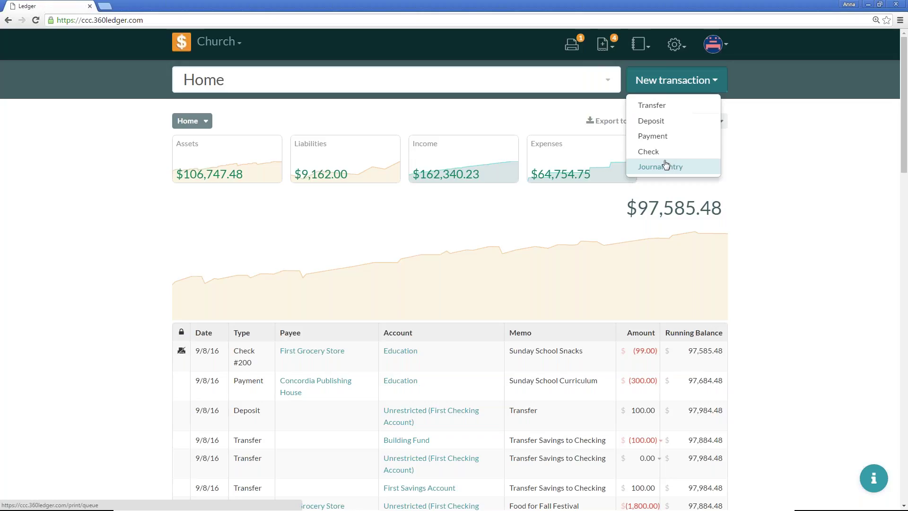
pyautogui.click(646, 151)
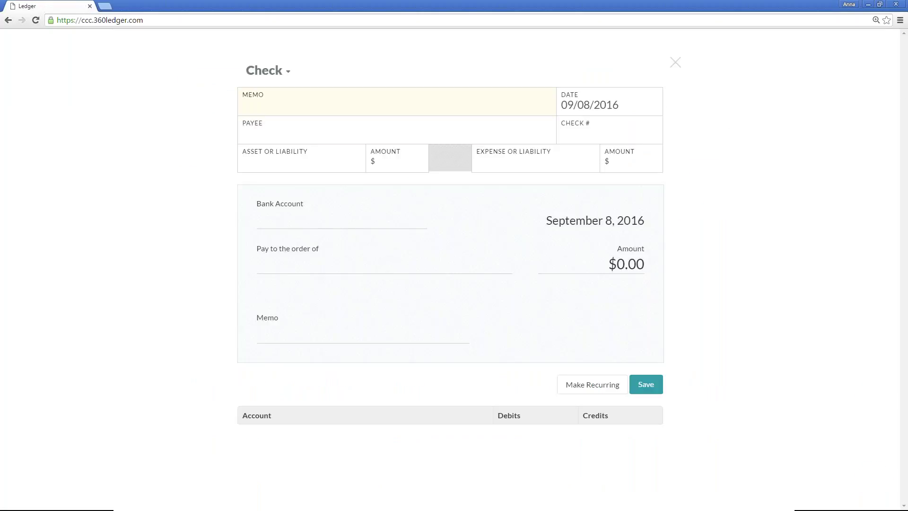
pyautogui.write('Sunday School Crafts')
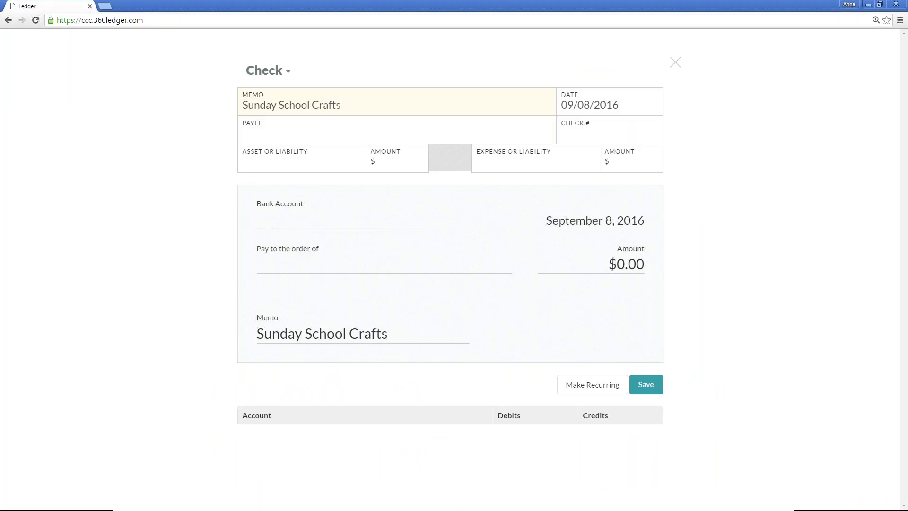
# - Make the check payable to CPH and set its check number to 201
pyautogui.click(289, 136)
pyautogui.scroll(-2, 311, 207)
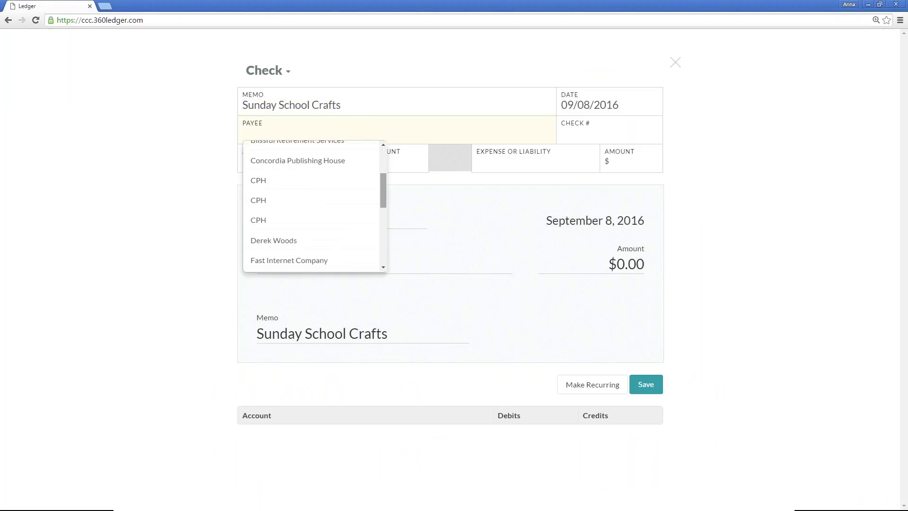
pyautogui.scroll(-2, 383, 177)
pyautogui.scroll(-1, 382, 179)
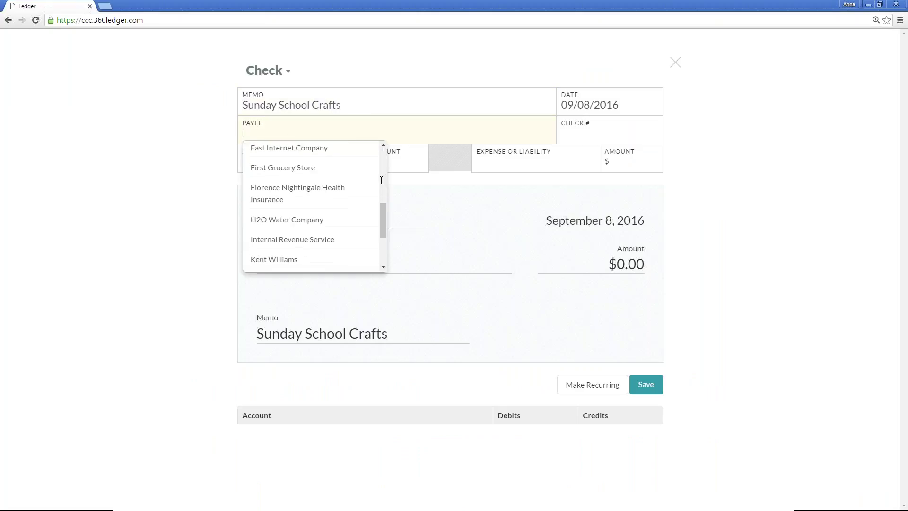
pyautogui.scroll(2, 381, 181)
pyautogui.click(302, 178)
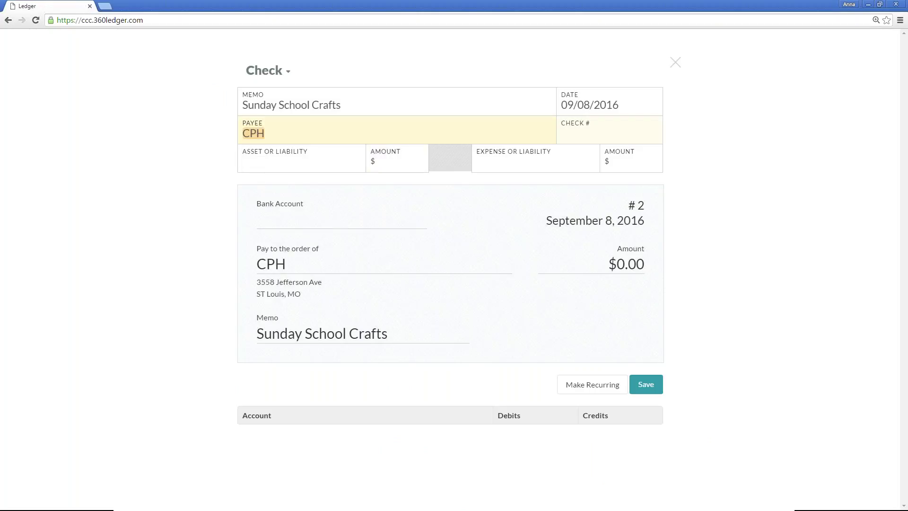
pyautogui.press('Tab')
pyautogui.press('Tab')
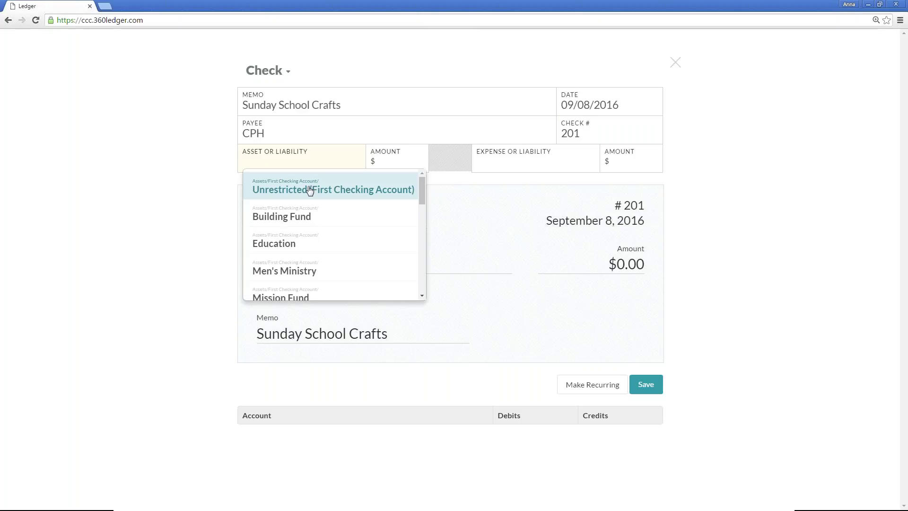
# - Draw $100 for the CPH check from the Education fund of the First Checking Account
pyautogui.click(302, 243)
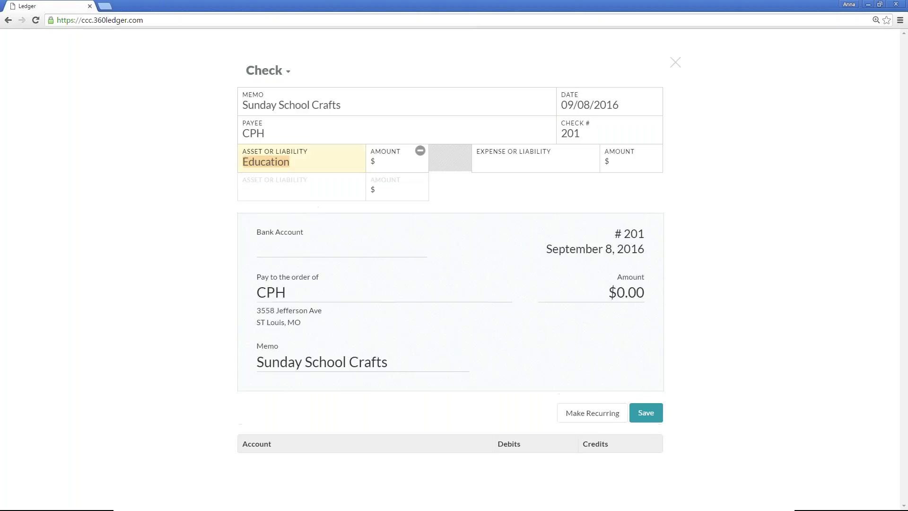
pyautogui.write('10')
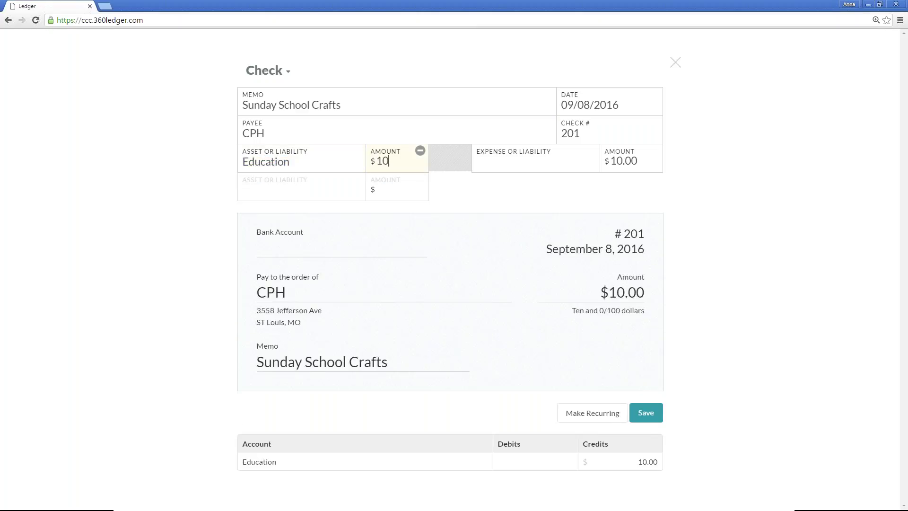
pyautogui.write('0')
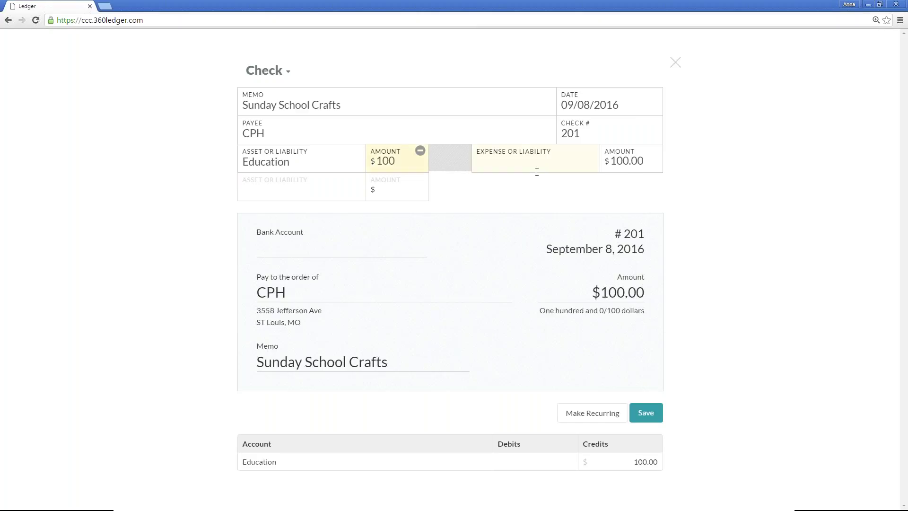
# - Assign the check's $100 to the Sunday School Supplies expense account and save the check
pyautogui.click(529, 166)
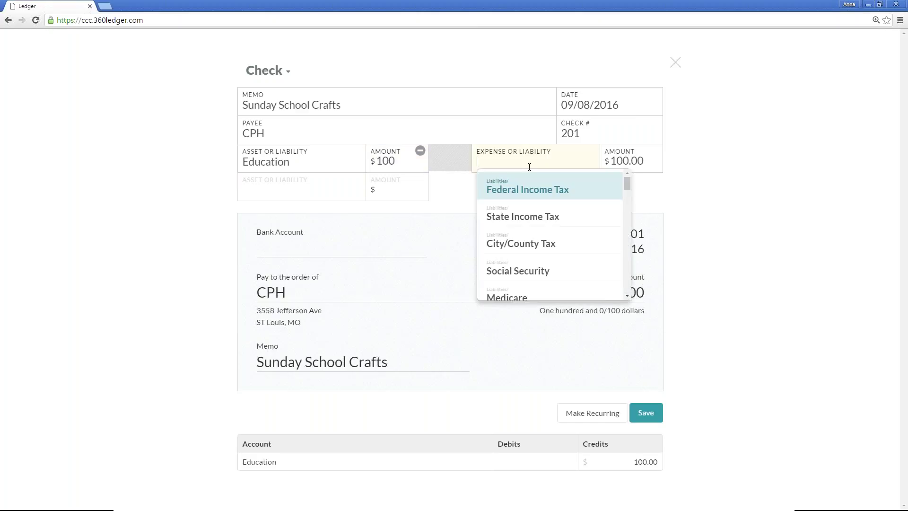
pyautogui.write('Sunday')
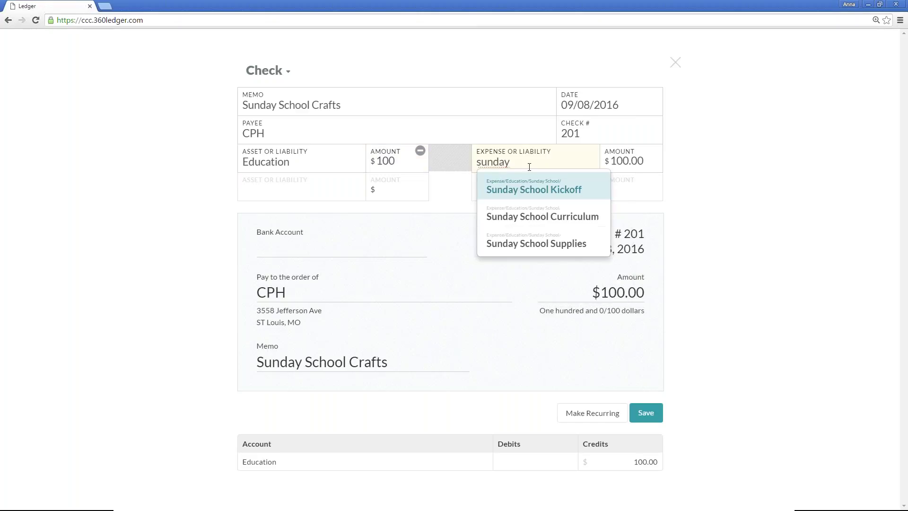
pyautogui.press('Down')
pyautogui.press('Down')
pyautogui.press('Return')
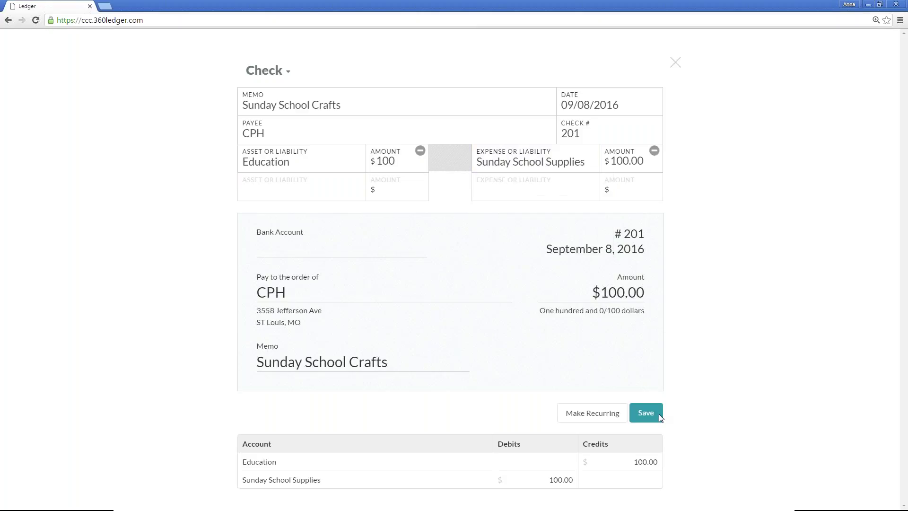
pyautogui.click(659, 414)
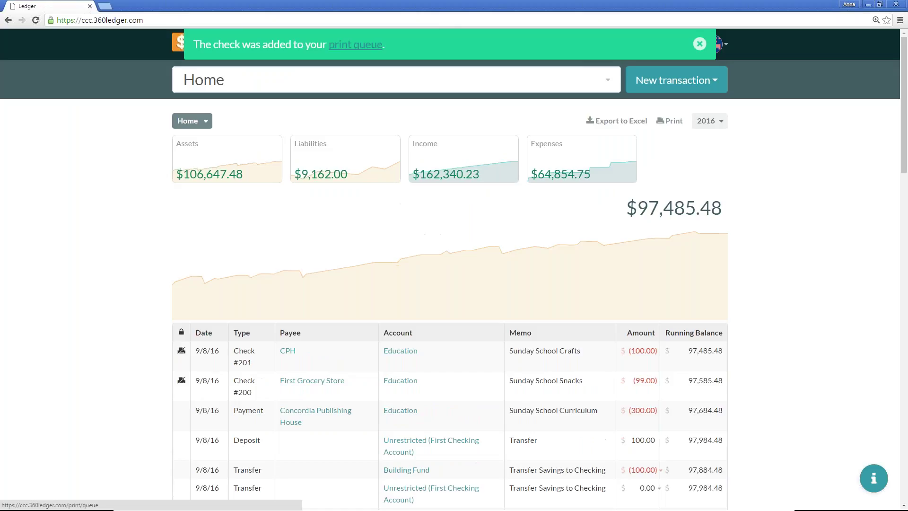
# - Select all checks in the print queue and open their print preview
pyautogui.click(350, 48)
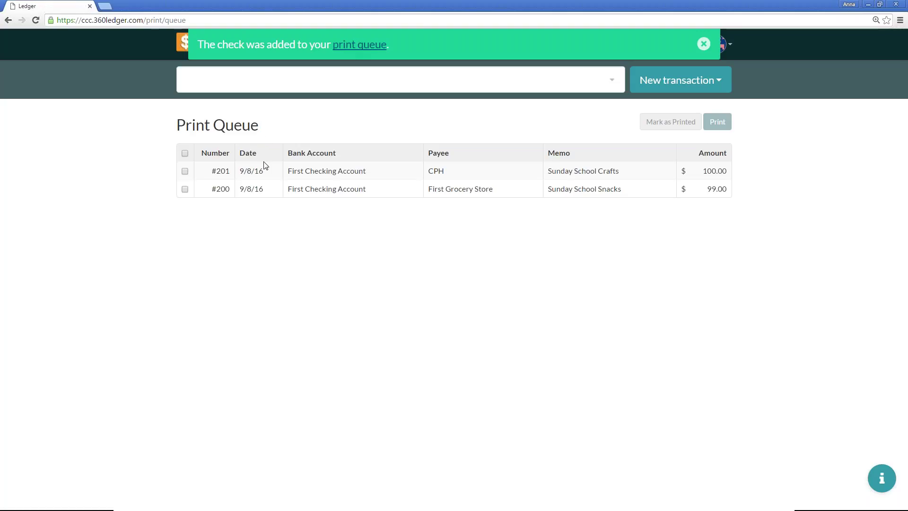
pyautogui.click(185, 153)
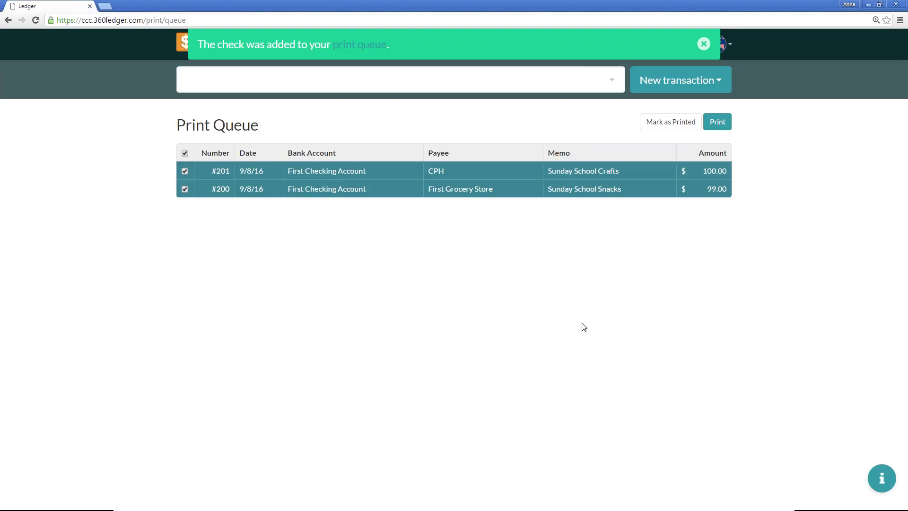
pyautogui.click(705, 45)
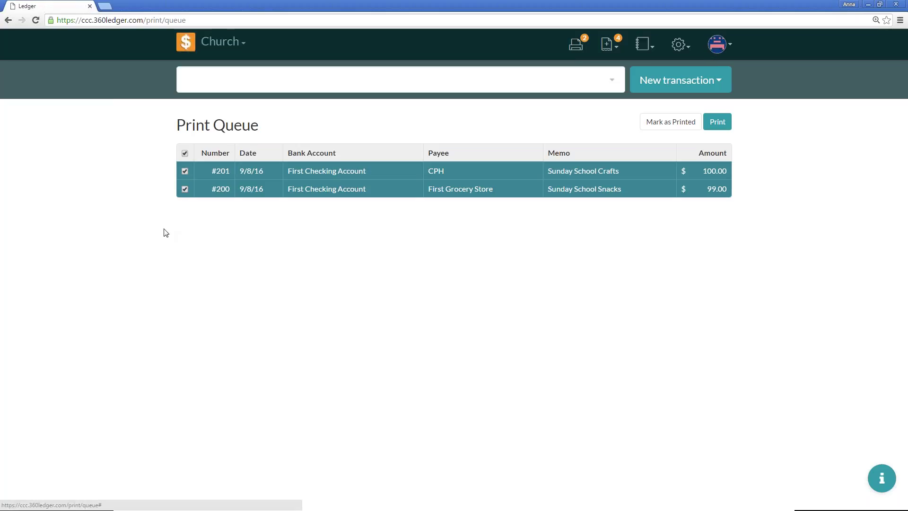
pyautogui.click(707, 129)
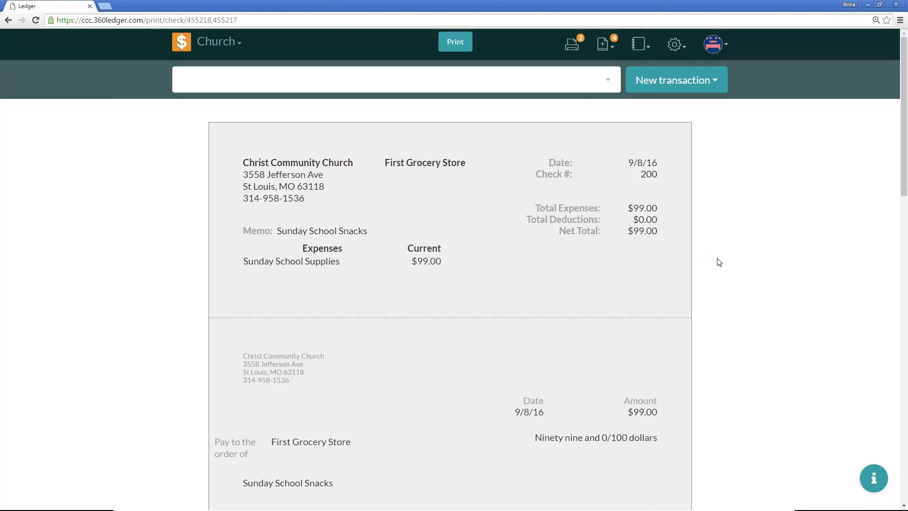
# - Examine the print layout of check 200, including the church details, expense totals and the check portion between the stubs
pyautogui.scroll(-1, 719, 262)
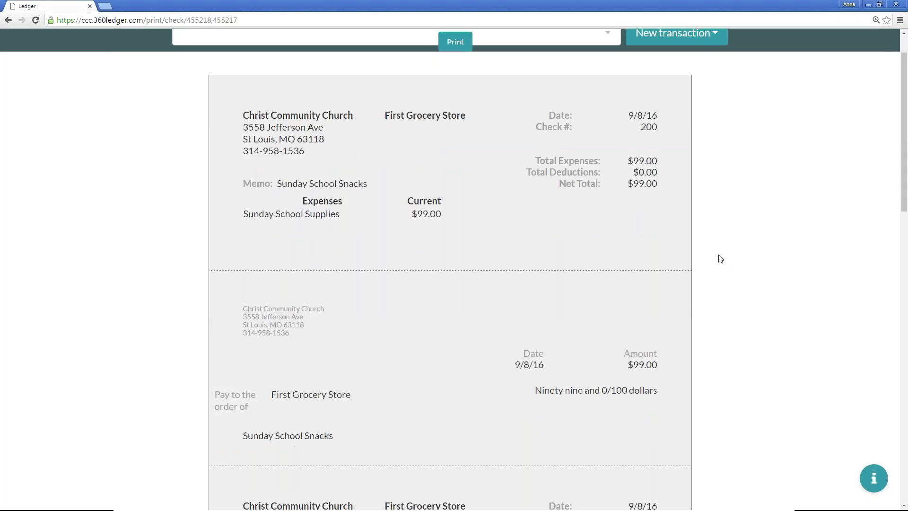
pyautogui.scroll(-3, 720, 258)
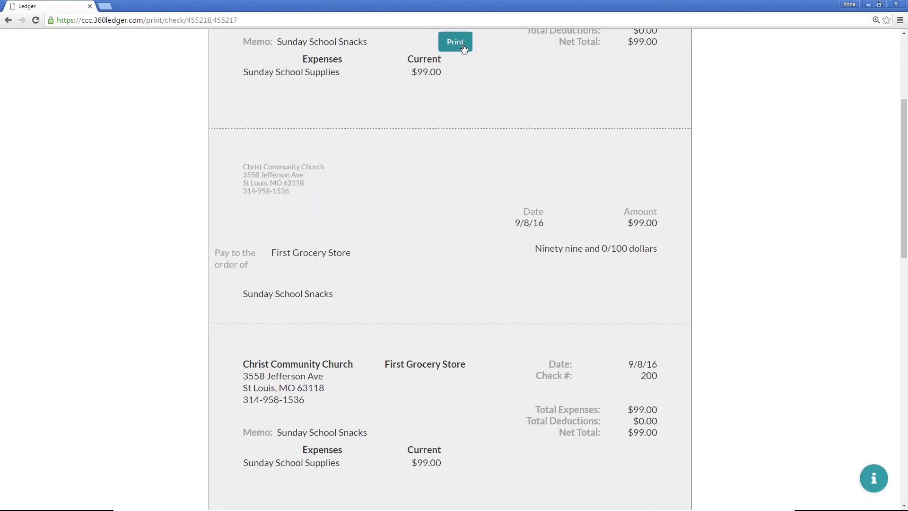
pyautogui.scroll(3, 592, 159)
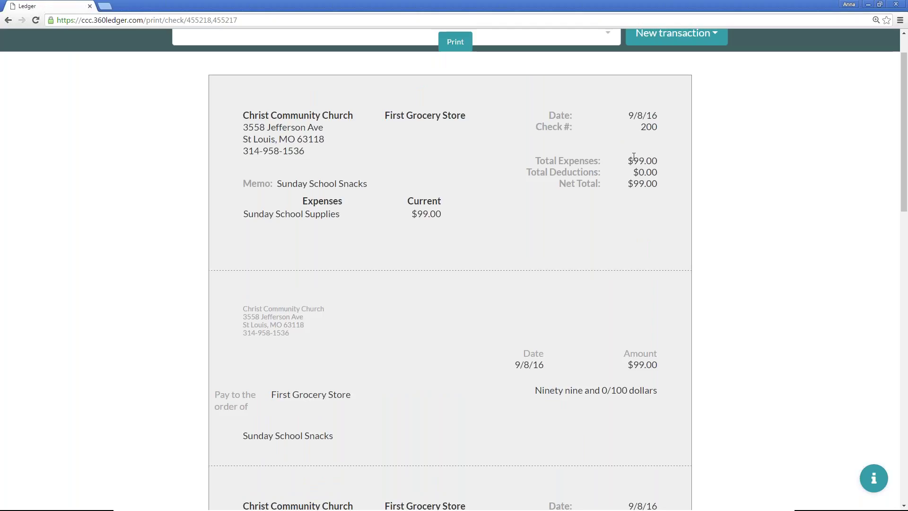
pyautogui.moveTo(629, 160); pyautogui.dragTo(661, 188)
pyautogui.click(661, 189)
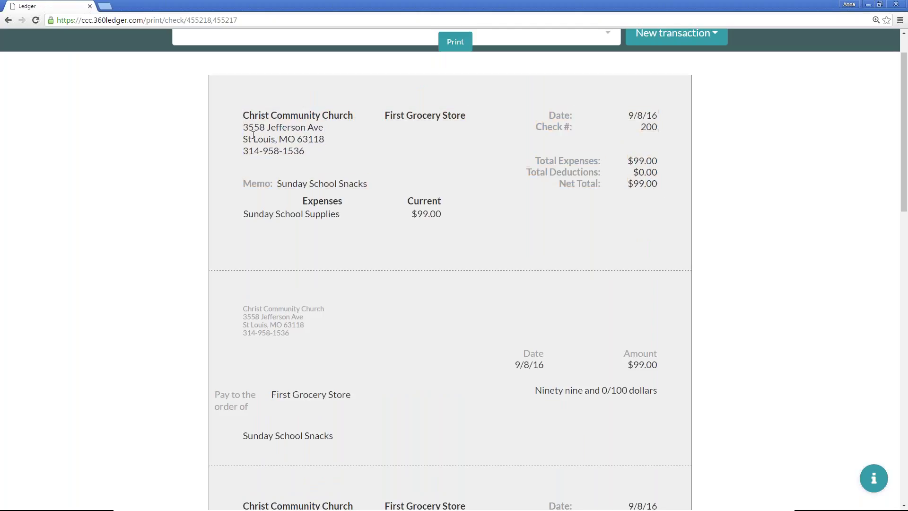
pyautogui.moveTo(253, 112); pyautogui.dragTo(386, 152)
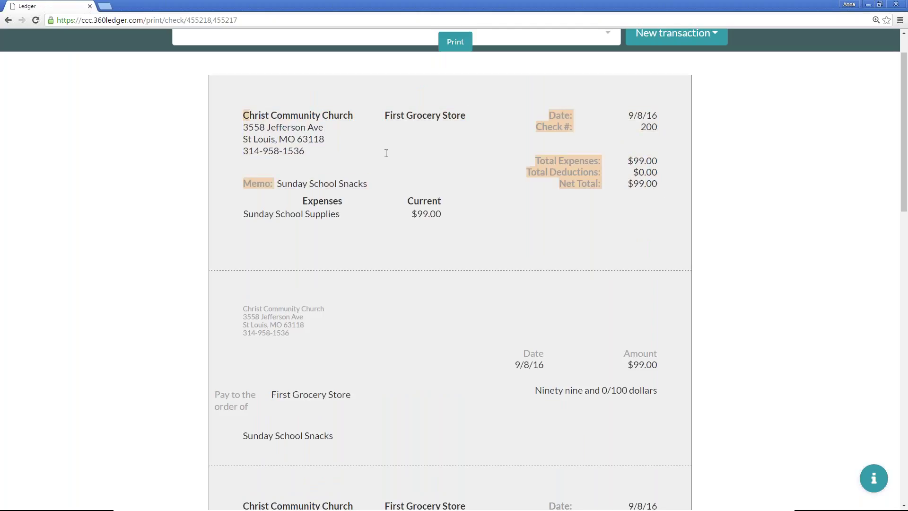
pyautogui.scroll(-1, 416, 206)
pyautogui.scroll(-1, 449, 270)
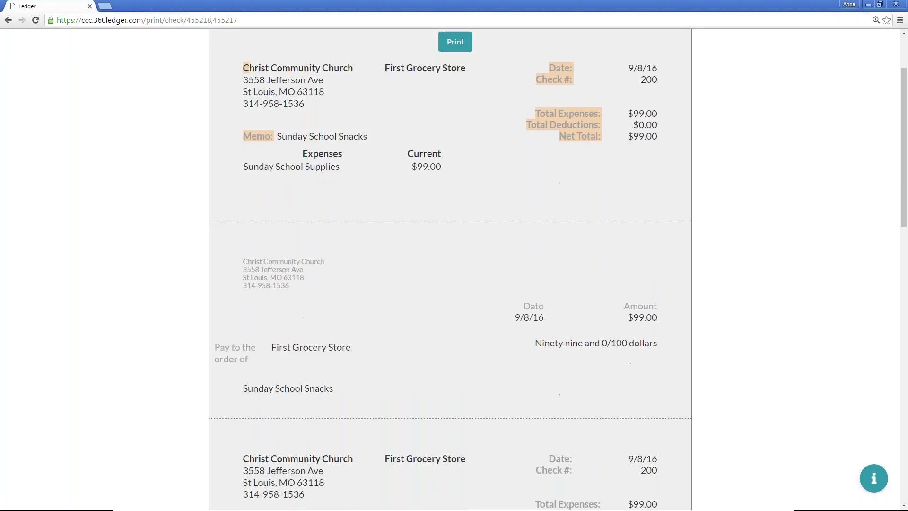
pyautogui.scroll(-2, 345, 269)
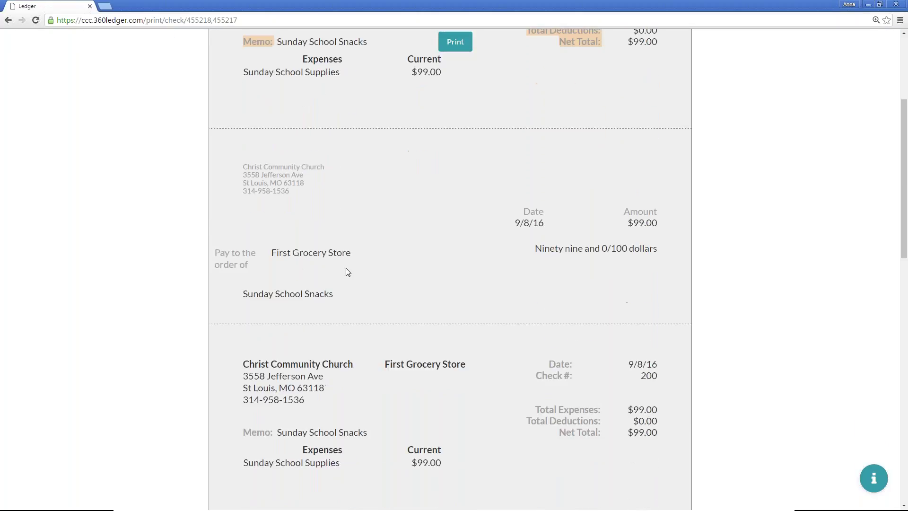
pyautogui.scroll(4, 564, 242)
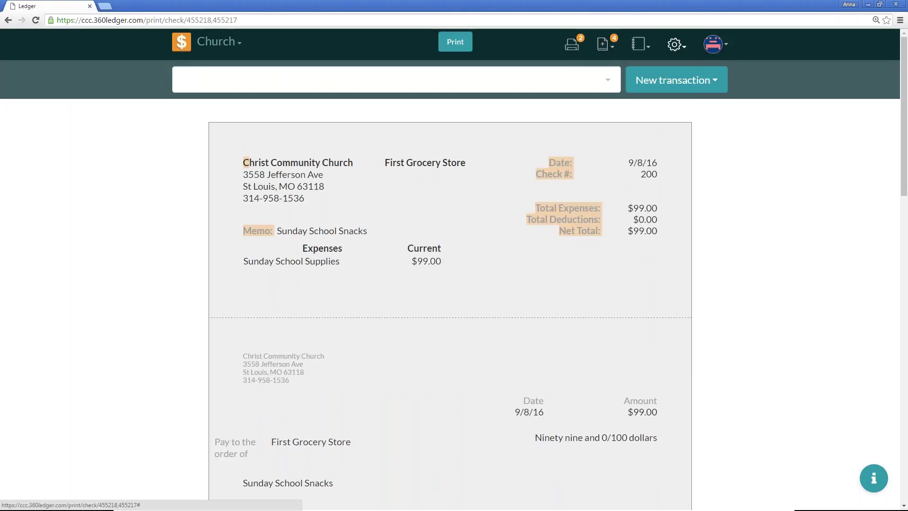
# - Set the check style to Top in the general settings and save the change
pyautogui.click(675, 44)
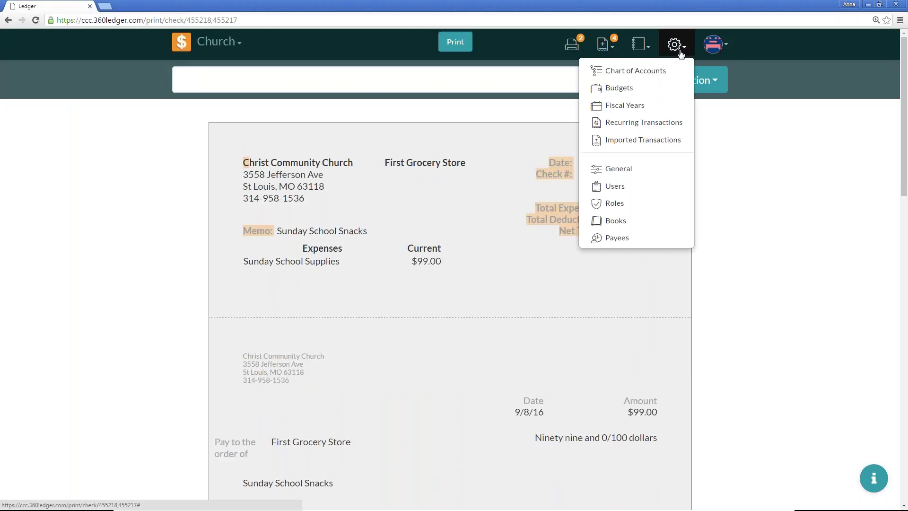
pyautogui.click(658, 174)
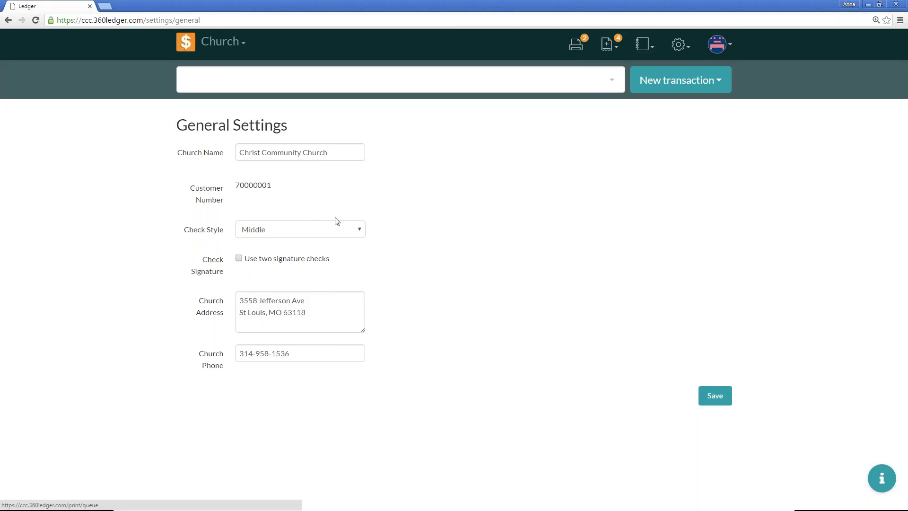
pyautogui.click(312, 230)
pyautogui.click(311, 242)
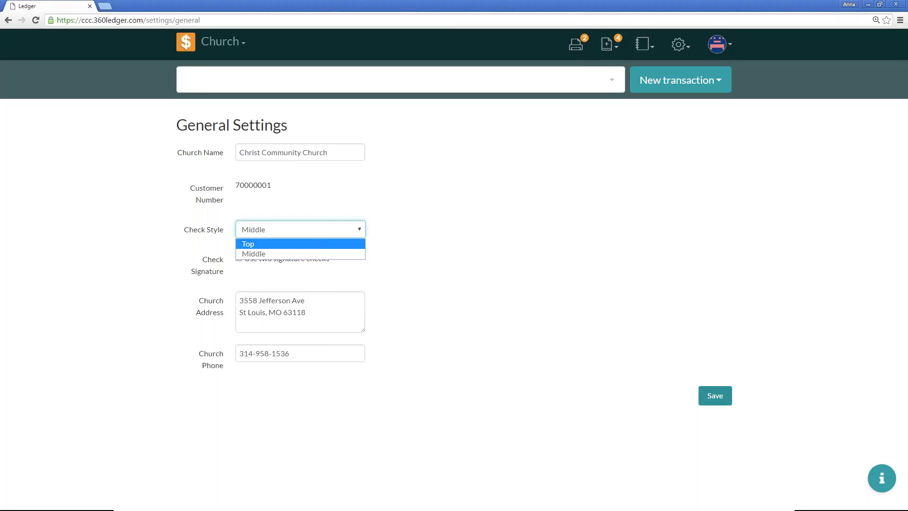
pyautogui.click(715, 395)
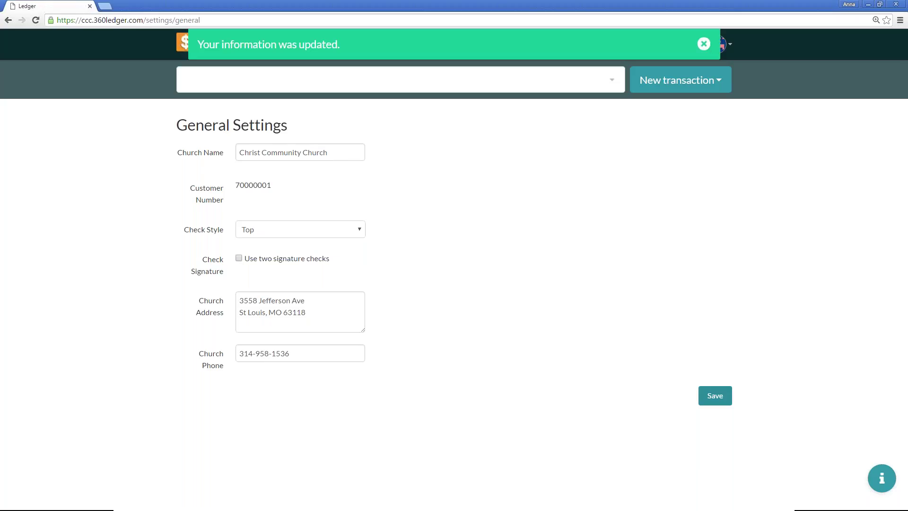
# - Reopen the print preview of both queued checks and review their pages with the new check style
pyautogui.click(574, 46)
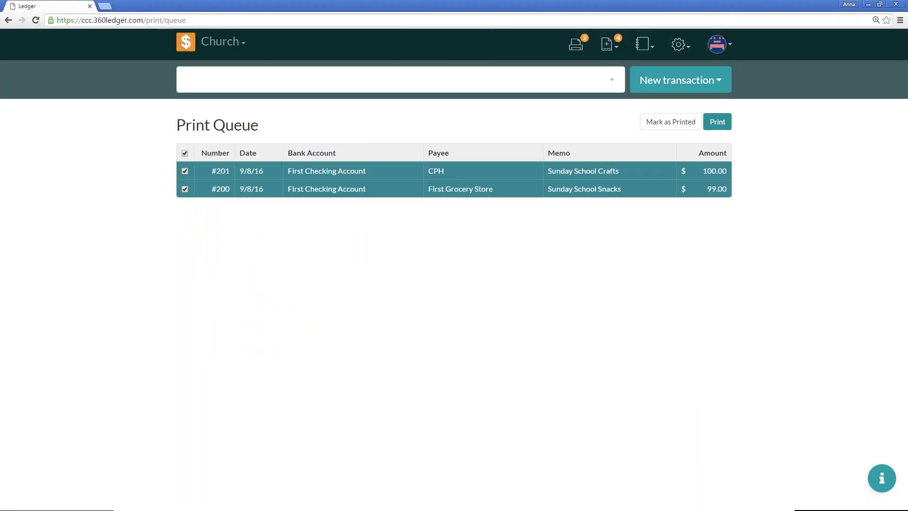
pyautogui.click(717, 122)
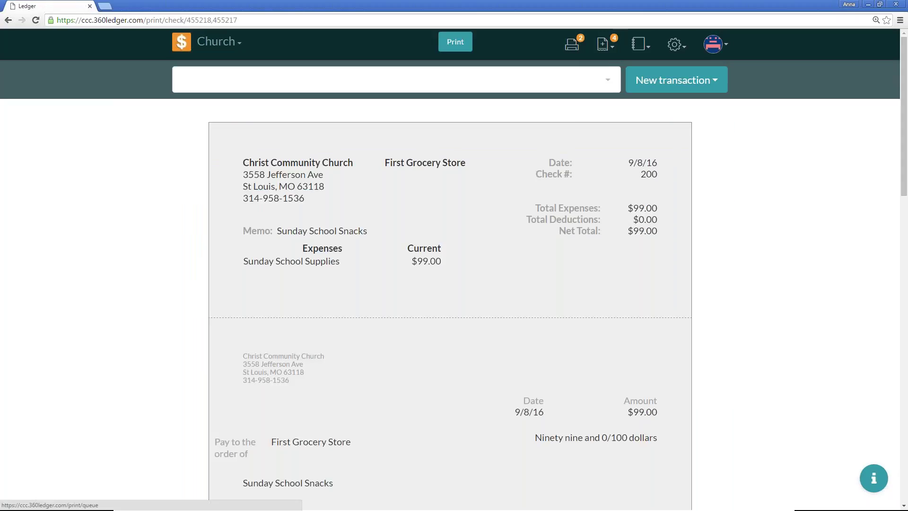
pyautogui.scroll(-8, 513, 208)
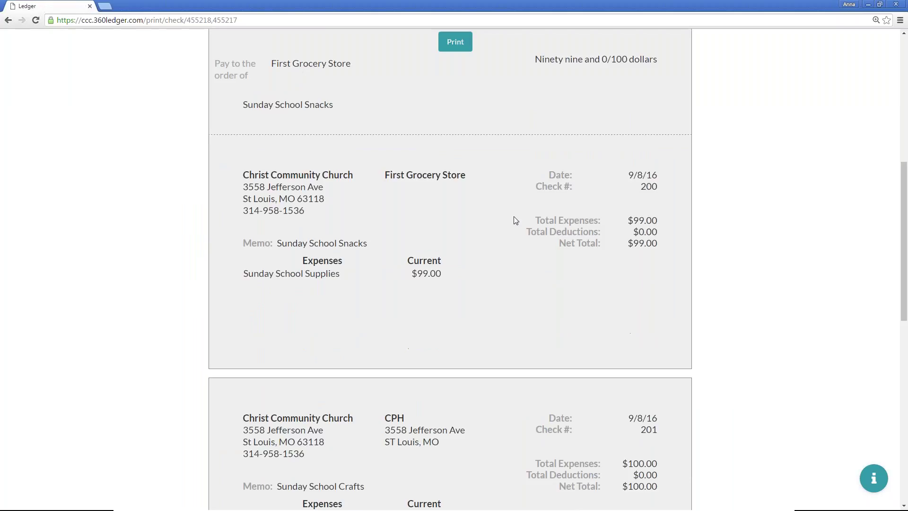
pyautogui.scroll(-3, 514, 219)
pyautogui.scroll(-2, 516, 222)
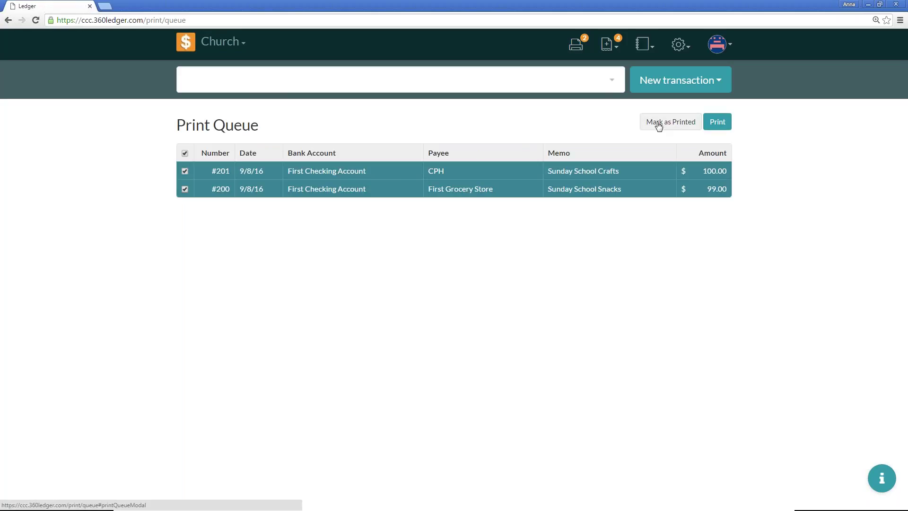
# - Mark both selected checks in the print queue as printed and return to the ledger's home page
pyautogui.click(659, 126)
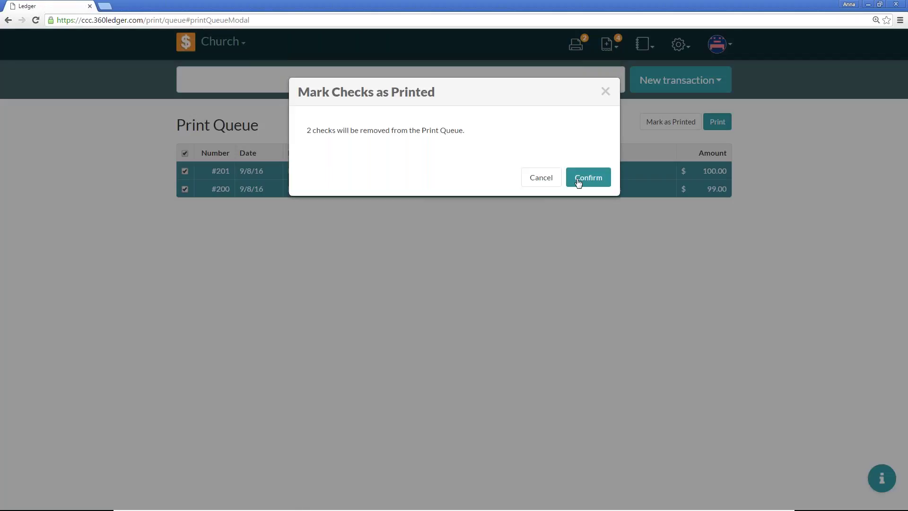
pyautogui.click(578, 183)
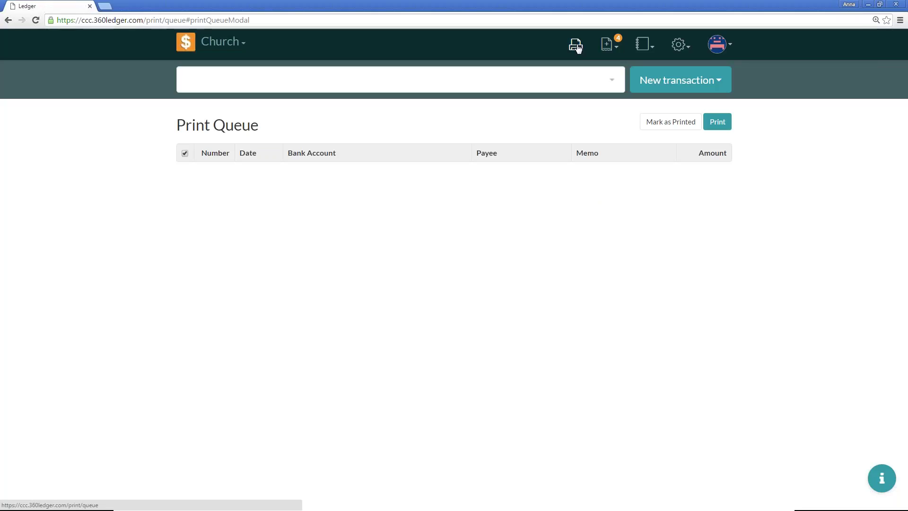
pyautogui.click(192, 49)
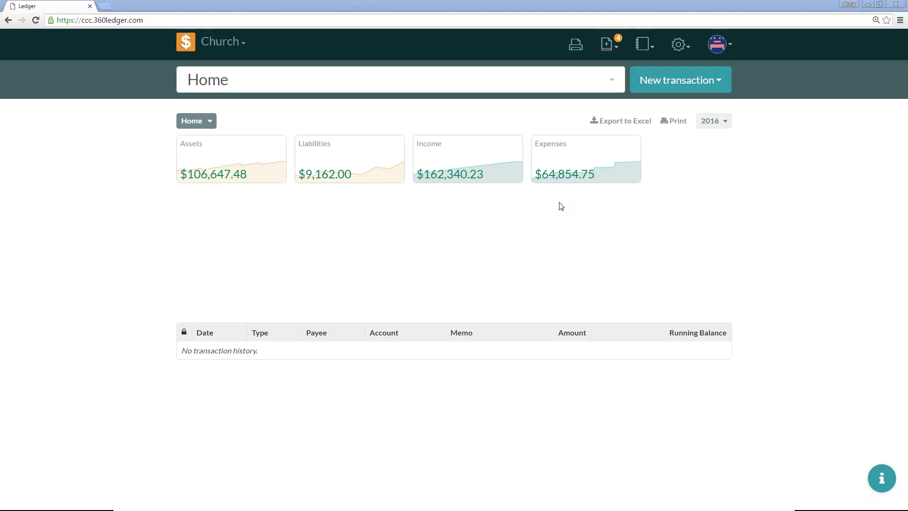
# - Start a new journal entry with the memo "Interest Payment"
pyautogui.click(680, 80)
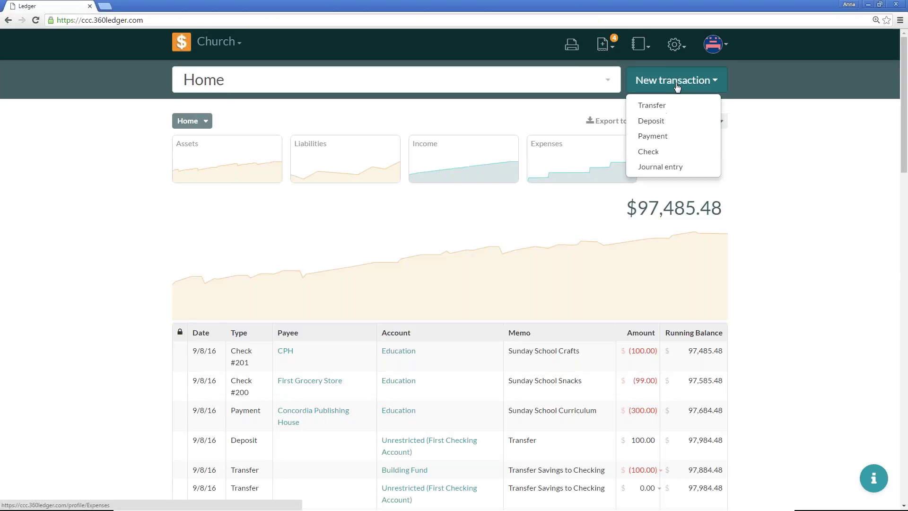
pyautogui.click(665, 166)
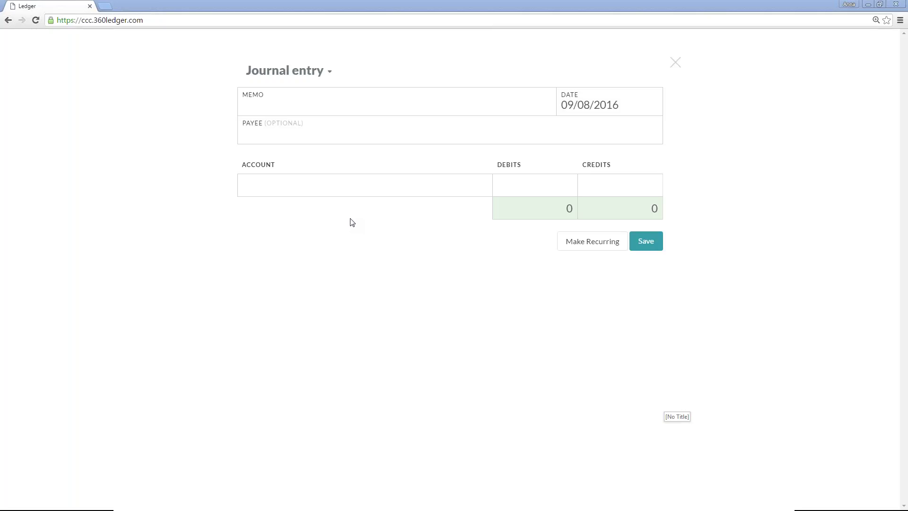
pyautogui.click(305, 108)
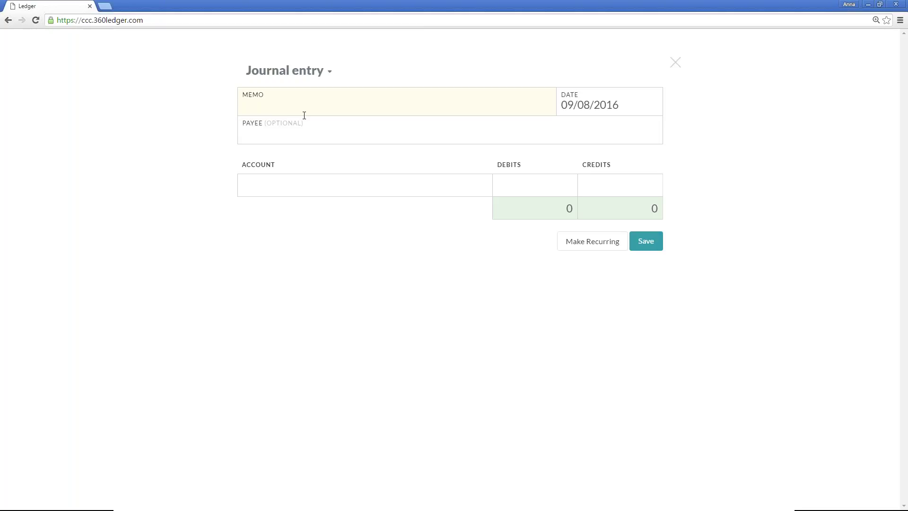
pyautogui.write('Interest Payment')
# - Add a journal entry line debiting 10.00 to Unrestricted (First Checking Account)
pyautogui.click(399, 183)
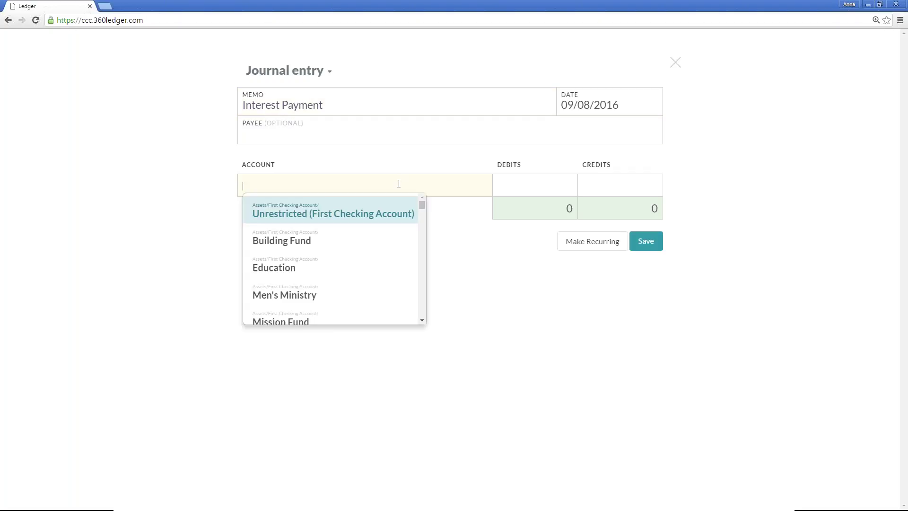
pyautogui.press('Return')
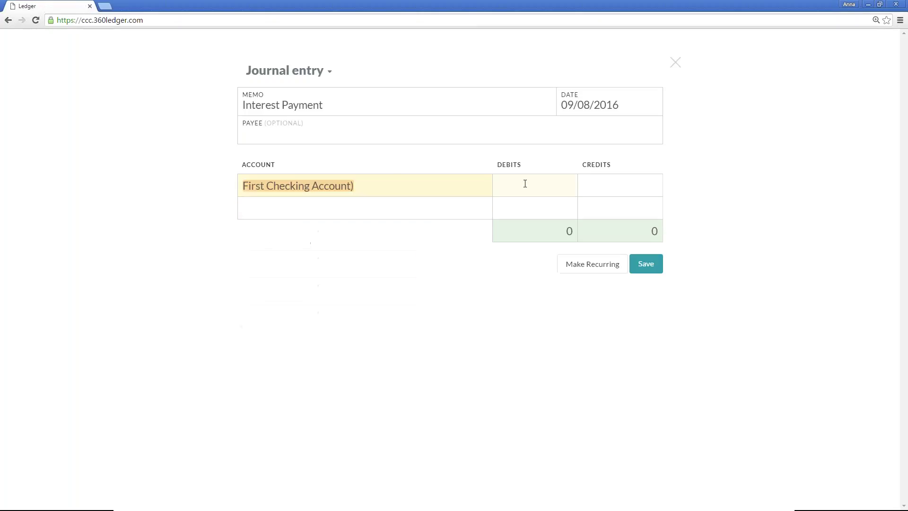
pyautogui.click(575, 195)
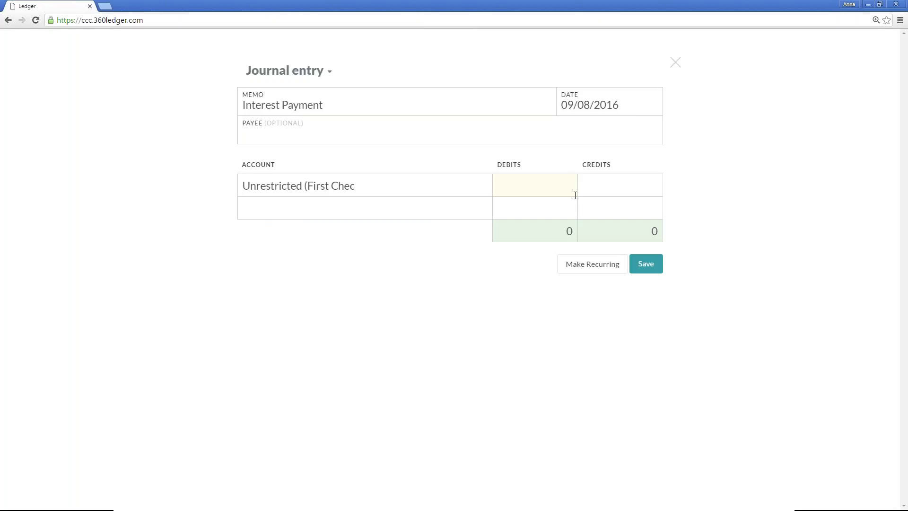
pyautogui.write('10.')
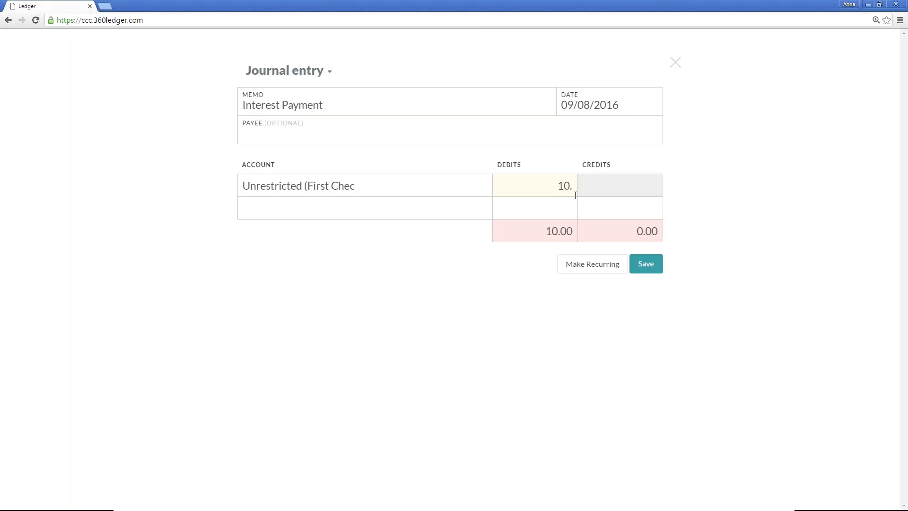
pyautogui.write('00')
# - Add a second journal entry line crediting 10 to Federal Income Tax
pyautogui.click(314, 211)
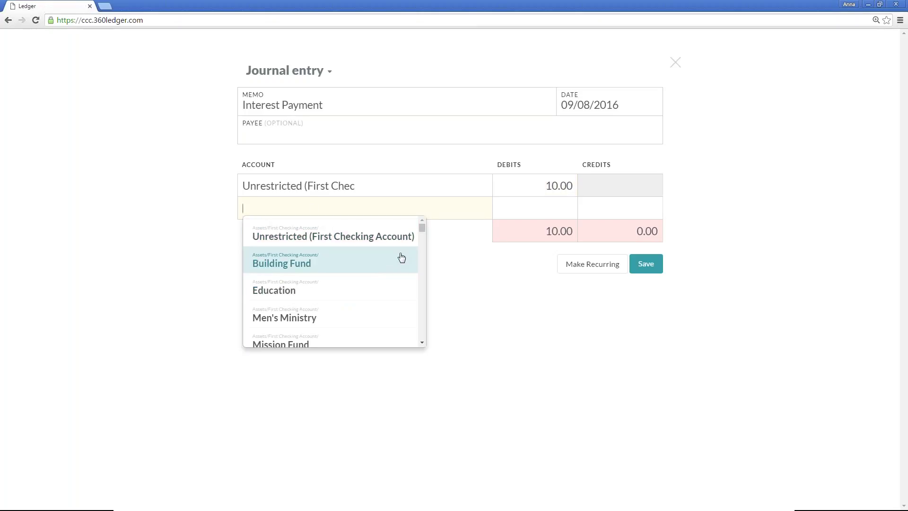
pyautogui.scroll(-1, 401, 259)
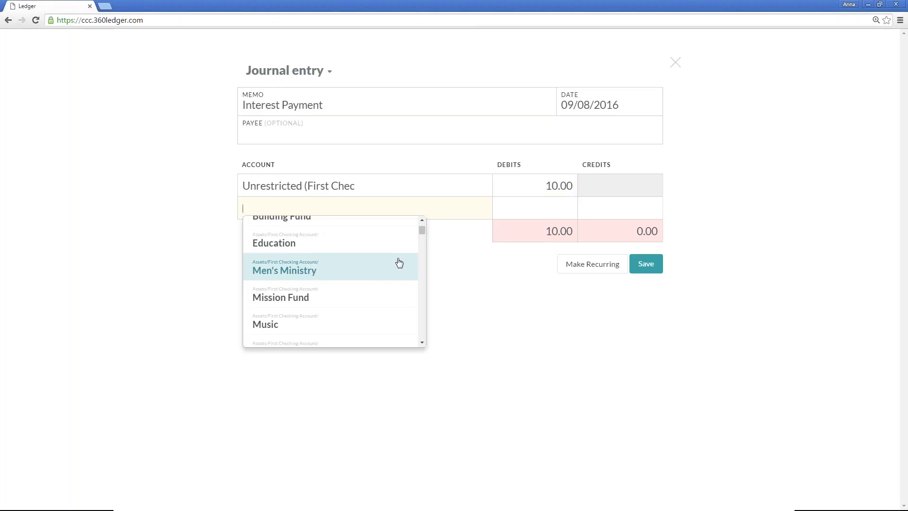
pyautogui.scroll(-6, 399, 263)
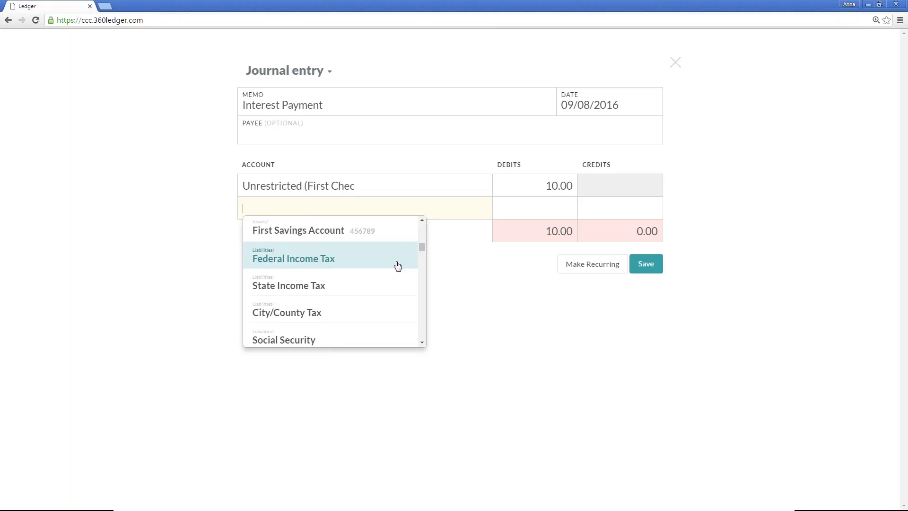
pyautogui.click(348, 255)
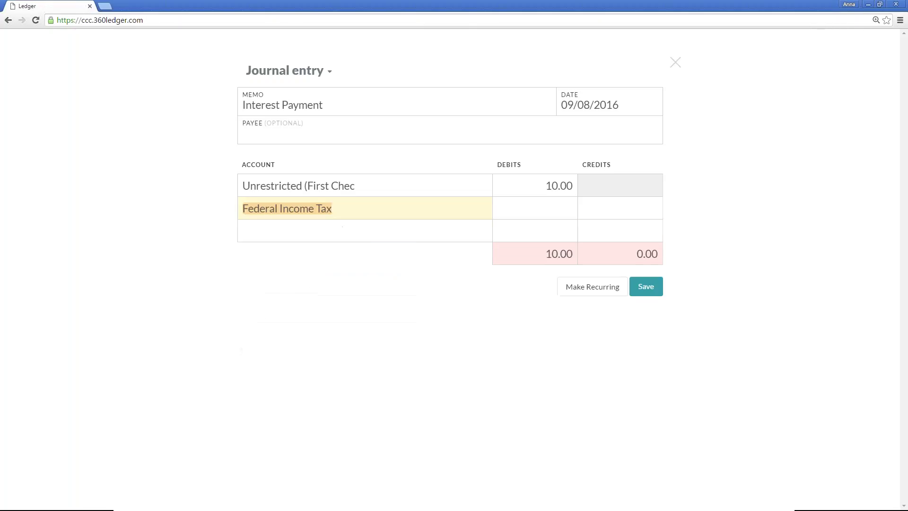
pyautogui.click(609, 213)
pyautogui.write('10')
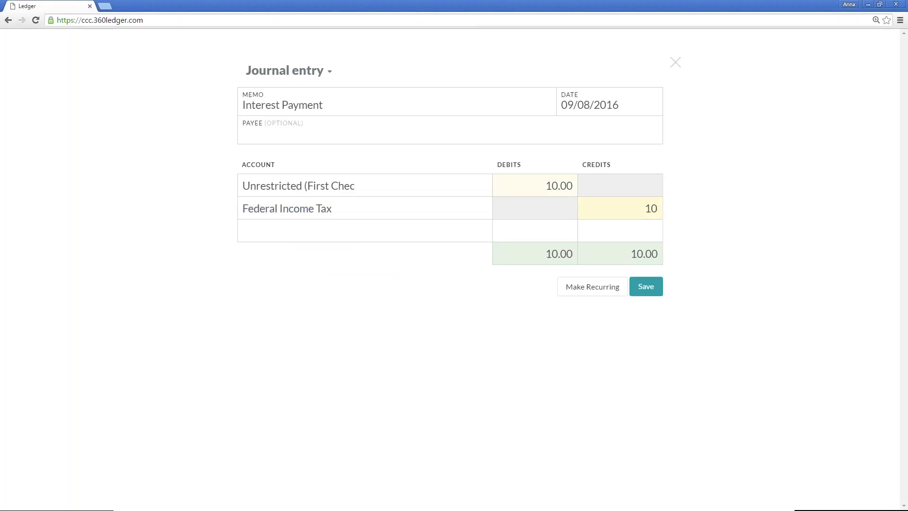
# - Change the journal entry's memo to "Tax Payment" and save the transaction
pyautogui.click(290, 100)
pyautogui.tripleClick(290, 99)
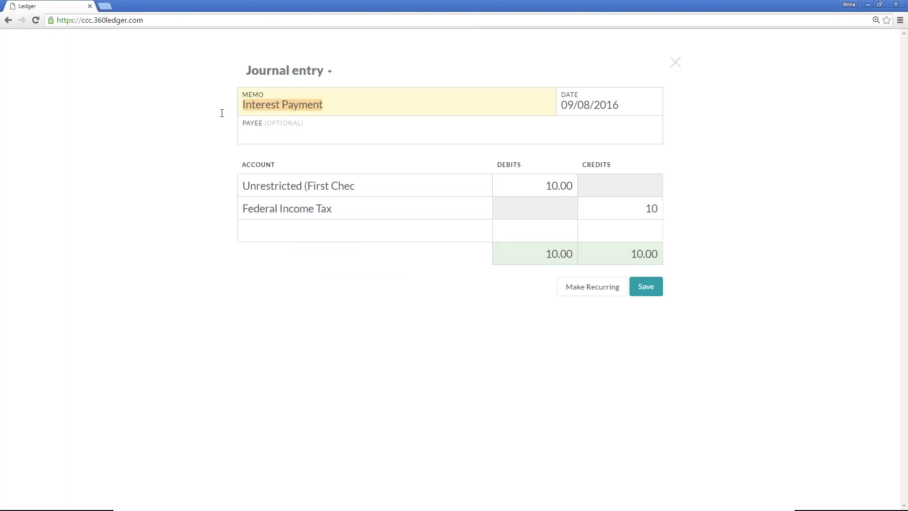
pyautogui.write('Tax Payment')
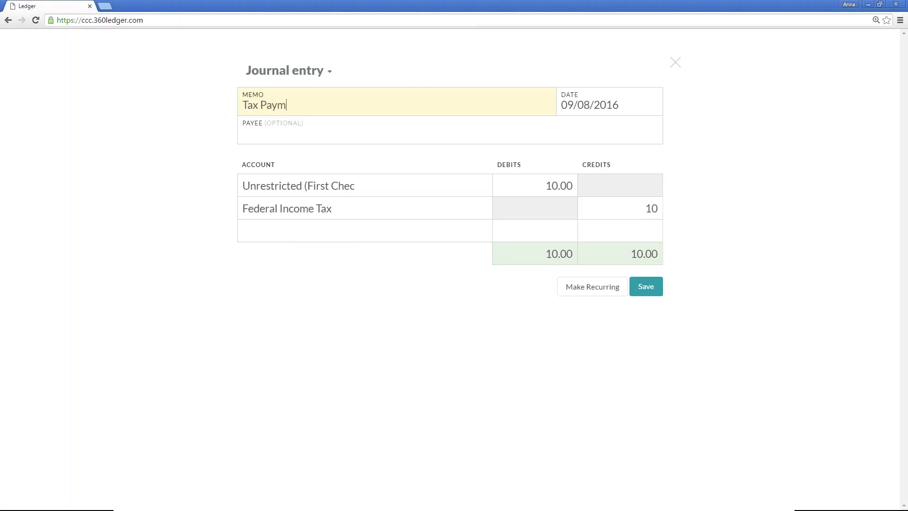
pyautogui.click(659, 290)
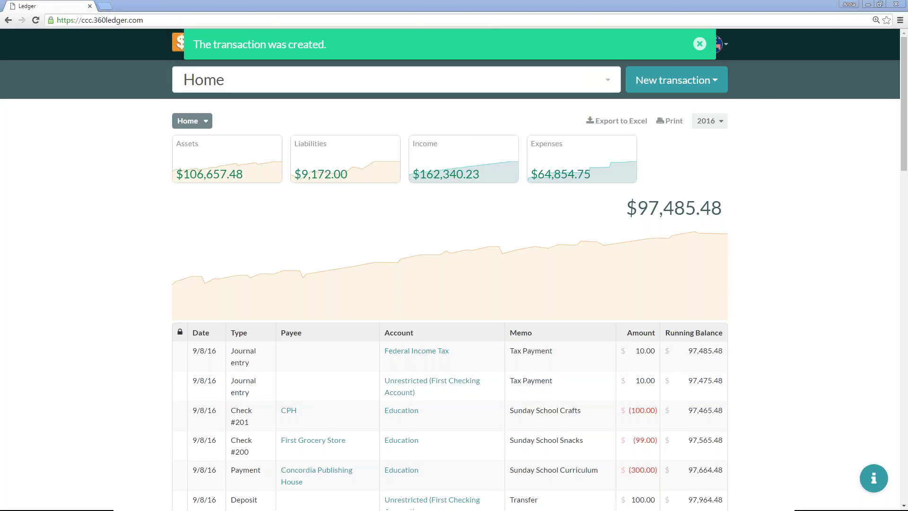
pyautogui.click(699, 44)
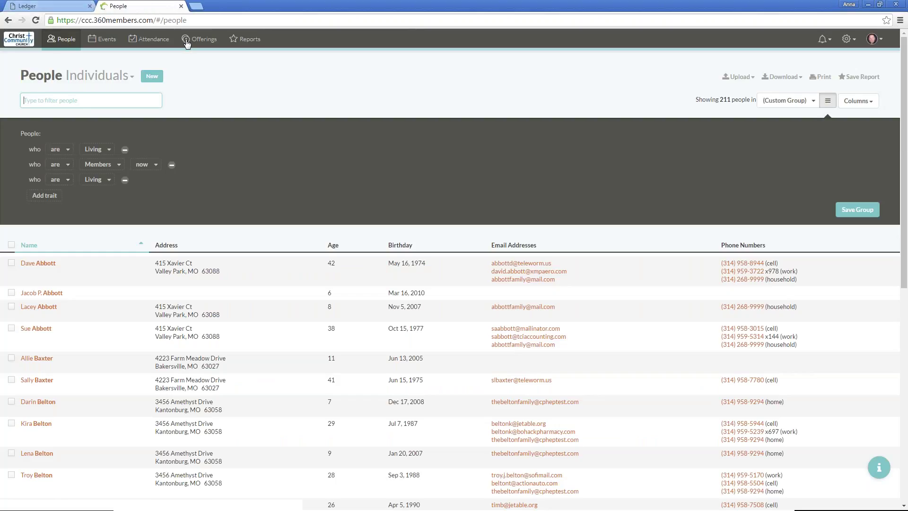
# - Switch to the Offerings page in 360Members and create a new batch dated Sep 5, 2016
pyautogui.click(55, 5)
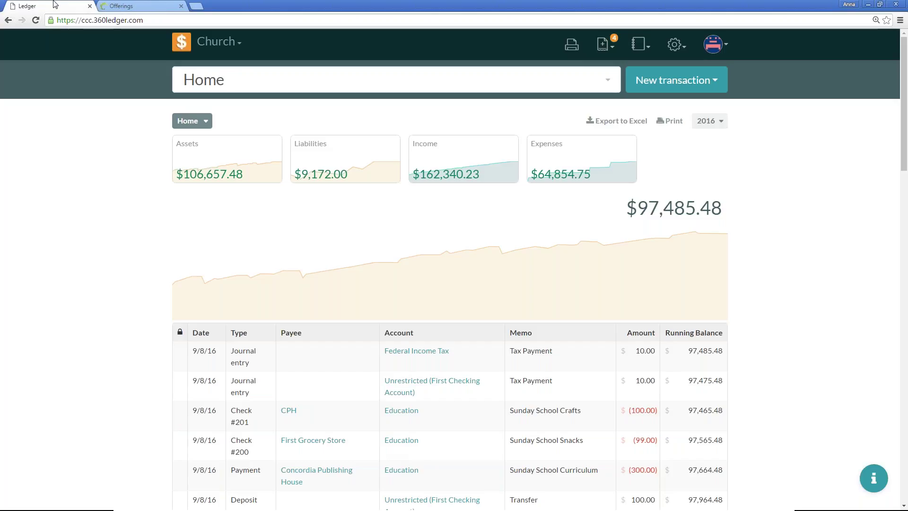
pyautogui.click(132, 6)
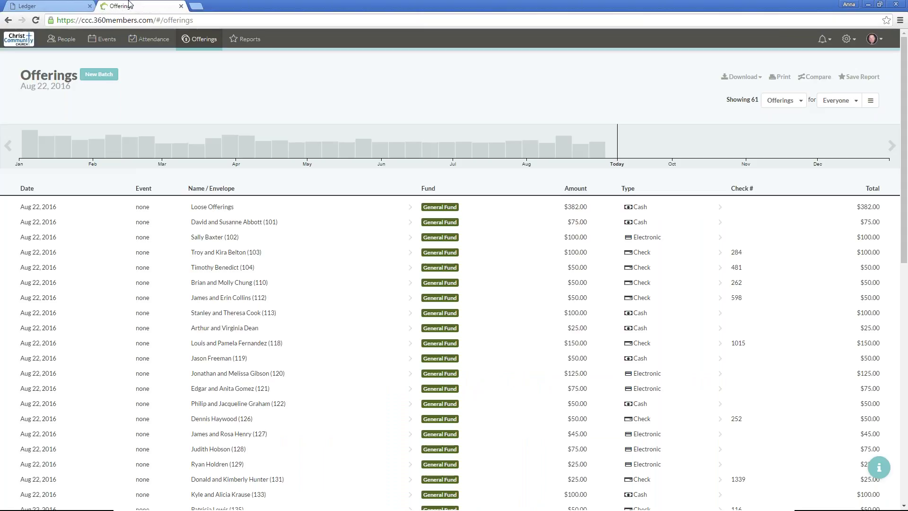
pyautogui.click(100, 76)
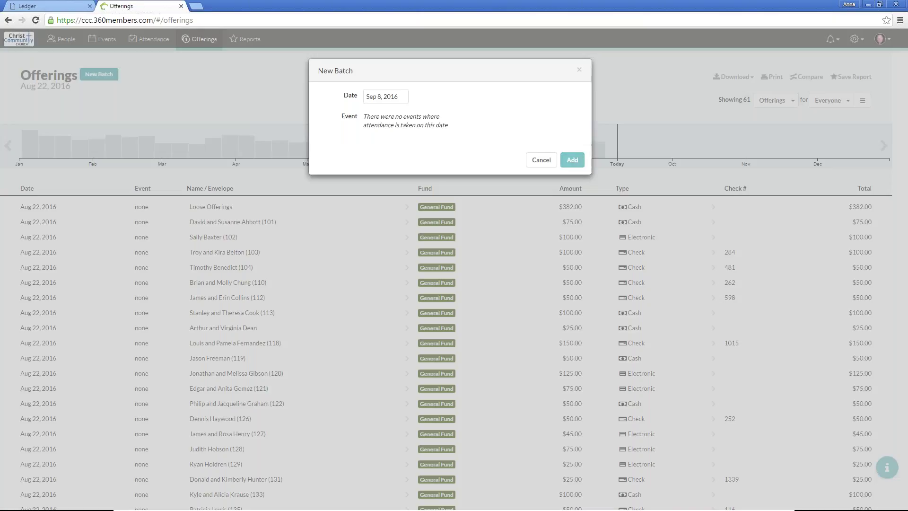
pyautogui.click(373, 96)
pyautogui.click(384, 155)
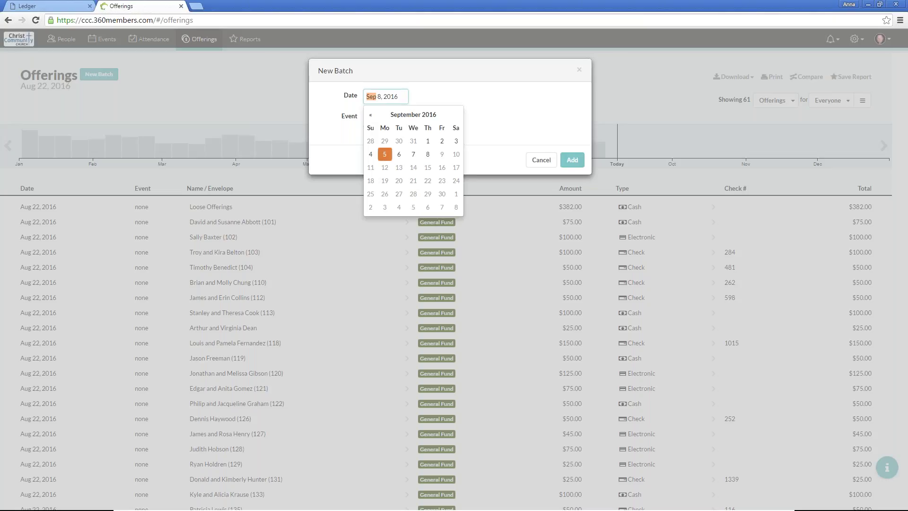
pyautogui.click(572, 159)
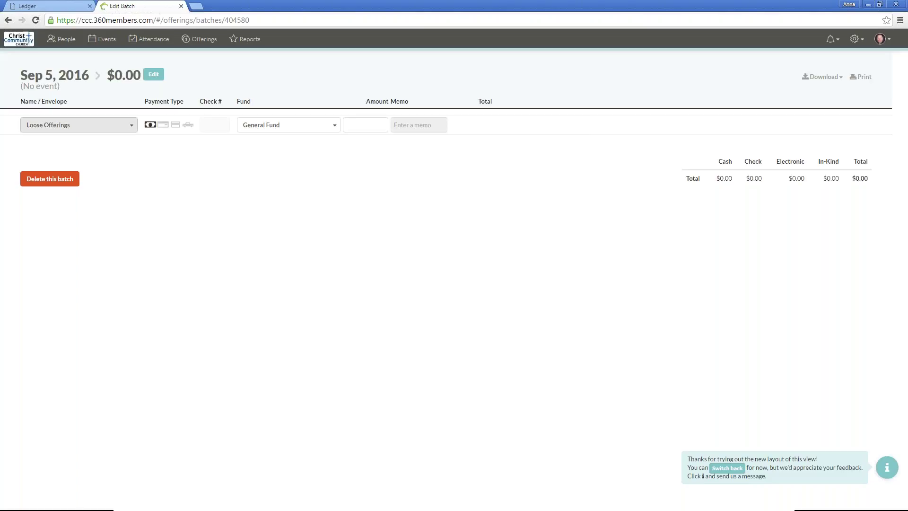
# - Add a cash loose offering of 105 for the General Fund to the batch, without a memo
pyautogui.click(367, 126)
pyautogui.write('105')
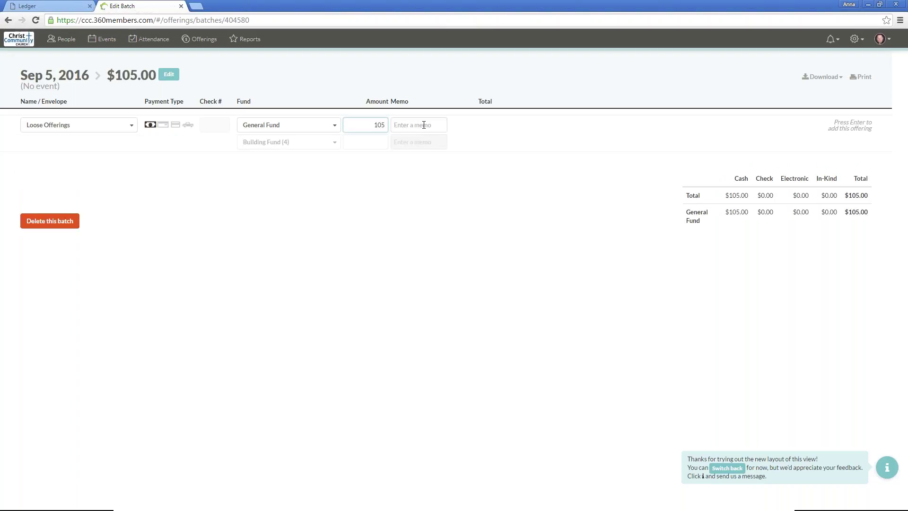
pyautogui.click(426, 223)
pyautogui.click(436, 126)
pyautogui.press('Return')
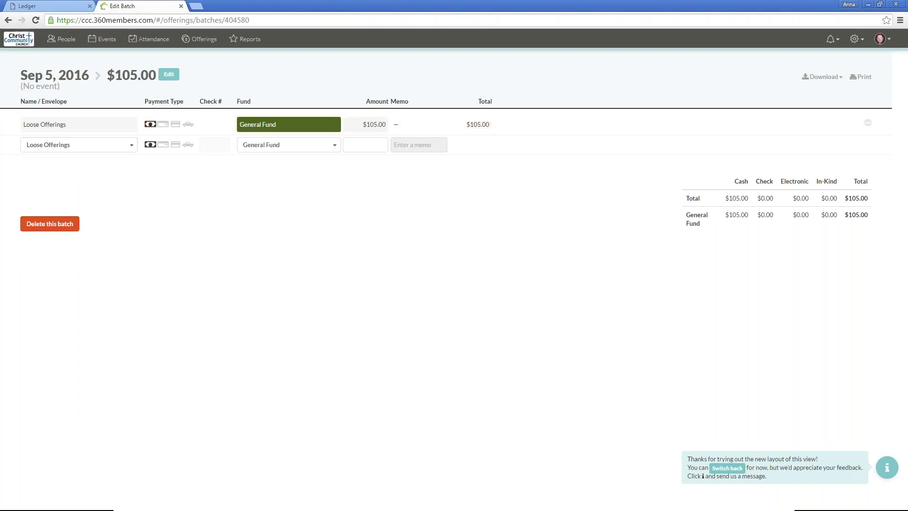
# - Switch to the ledger, reload it, open the pending transactions and compare the Sep 5 offering with its batch in 360Members
pyautogui.click(41, 5)
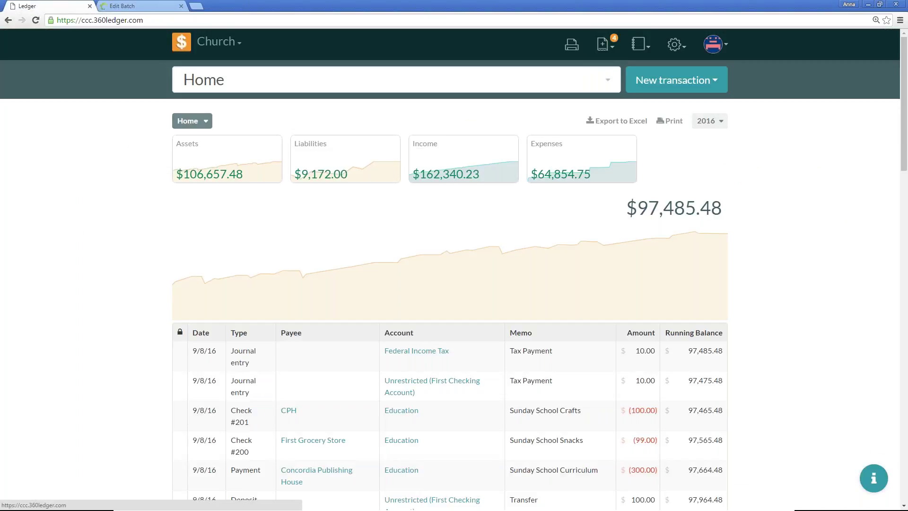
pyautogui.click(34, 21)
pyautogui.click(609, 52)
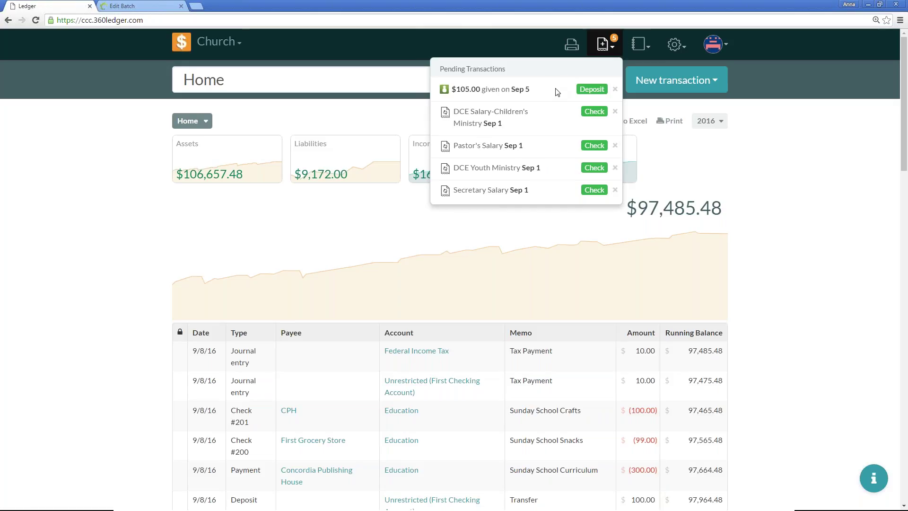
pyautogui.click(127, 4)
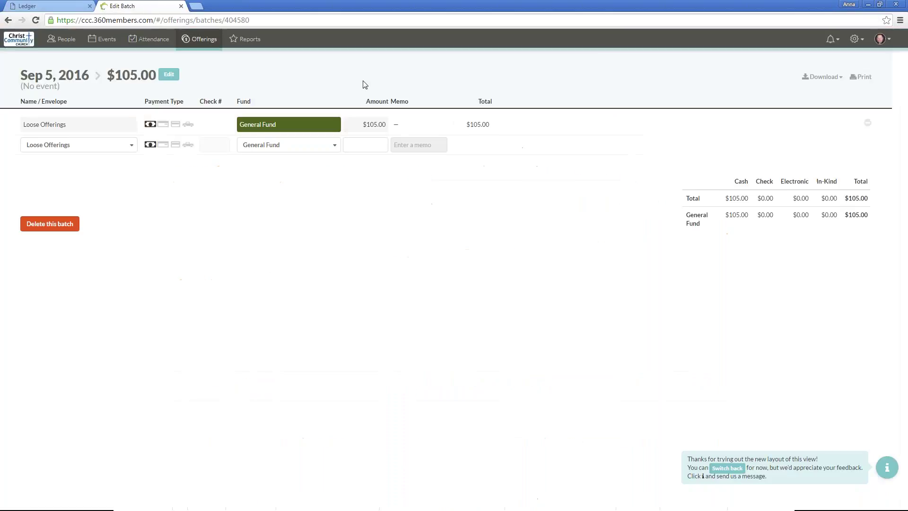
pyautogui.click(57, 6)
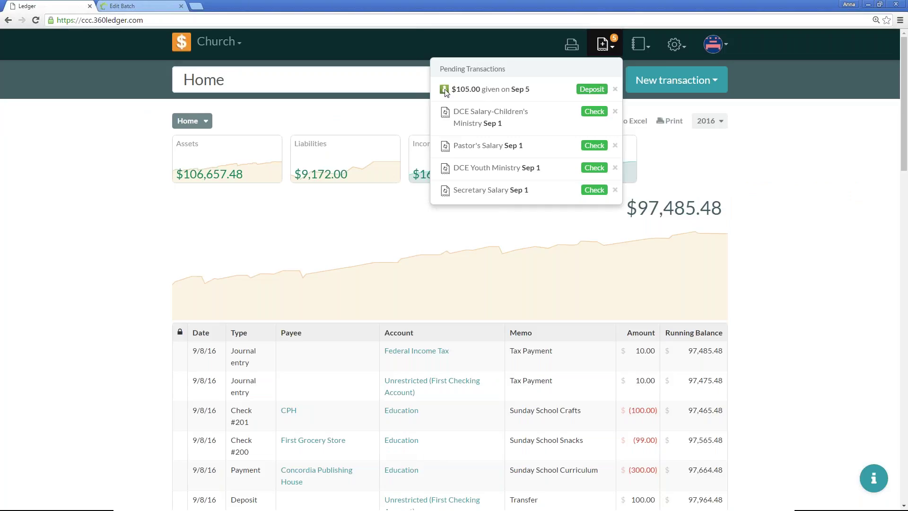
# - Record the pending Sep 5 offering as a deposit to Unrestricted (First Checking Account) with the memo "Offerings to General Fund"
pyautogui.click(481, 92)
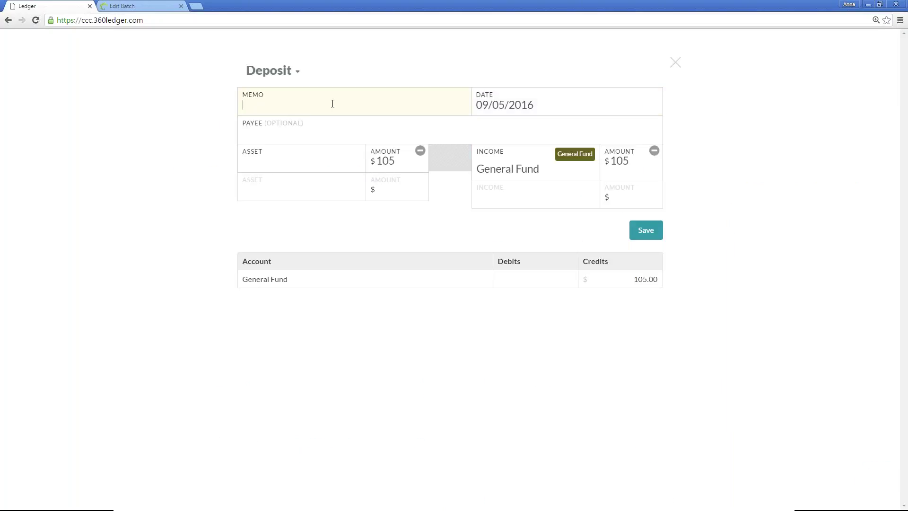
pyautogui.write('Offerings to General Fun')
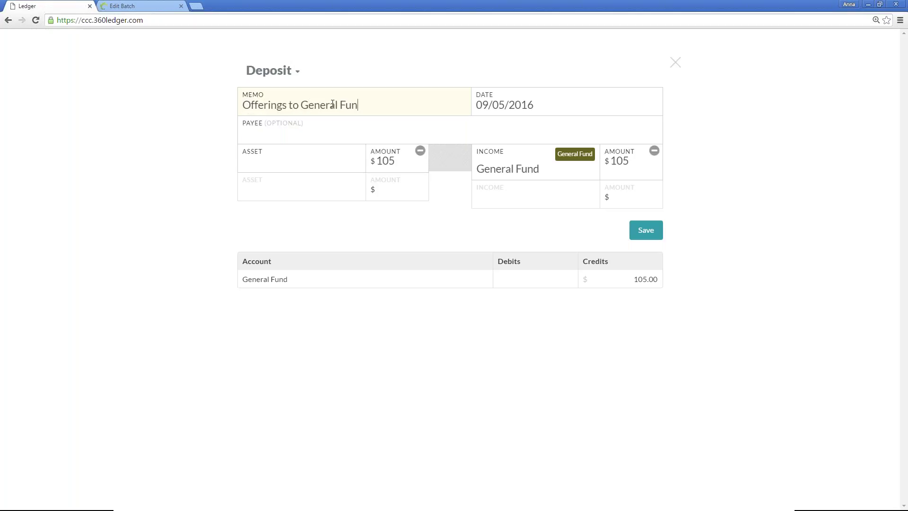
pyautogui.write('d')
pyautogui.click(296, 163)
pyautogui.press('Return')
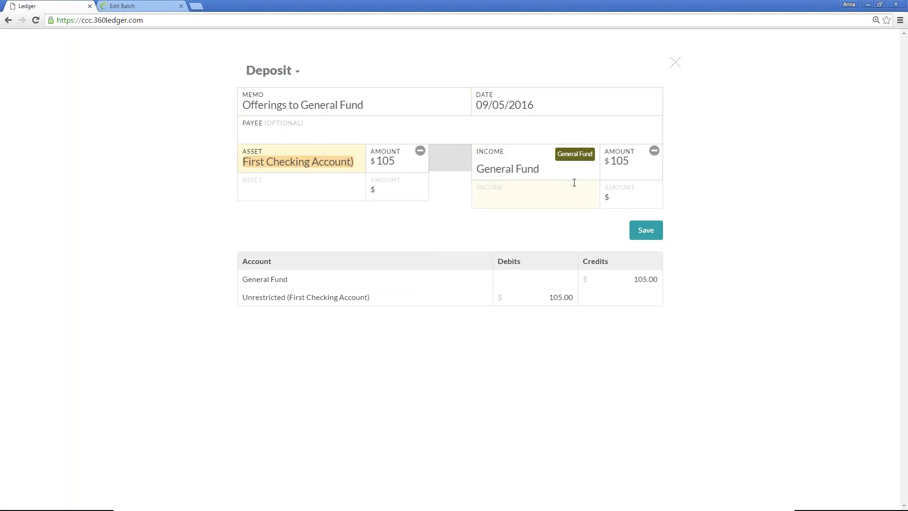
pyautogui.click(644, 231)
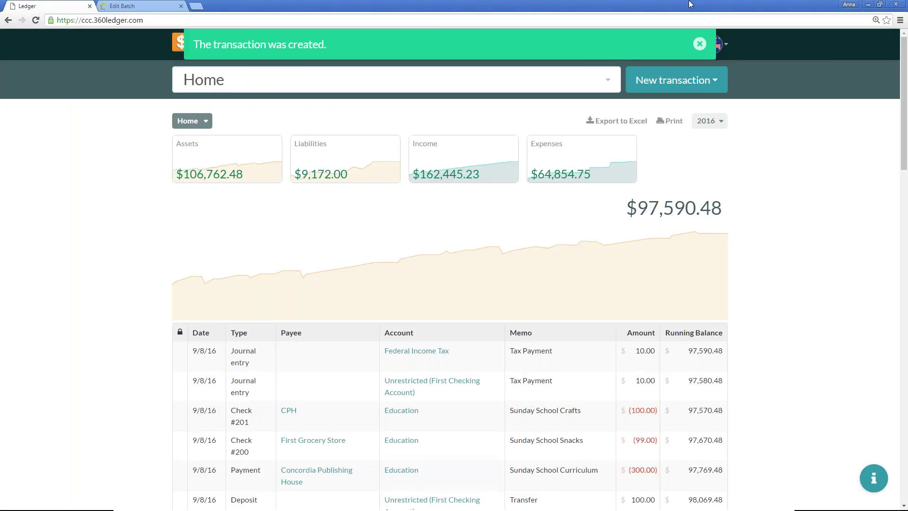
# - Switch to 360Members to view its Offerings page, and return to the ledger, dismissing the notification there
pyautogui.click(147, 5)
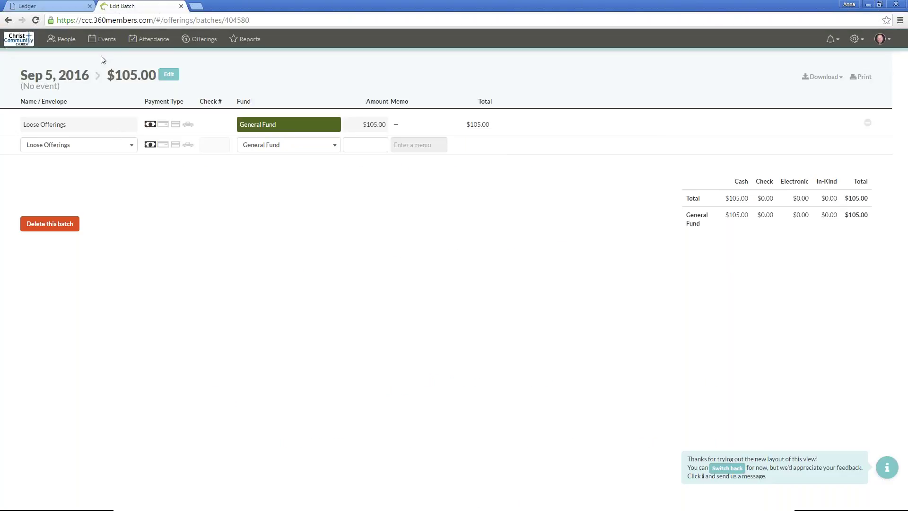
pyautogui.click(201, 39)
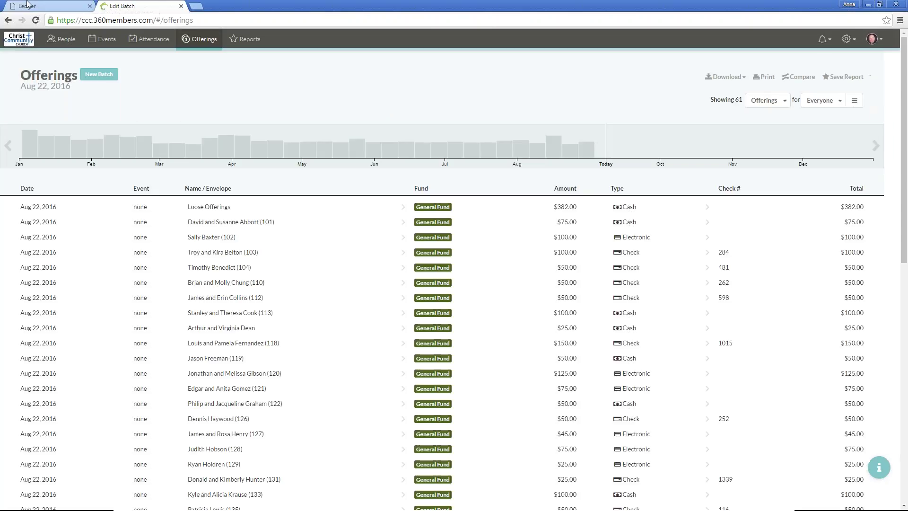
pyautogui.click(51, 6)
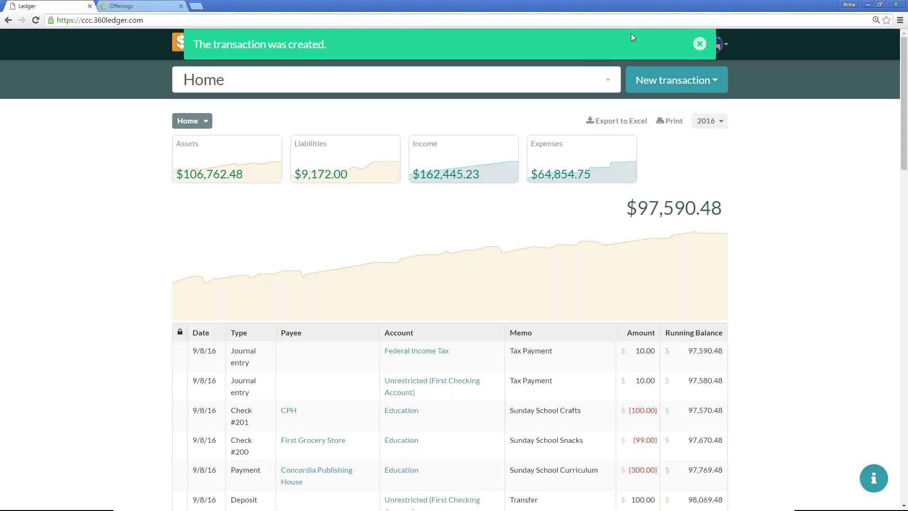
pyautogui.click(705, 47)
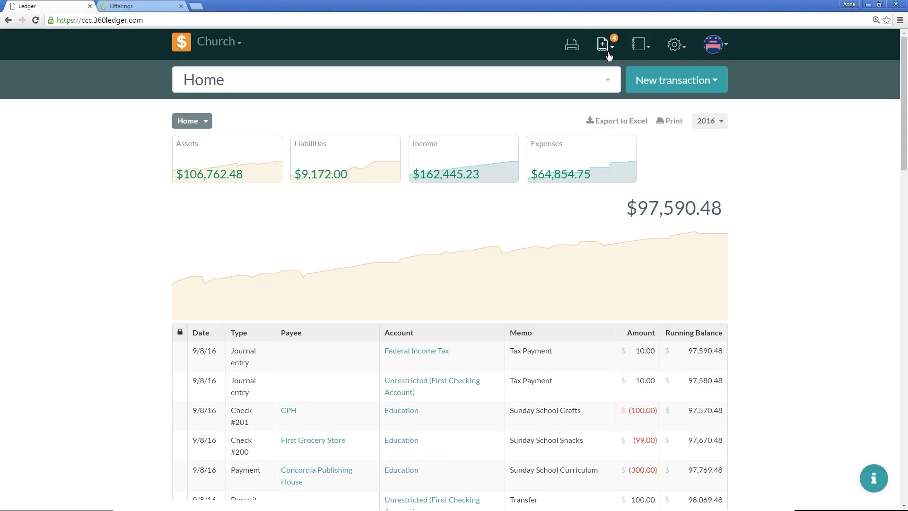
# - Open the ledger's Recurring Transactions list
pyautogui.click(609, 55)
pyautogui.click(675, 44)
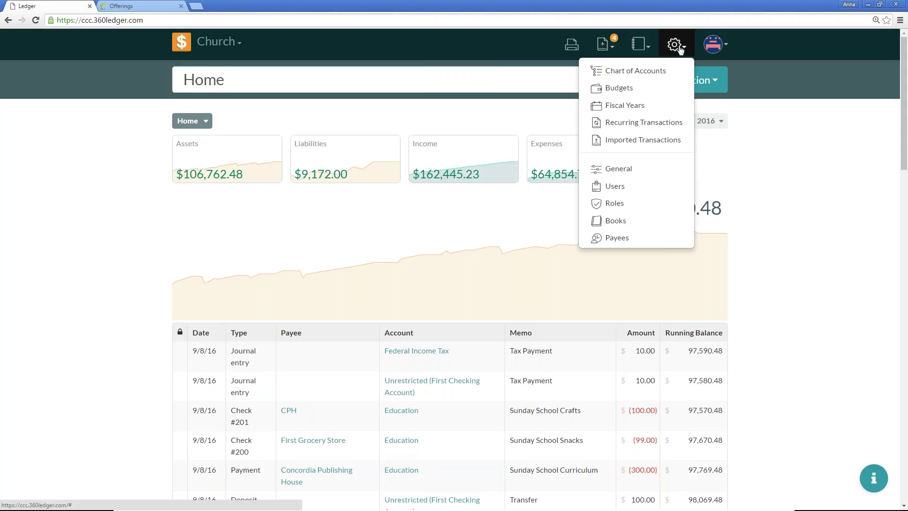
pyautogui.click(675, 122)
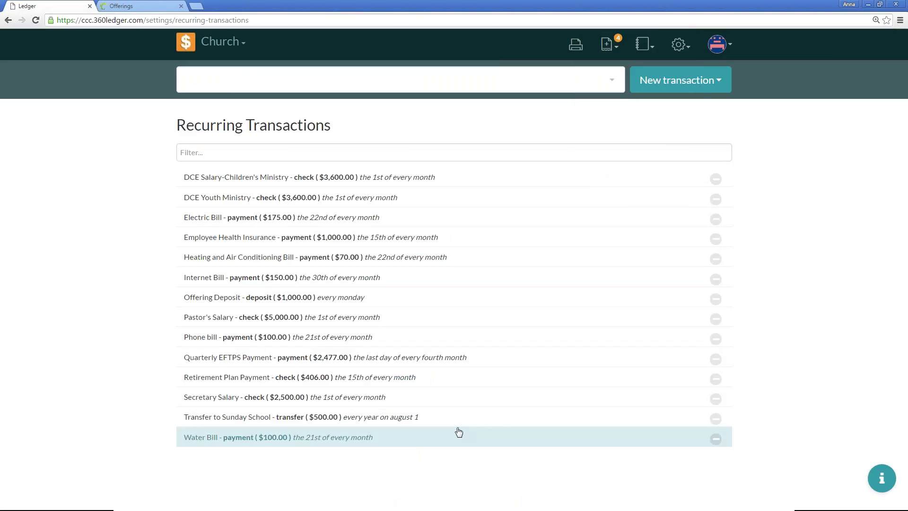
# - Record the pending Sep 1 DCE Salary-Children's Ministry check with memo "DCE Children's Ministry Septemb" and check number 500, and dismiss the notification
pyautogui.click(614, 50)
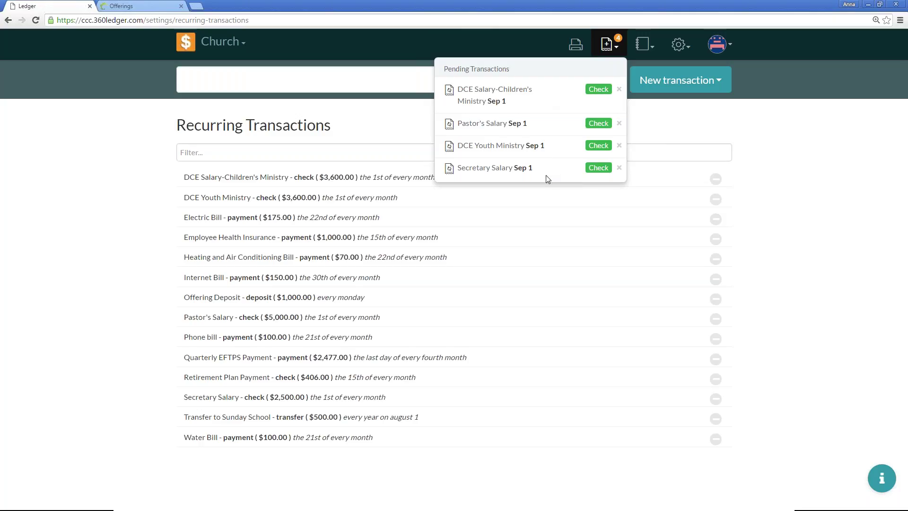
pyautogui.click(527, 98)
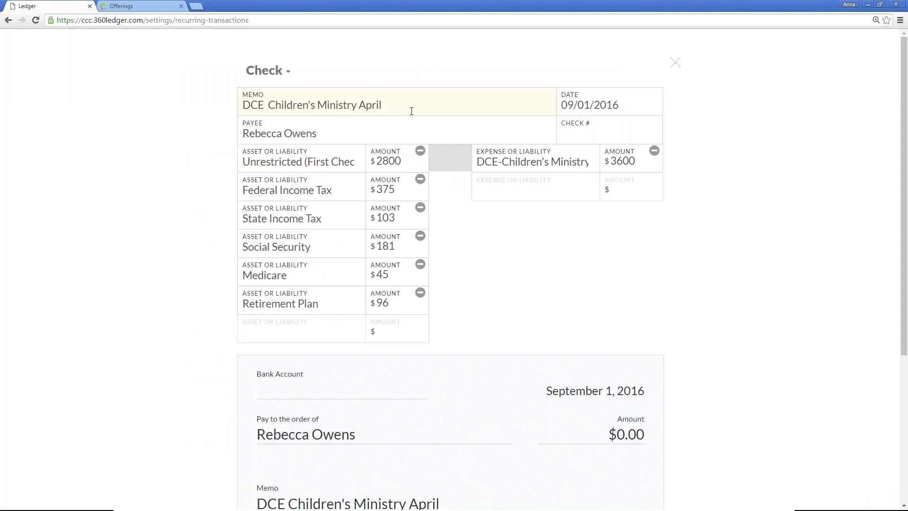
pyautogui.hotkey('ctrl', 'shift', 'Left')
pyautogui.write('Septemb')
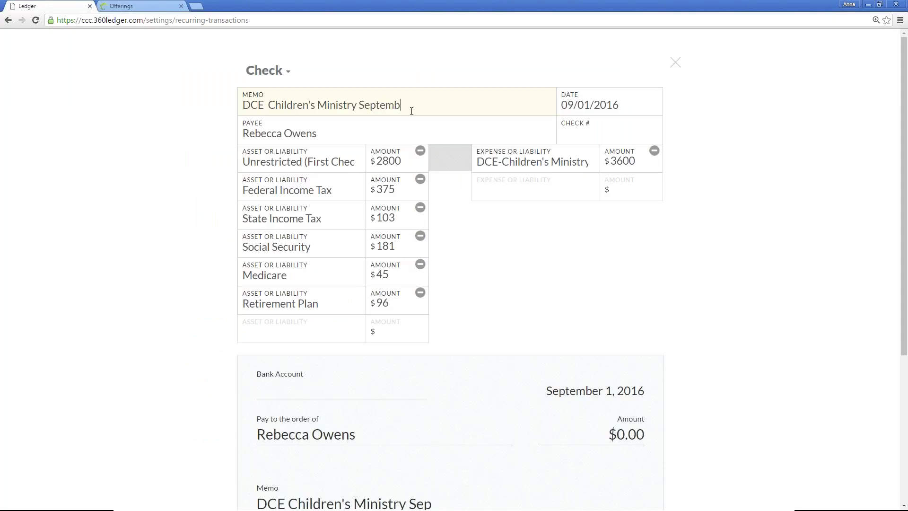
pyautogui.click(578, 132)
pyautogui.write('500')
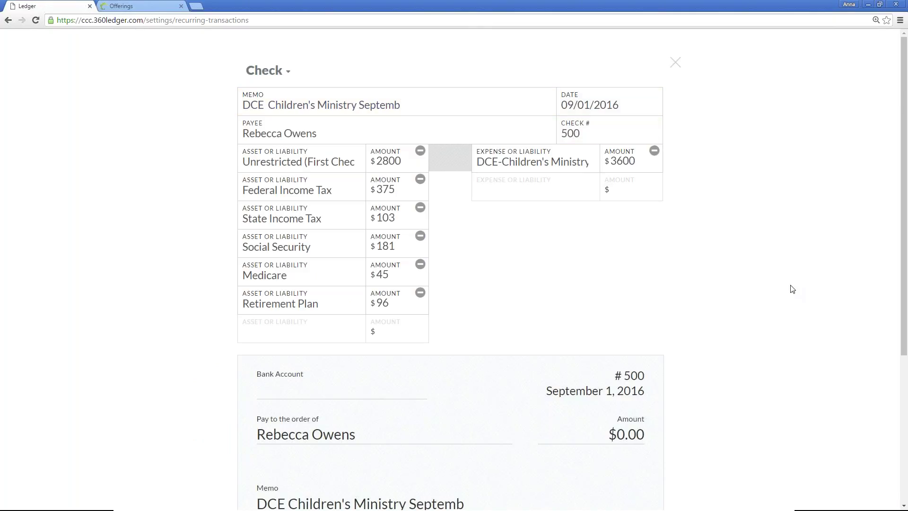
pyautogui.scroll(-5, 806, 298)
pyautogui.press('Return')
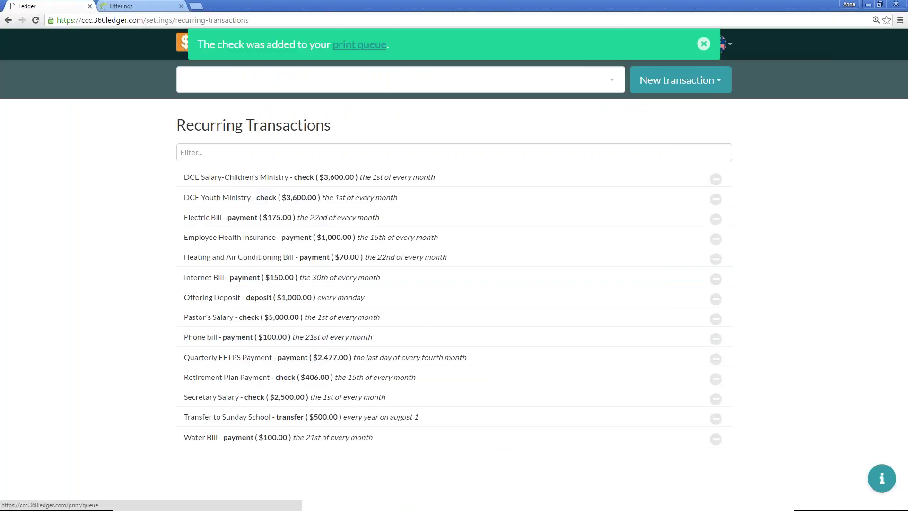
pyautogui.click(703, 43)
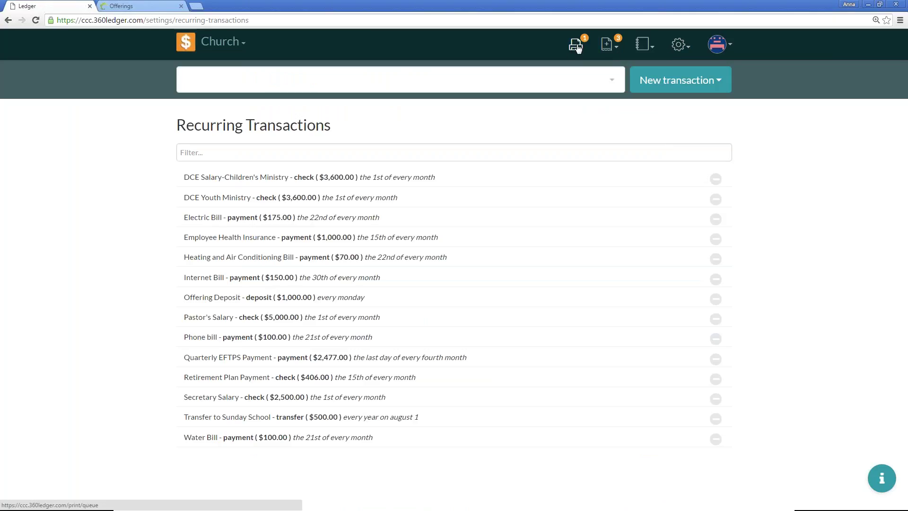
# - Record the pending Sep 1 Pastor's Salary check with memo "Pastor Salary for September" and check number 503, and dismiss the notification
pyautogui.click(606, 46)
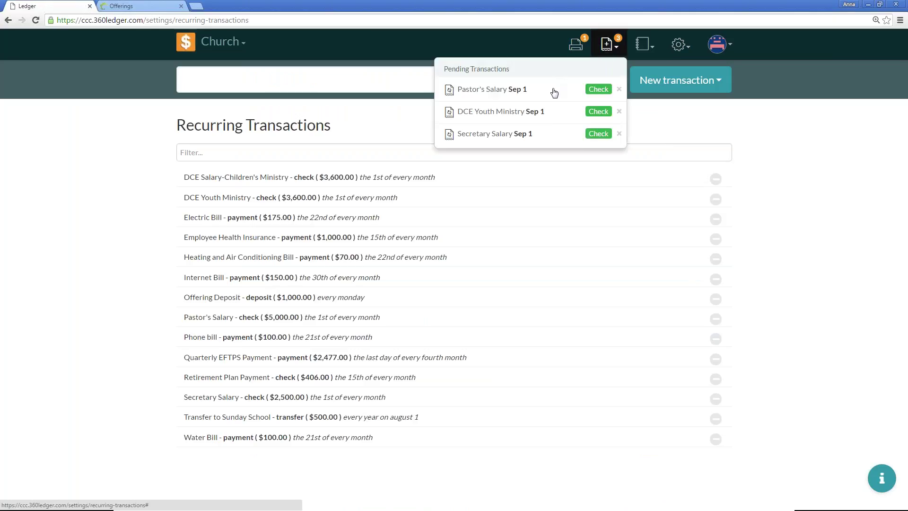
pyautogui.click(607, 45)
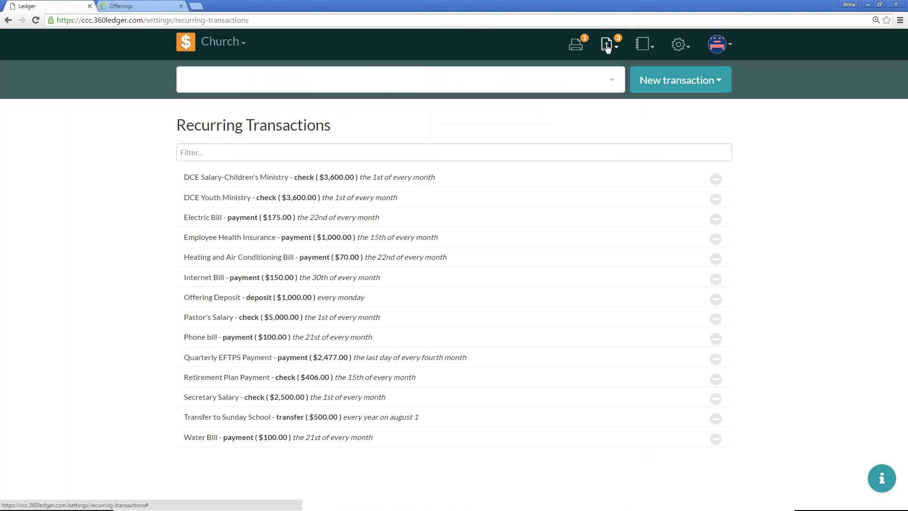
pyautogui.click(606, 46)
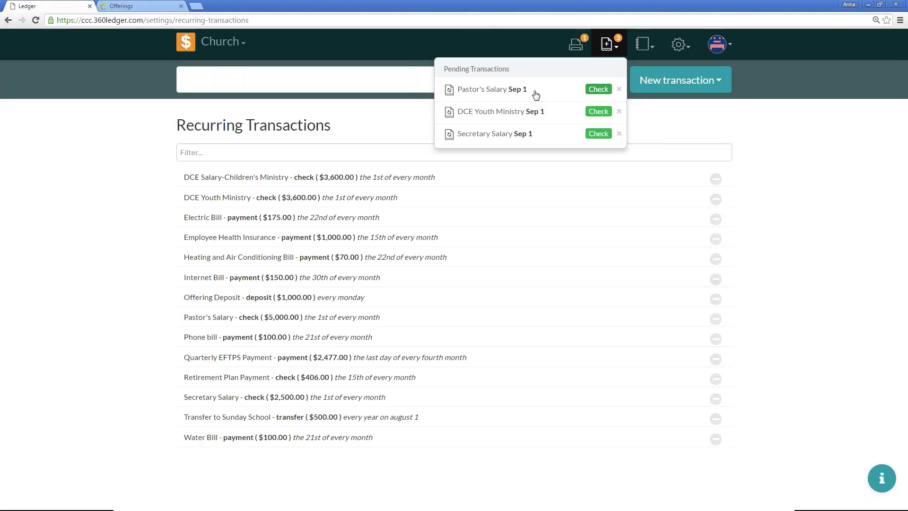
pyautogui.click(535, 95)
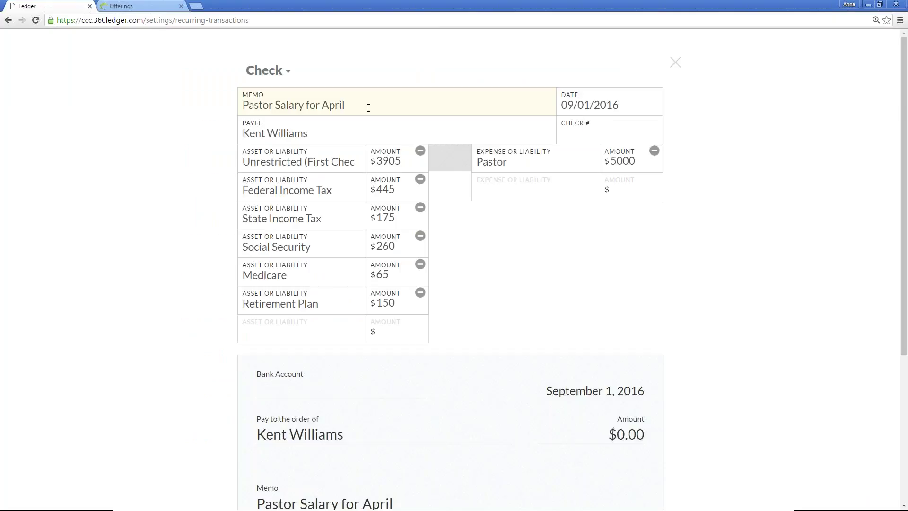
pyautogui.doubleClick(368, 108)
pyautogui.write('Septe')
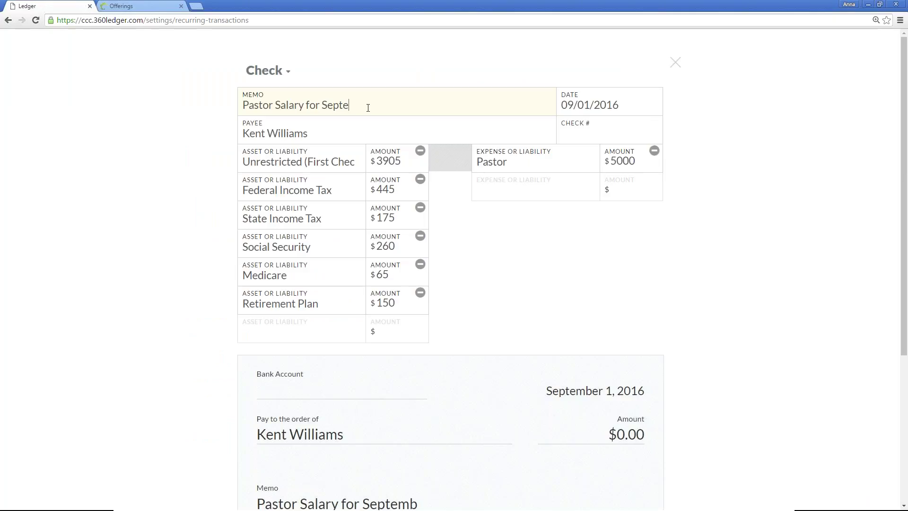
pyautogui.write('mber')
pyautogui.click(583, 141)
pyautogui.write('503')
pyautogui.press('Tab')
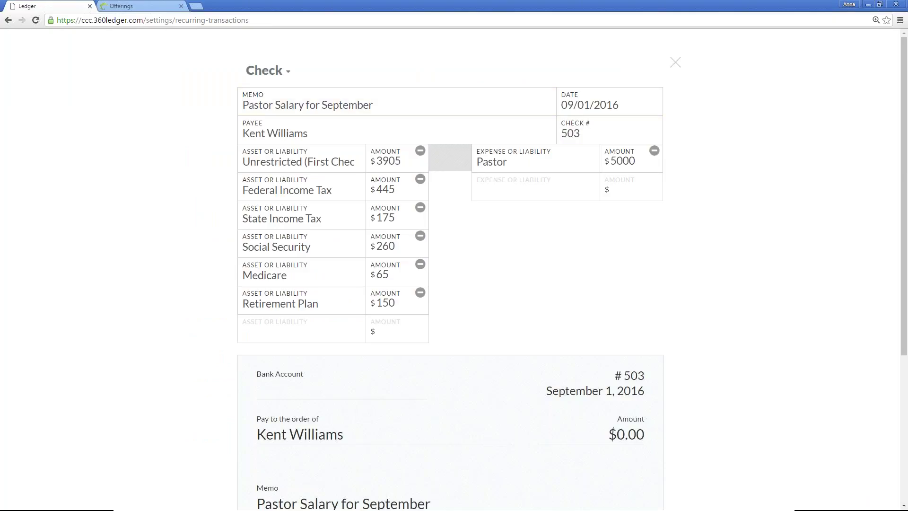
pyautogui.scroll(-5, 677, 348)
pyautogui.click(642, 333)
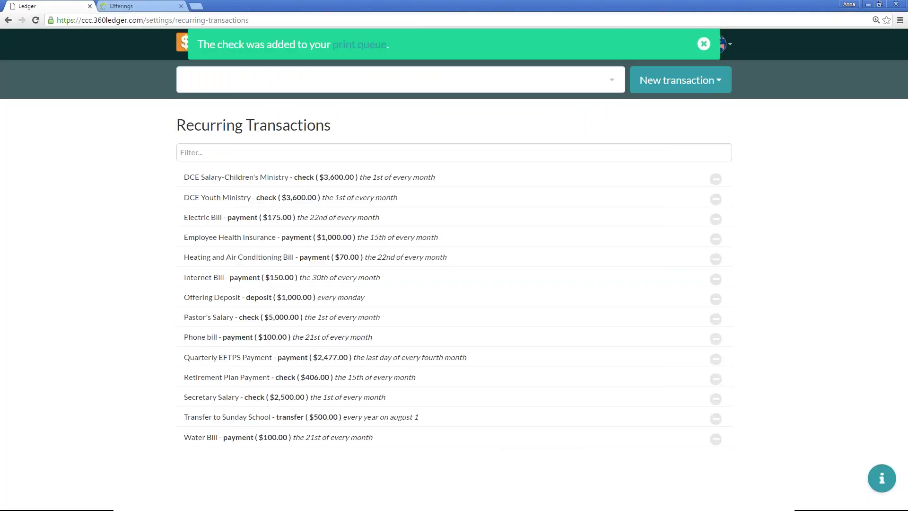
pyautogui.click(703, 44)
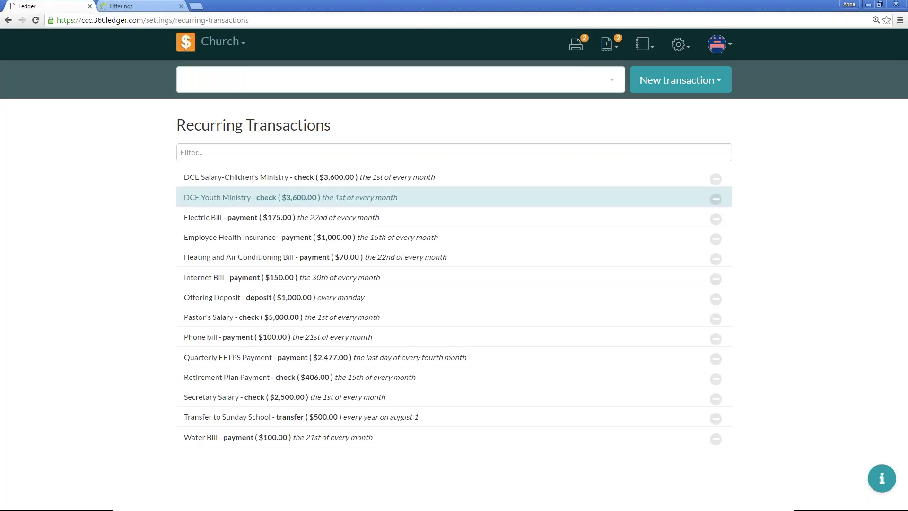
# - Review the remaining pending transactions and open the Imported Transactions page
pyautogui.click(402, 183)
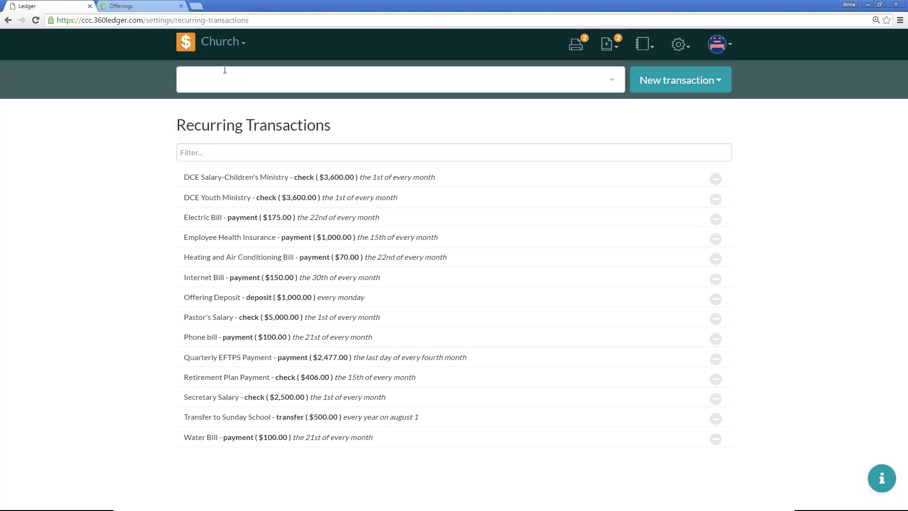
pyautogui.click(606, 44)
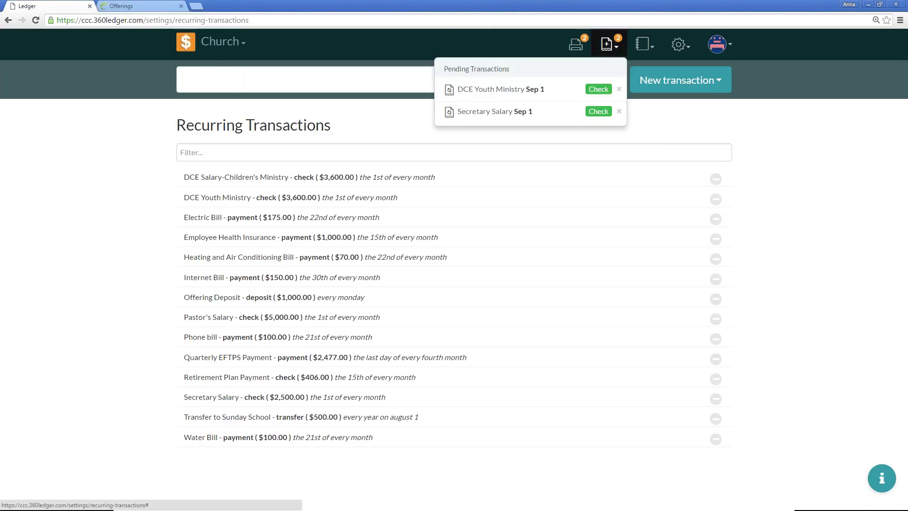
pyautogui.click(608, 44)
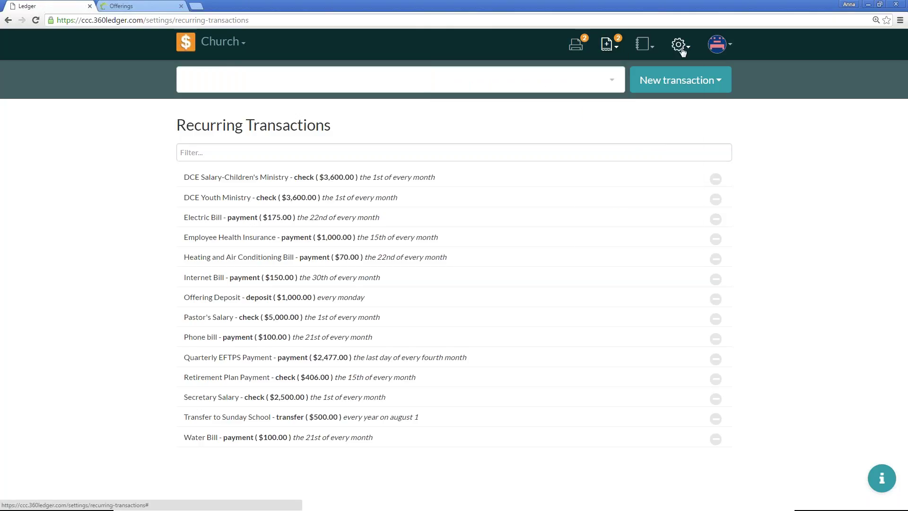
pyautogui.click(679, 44)
pyautogui.click(662, 138)
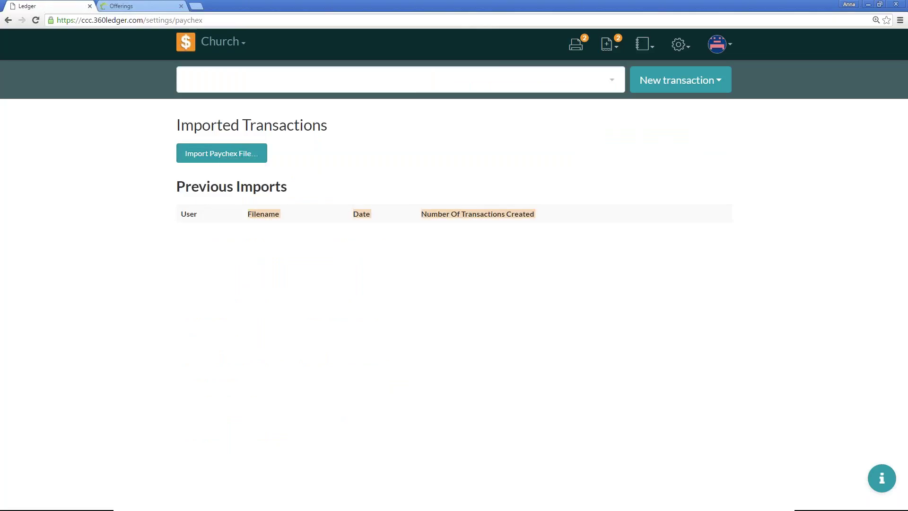
# - Return to the ledger's home page and void the 9/8/16 Tax Payment journal entry
pyautogui.click(188, 50)
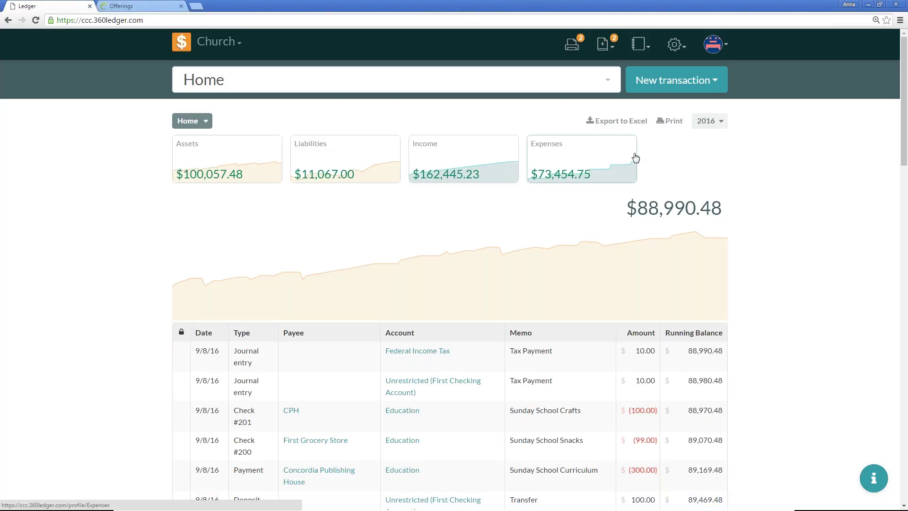
pyautogui.scroll(-1, 614, 189)
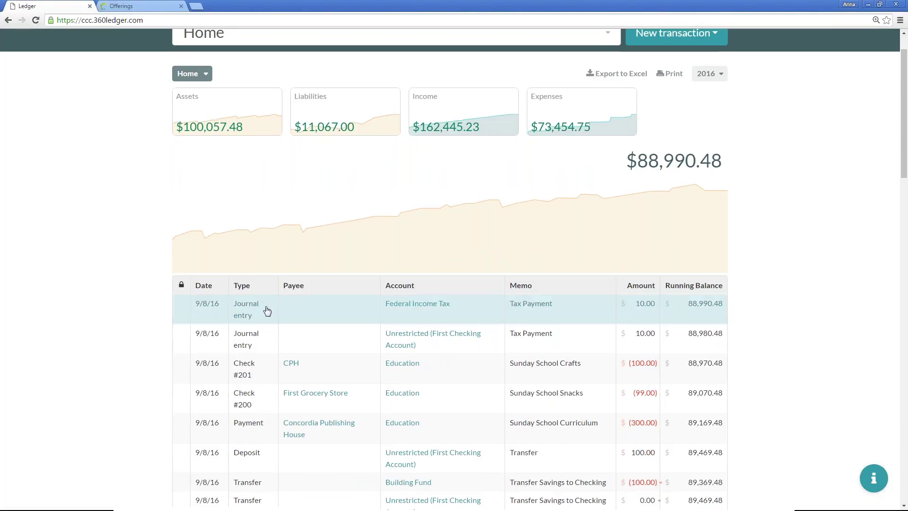
pyautogui.click(324, 314)
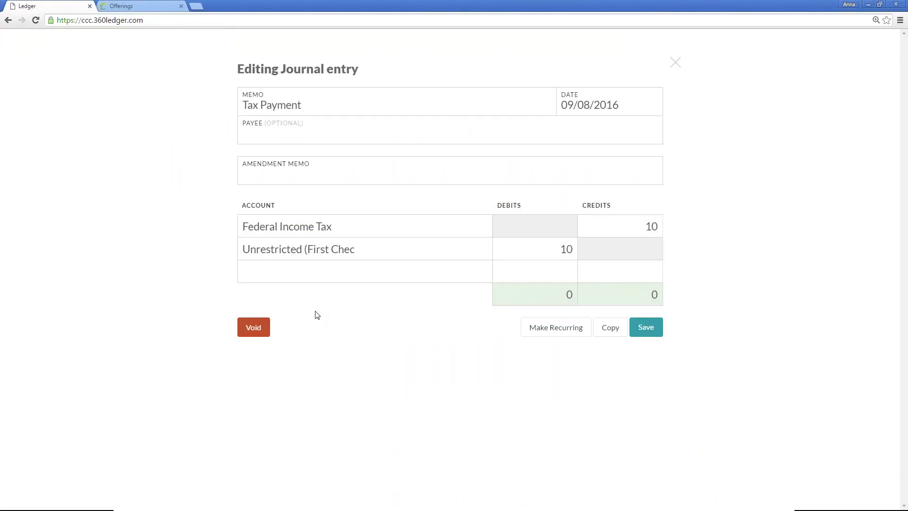
pyautogui.click(676, 63)
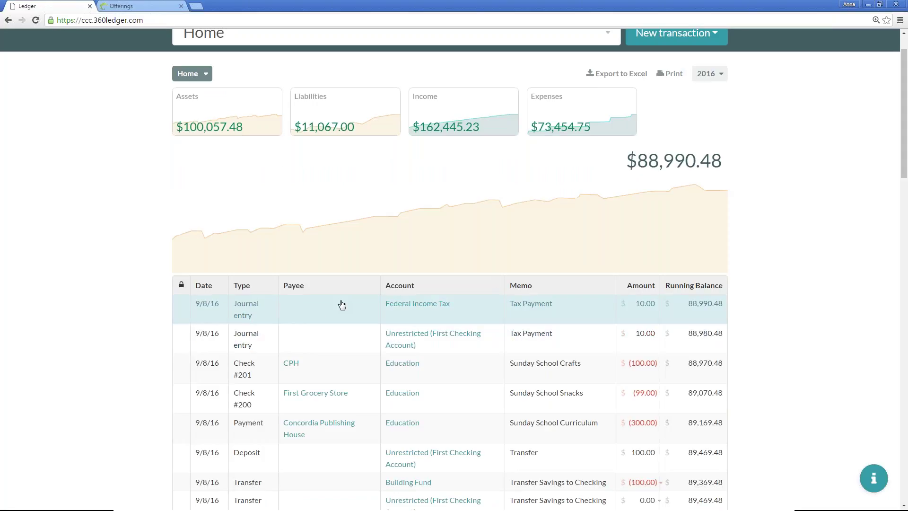
pyautogui.click(324, 313)
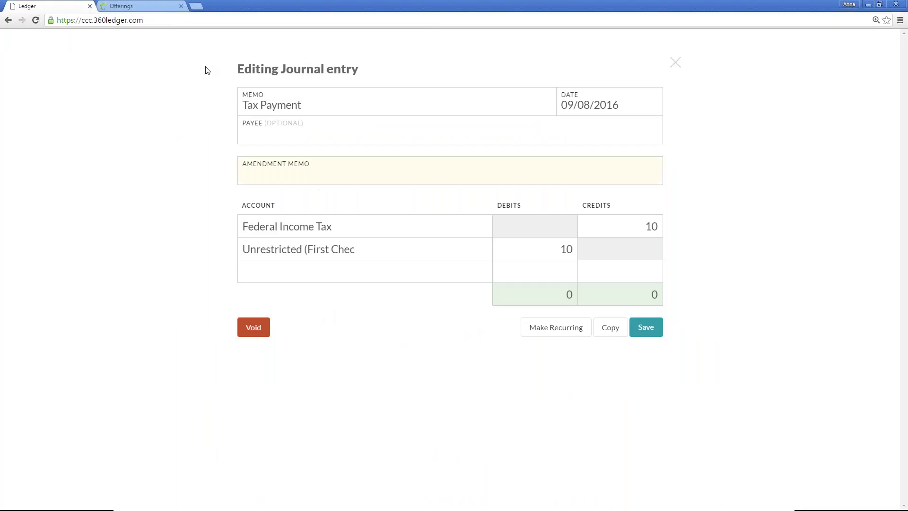
pyautogui.click(253, 328)
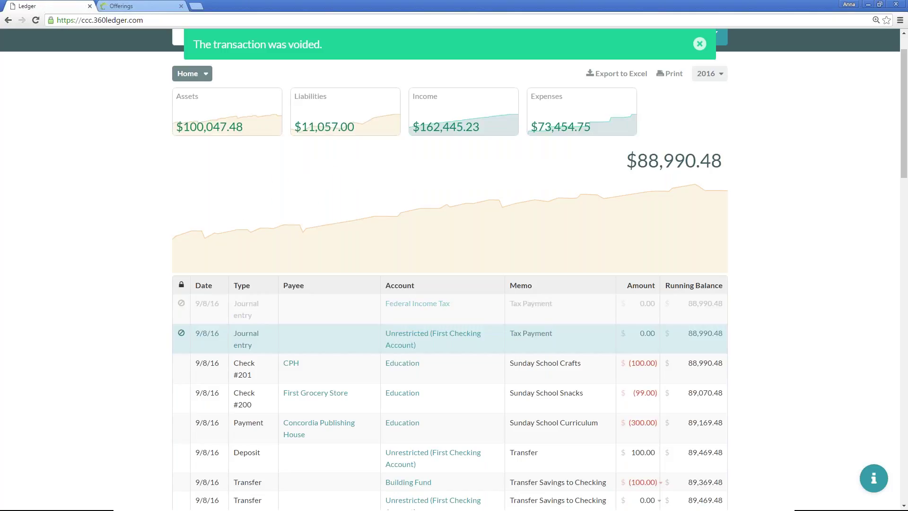
pyautogui.moveTo(182, 306)
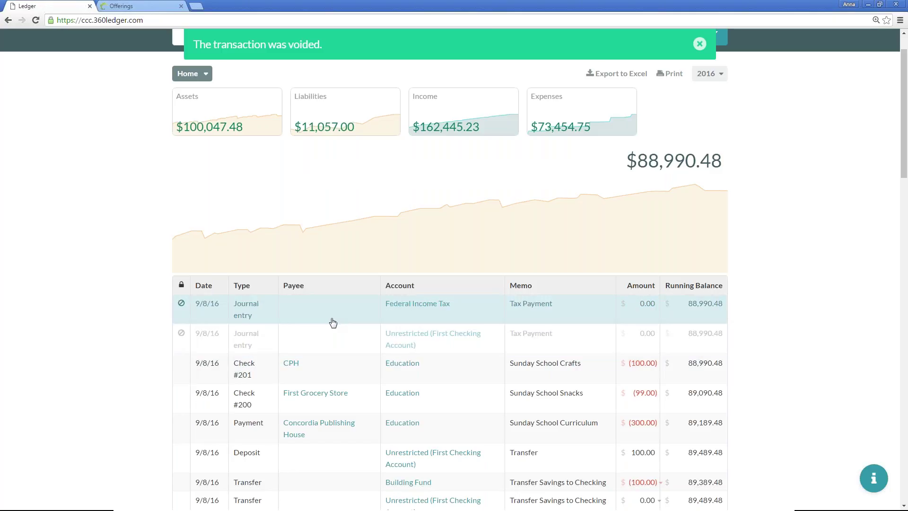
# - Copy CPH check #201, changing the copy's memo to "Sunday School Crafts - Q2" and its check number to 205
pyautogui.click(253, 367)
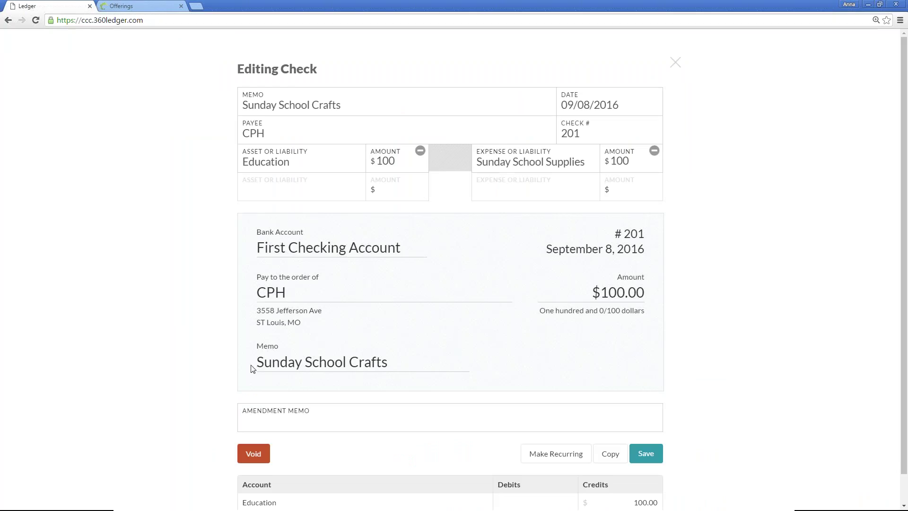
pyautogui.click(615, 460)
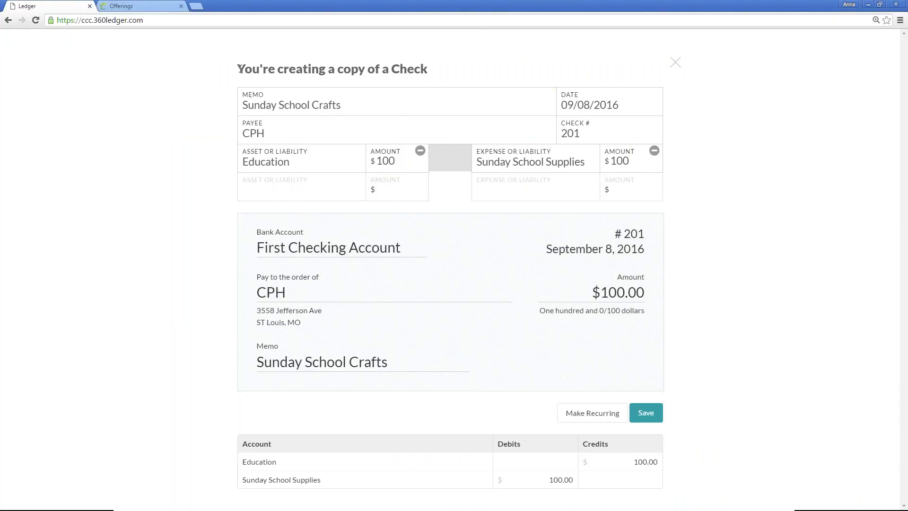
pyautogui.click(359, 108)
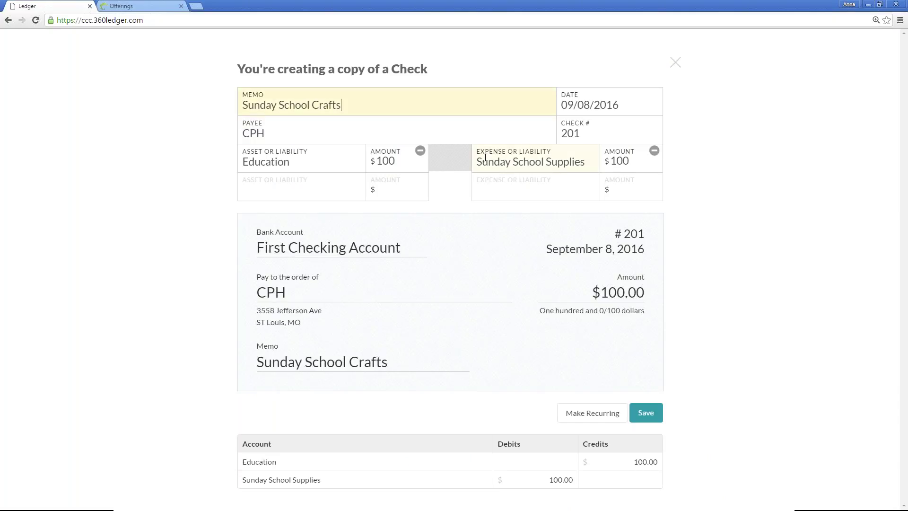
pyautogui.write('- Q2')
pyautogui.click(596, 134)
pyautogui.press('BackSpace')
pyautogui.write('5')
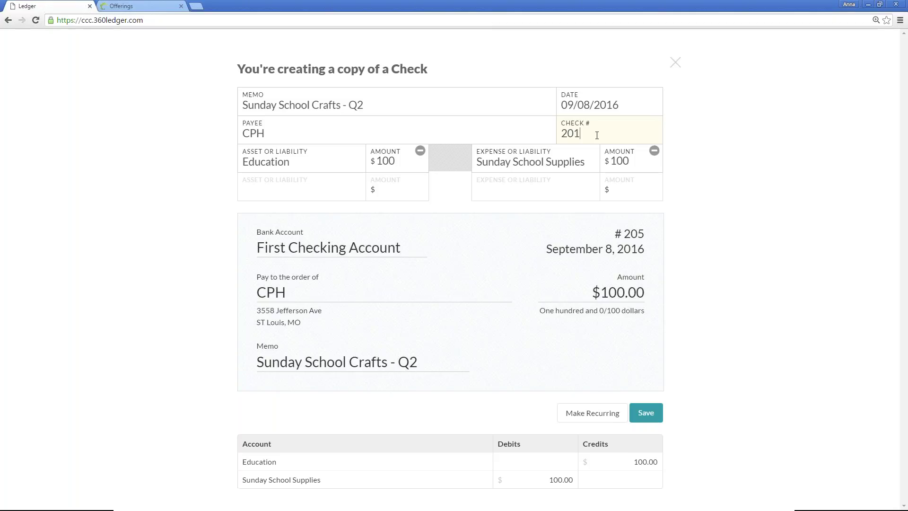
# - Set the Education and Sunday School Supplies amounts to $95, save the copied check, and dismiss the notification
pyautogui.doubleClick(392, 164)
pyautogui.write('95')
pyautogui.doubleClick(617, 163)
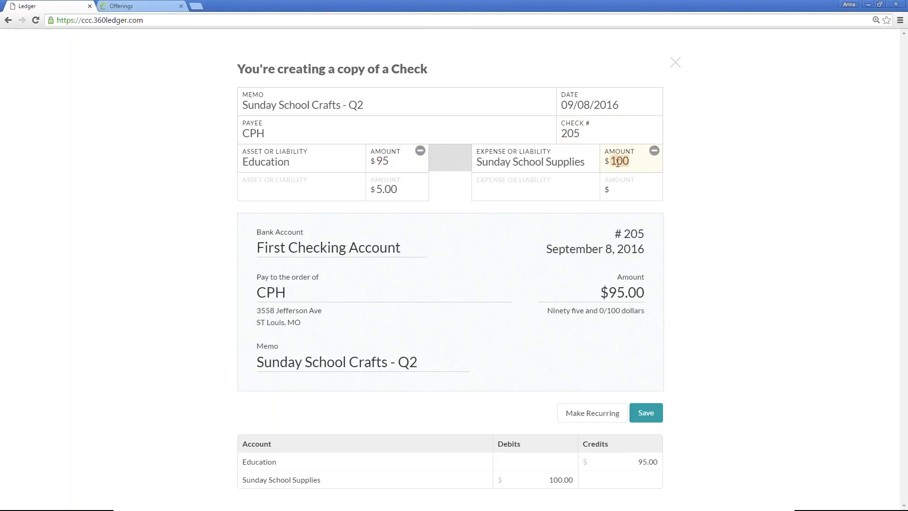
pyautogui.write('95')
pyautogui.click(657, 417)
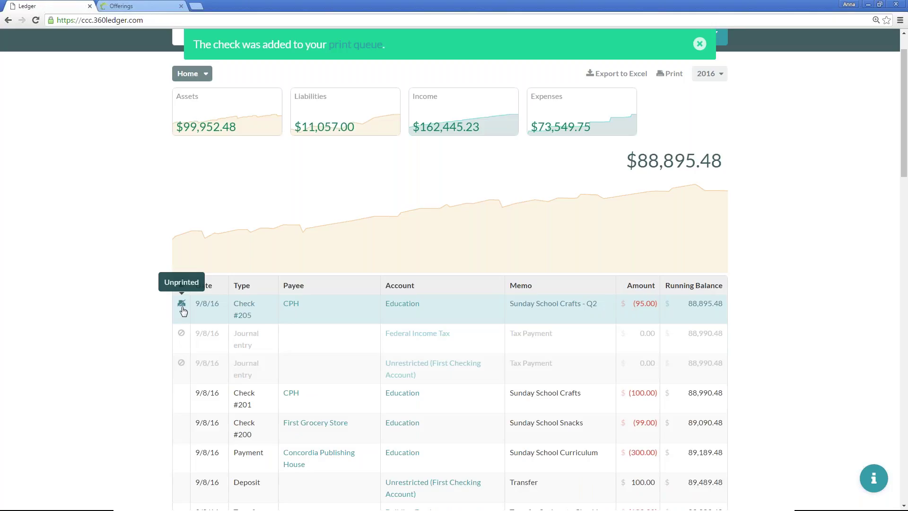
pyautogui.click(699, 44)
# - Open the print queue, select all queued checks, and mark them as printed
pyautogui.scroll(1, 614, 71)
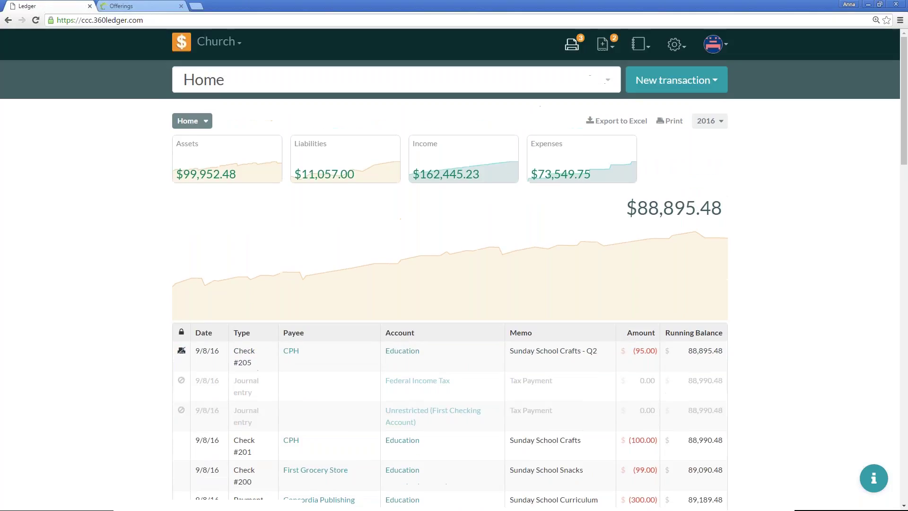
pyautogui.click(576, 44)
pyautogui.click(185, 153)
pyautogui.click(671, 121)
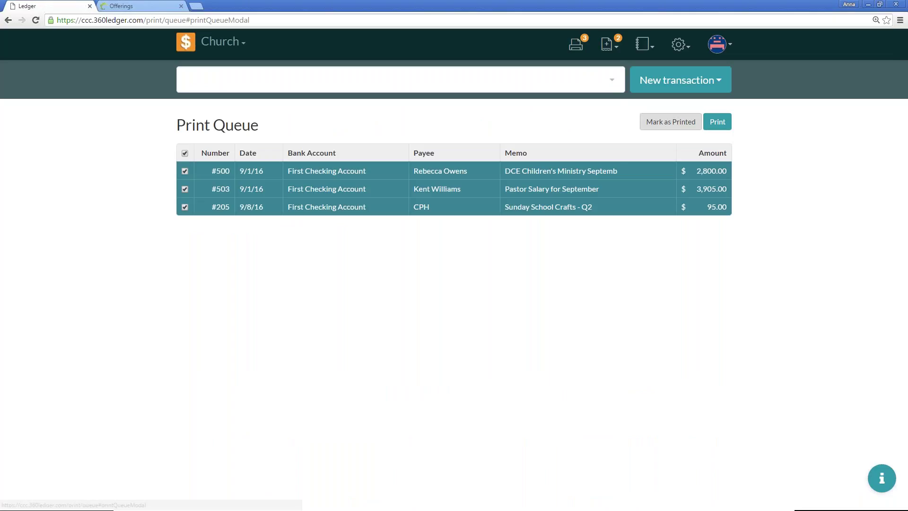
pyautogui.click(588, 177)
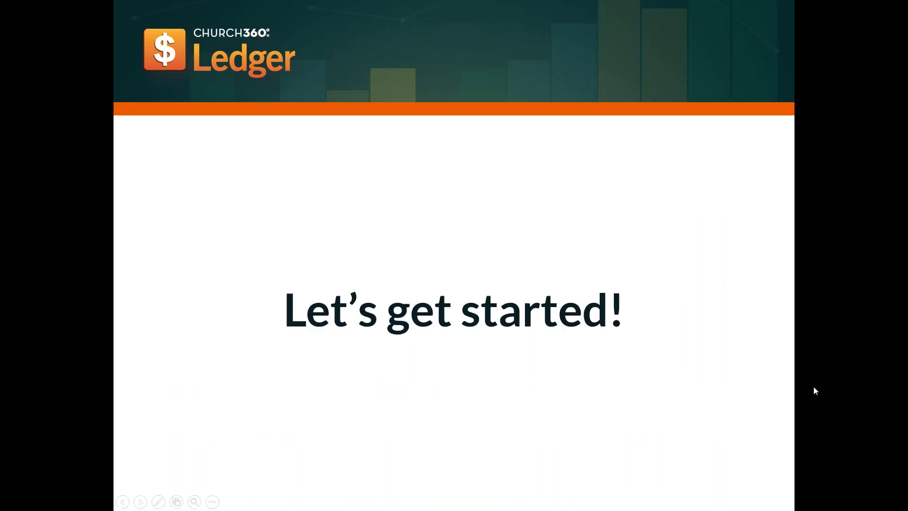
pyautogui.click(813, 388)
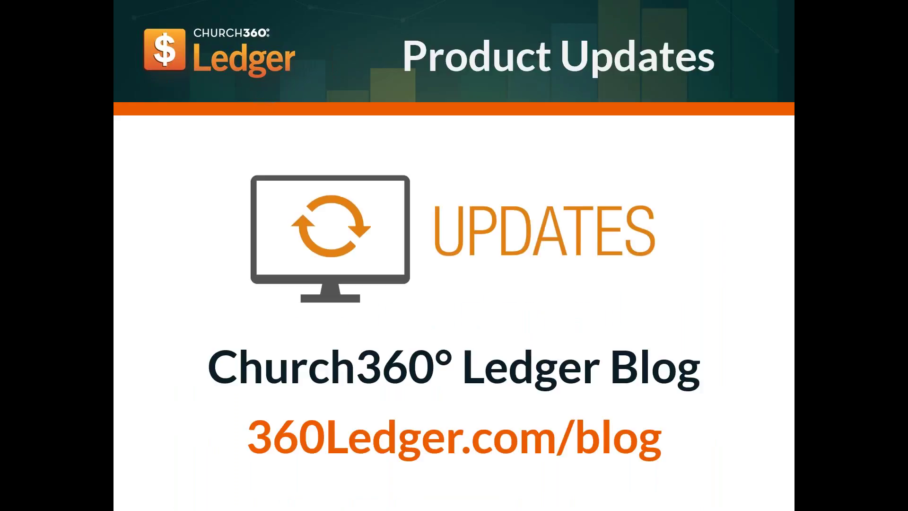